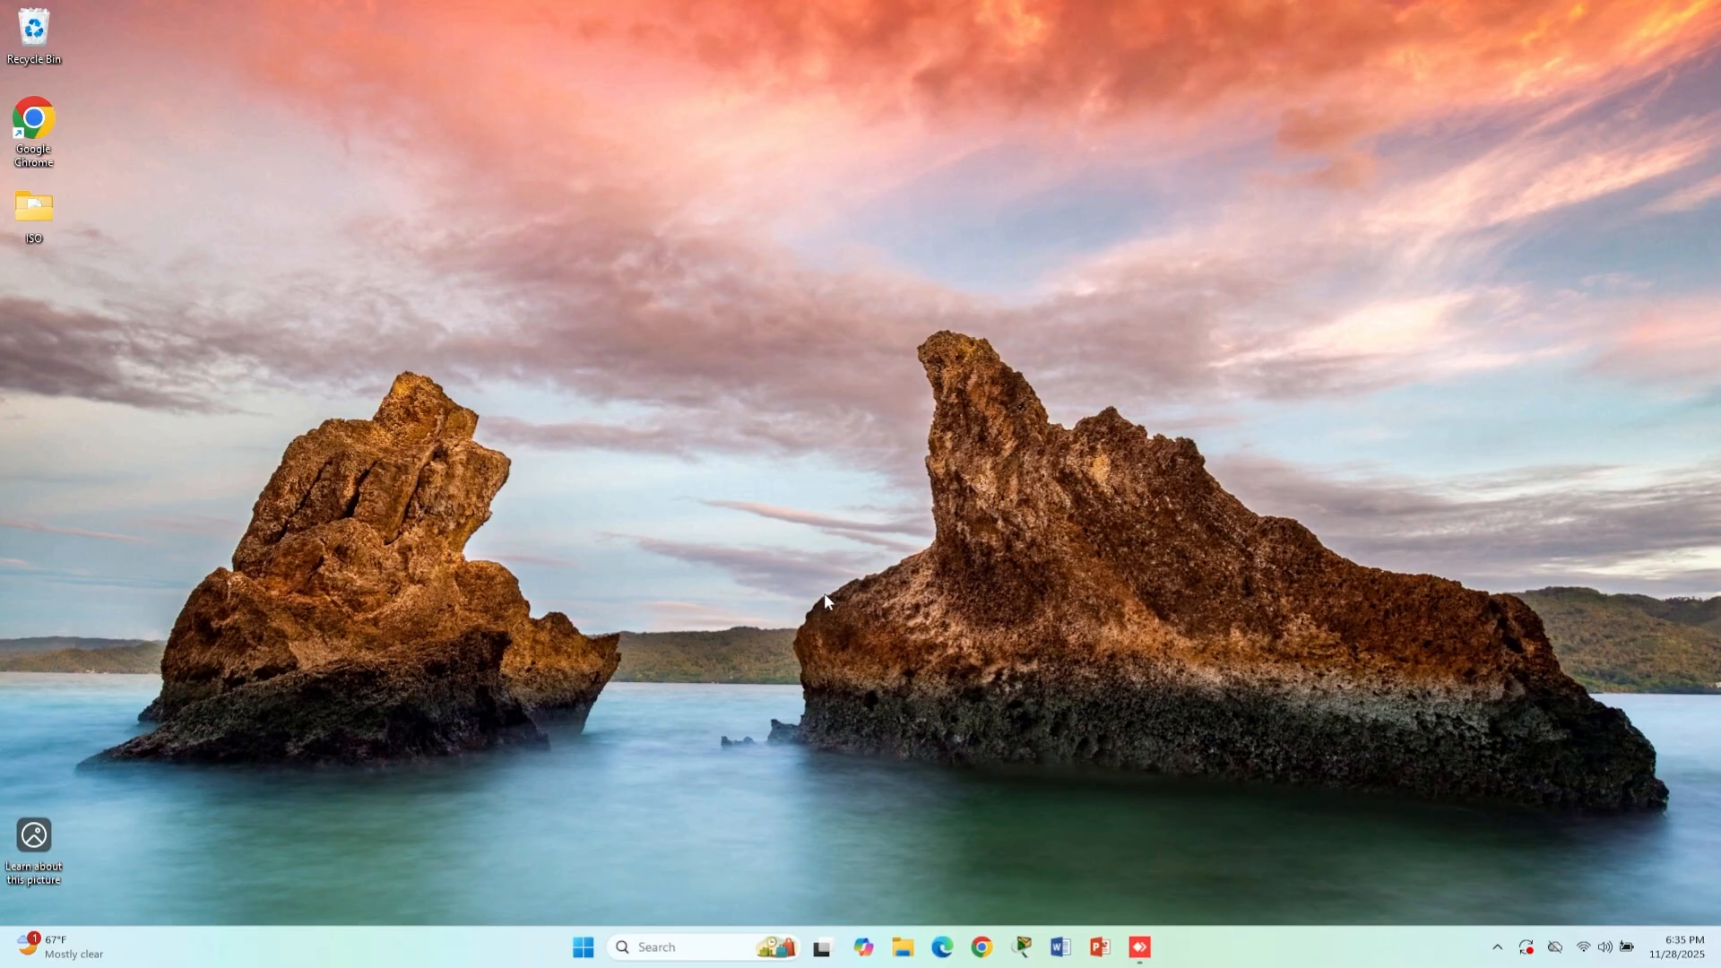
- Turn on the Hyper-V Windows feature from Control Panel's Programs and Features and restart the PC
left_click(686, 949)
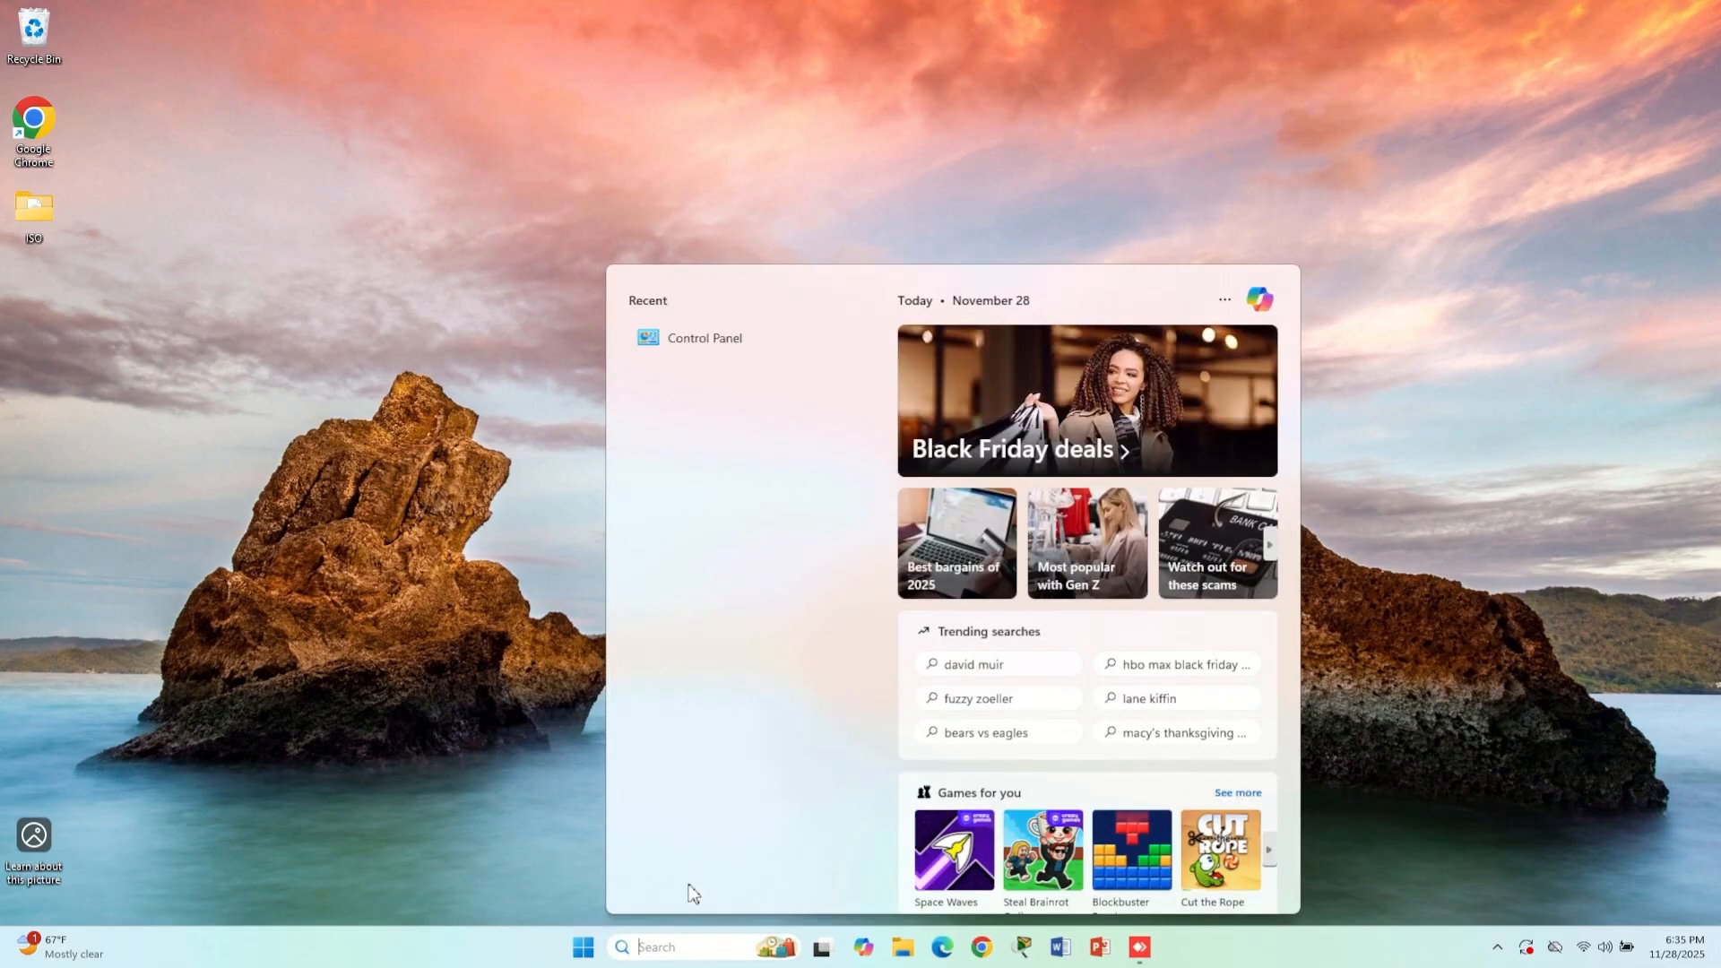
left_click(704, 340)
left_click(646, 557)
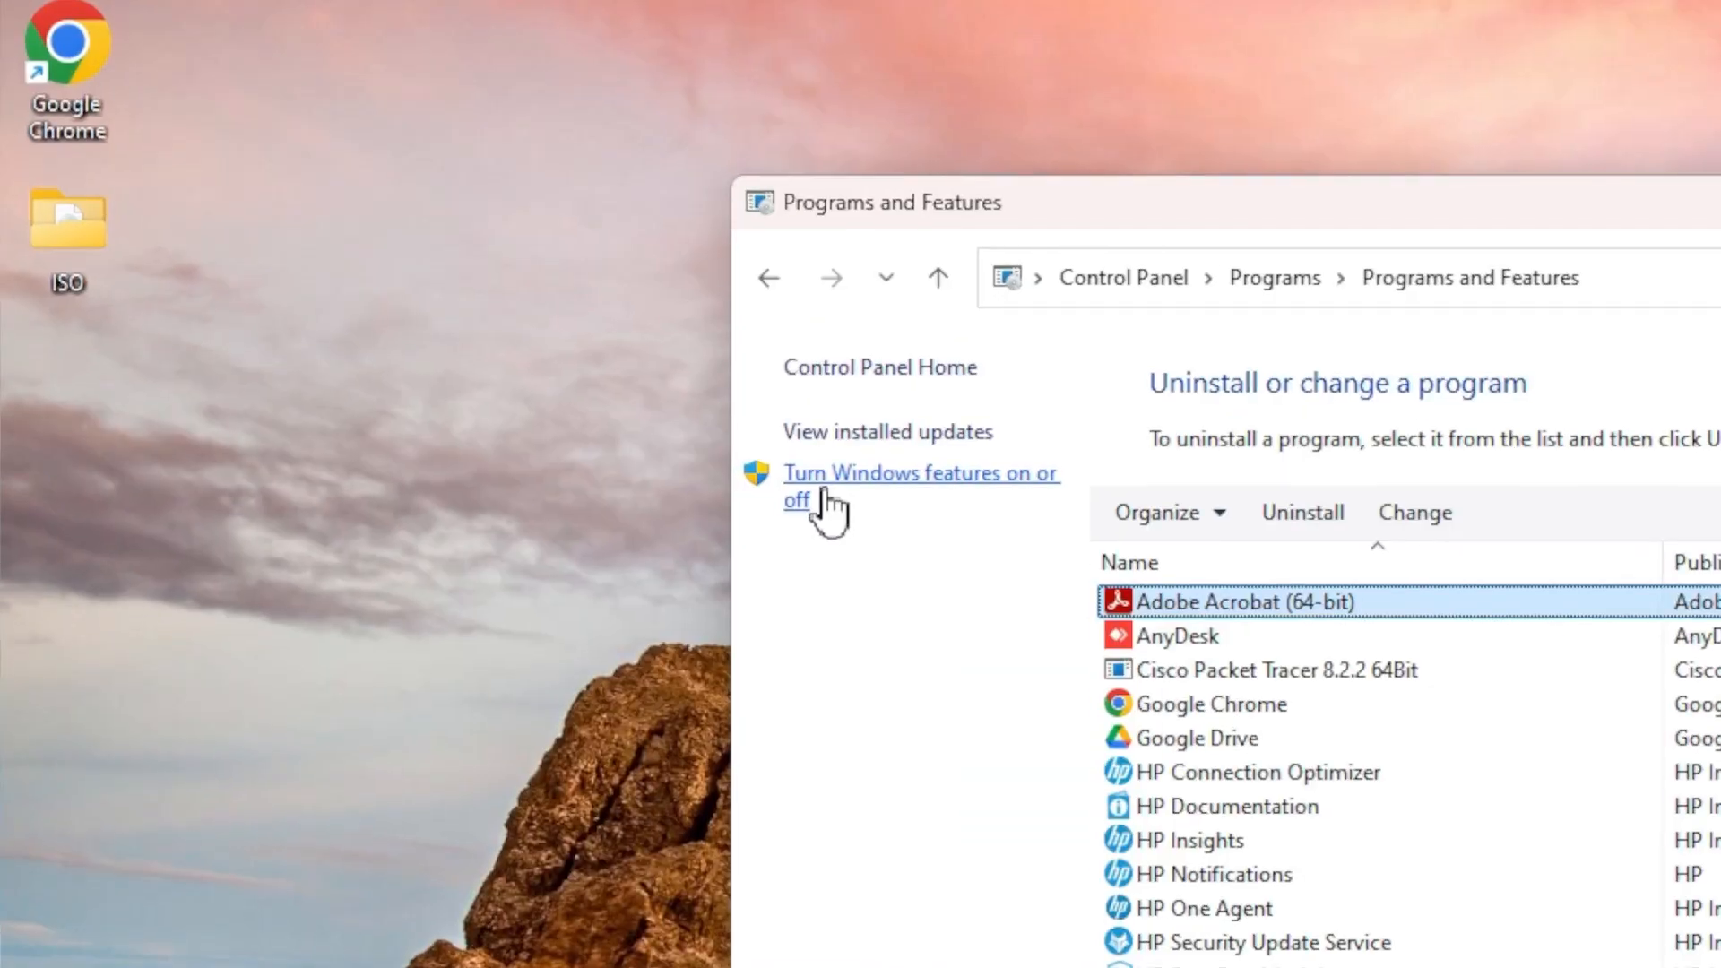
left_click(916, 480)
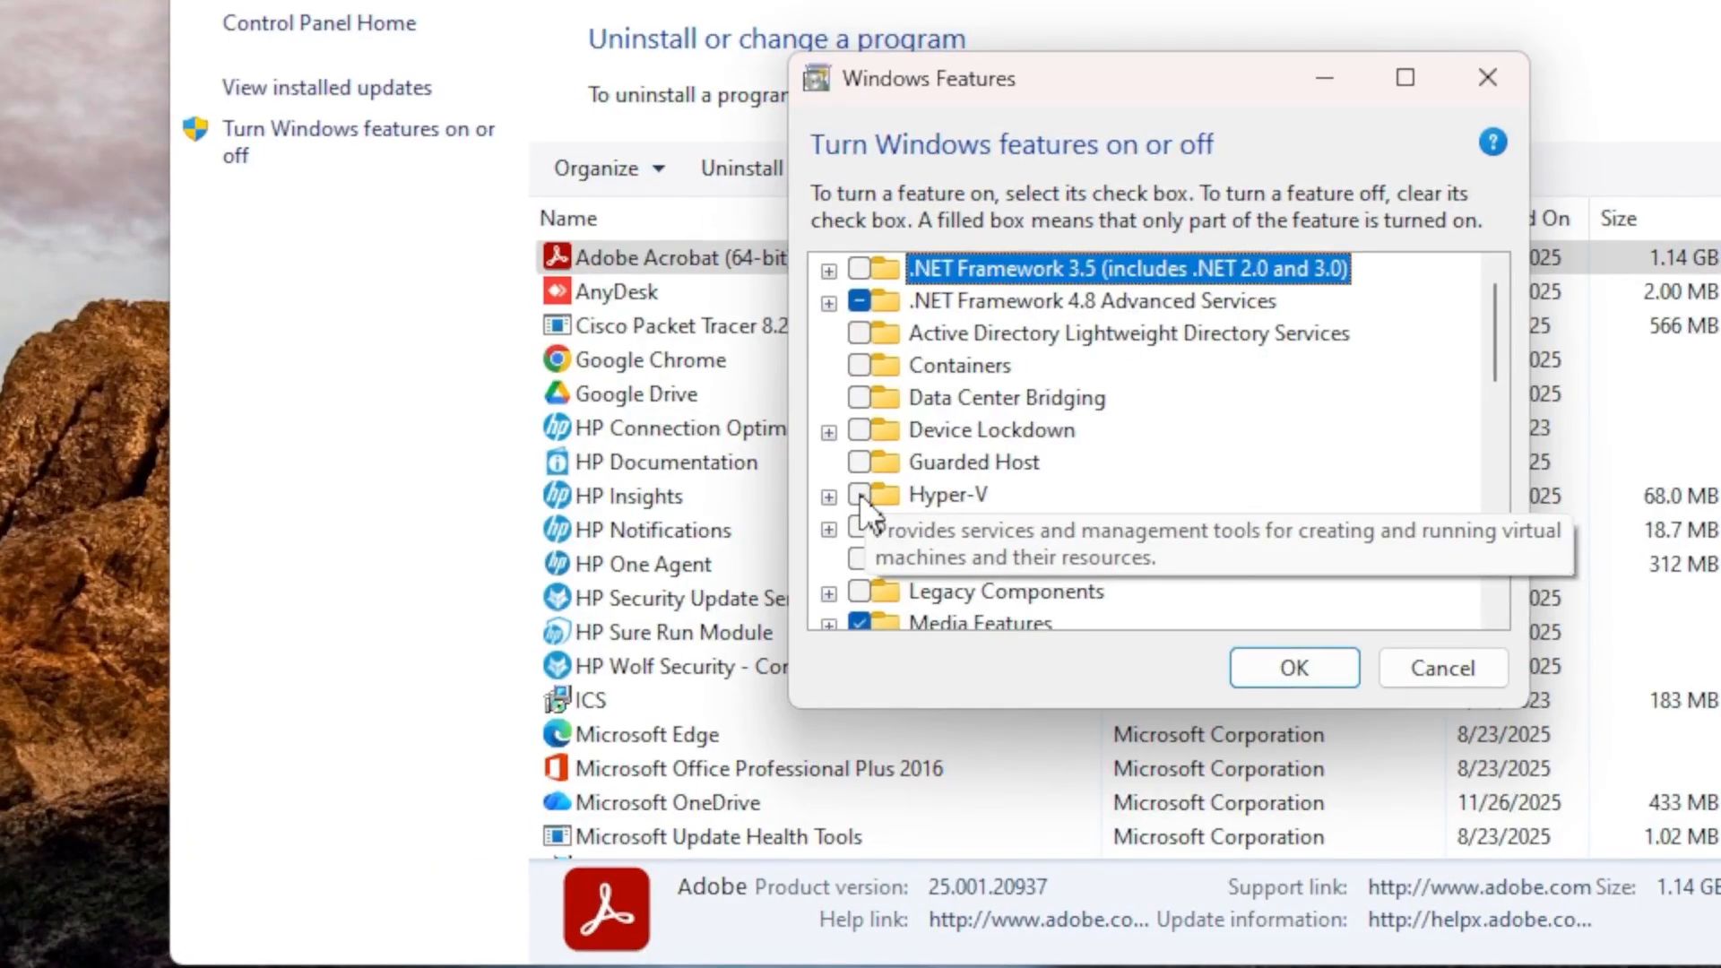
left_click(860, 495)
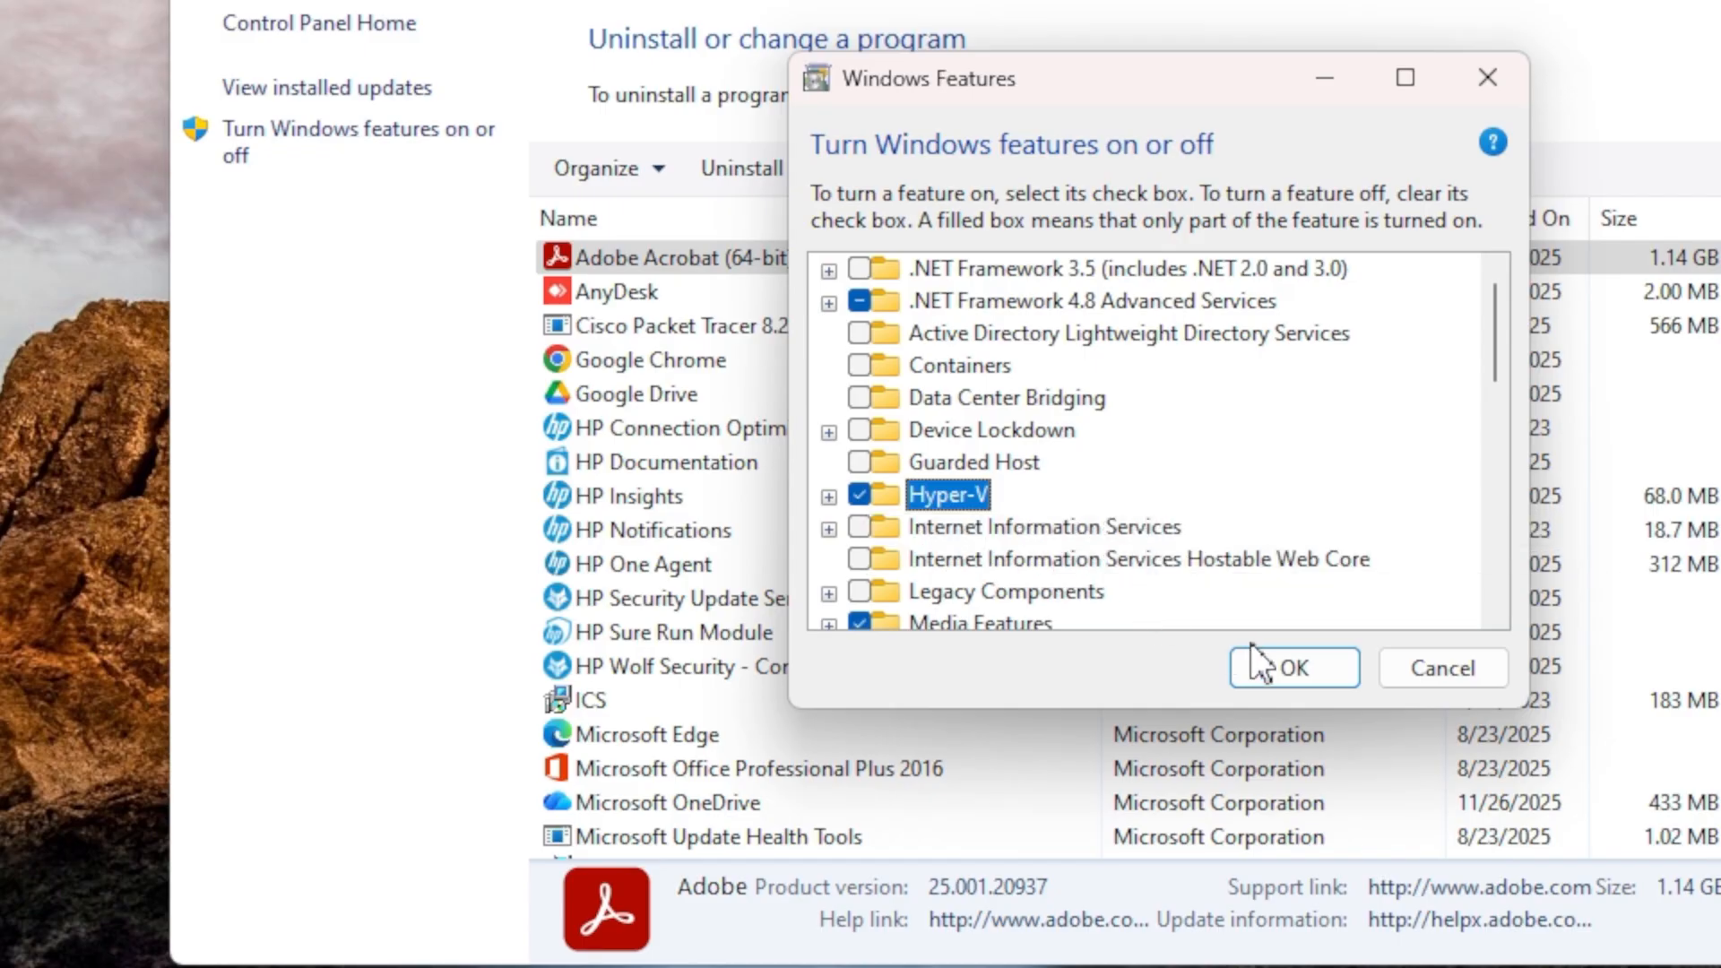
left_click(1291, 668)
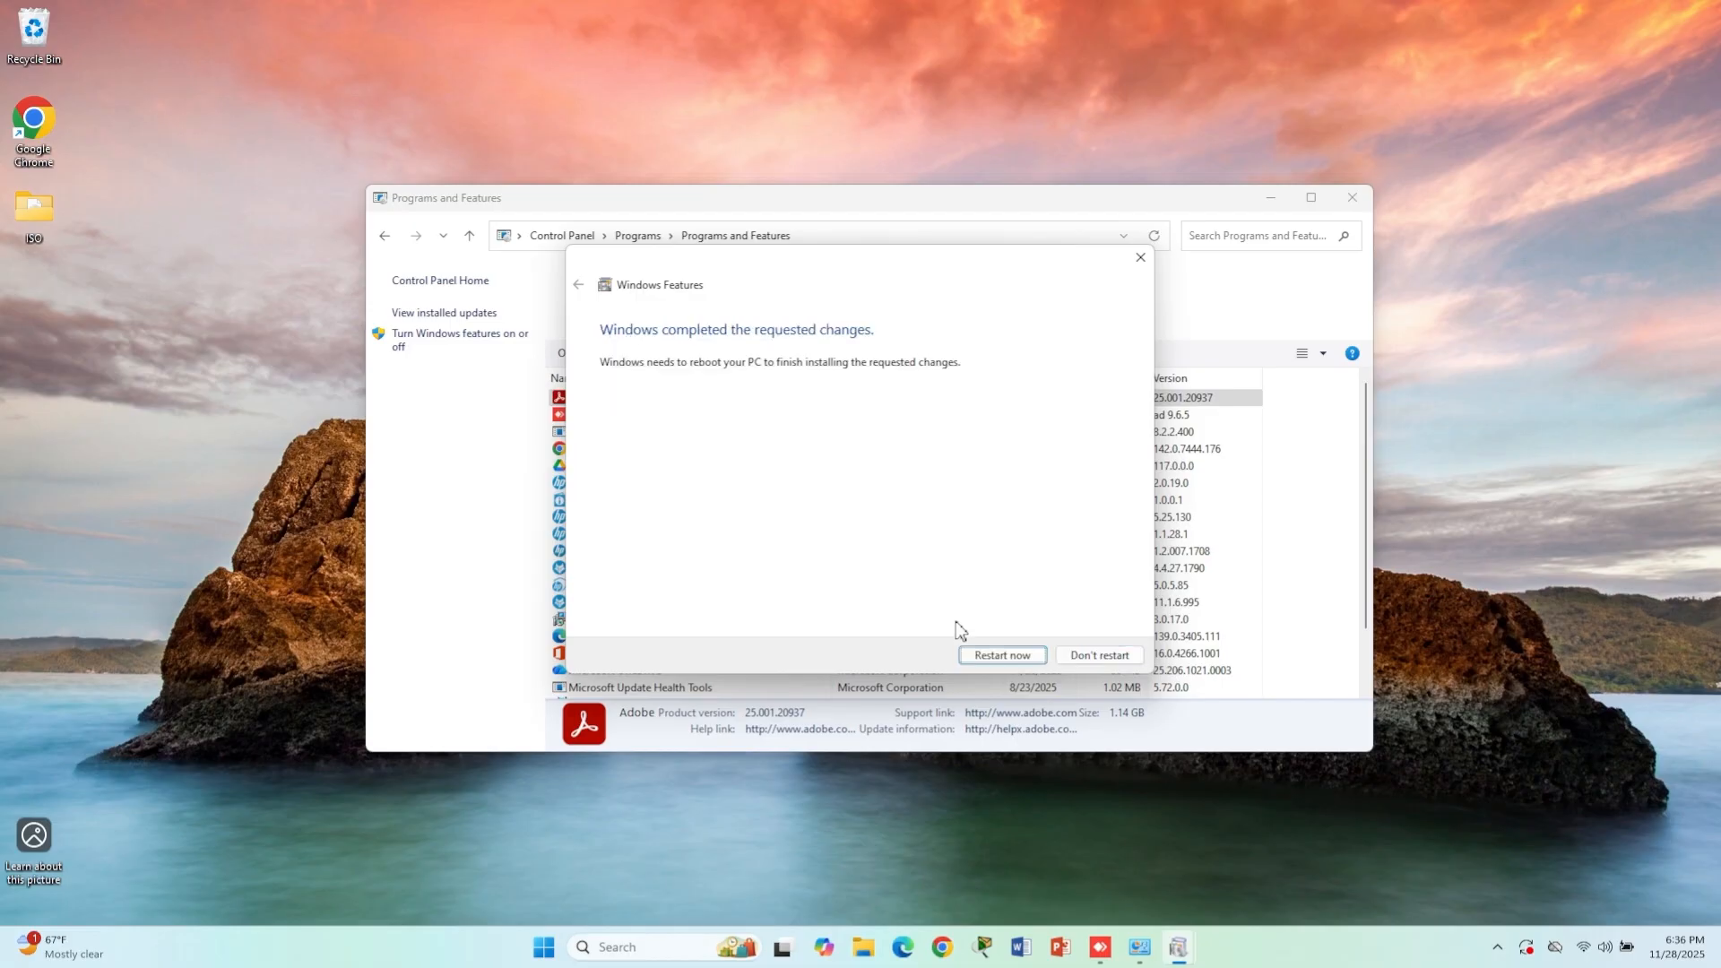
left_click(1011, 664)
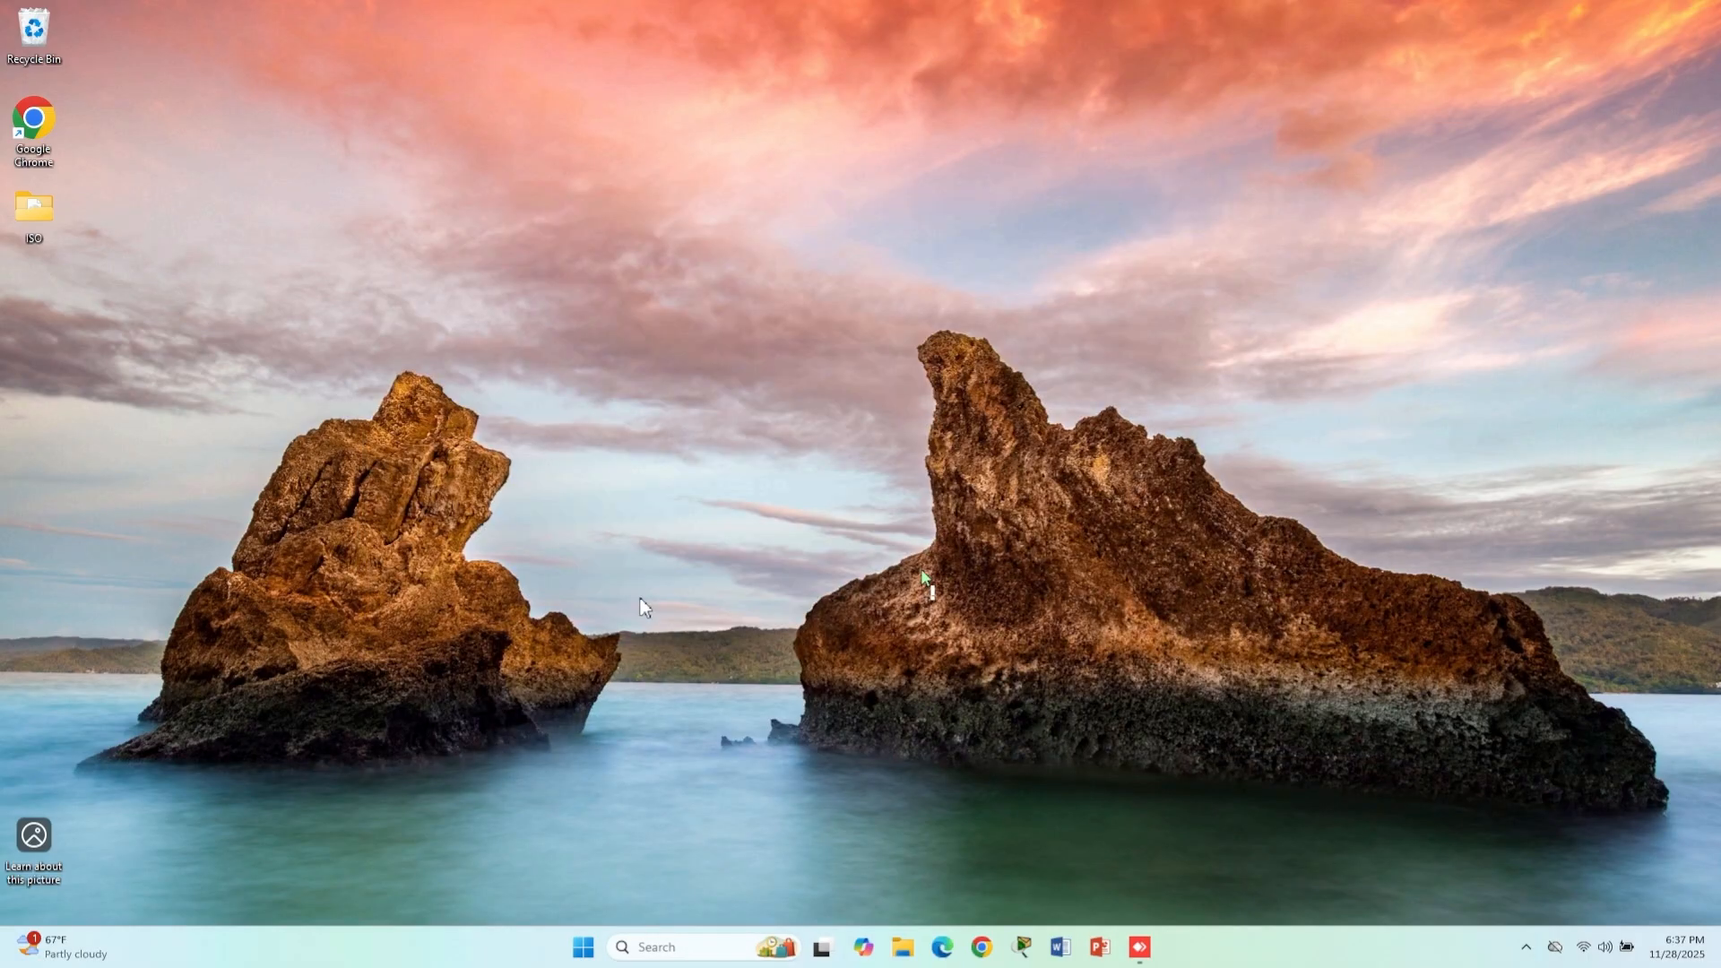
- Open Hyper-V Manager
left_click(708, 946)
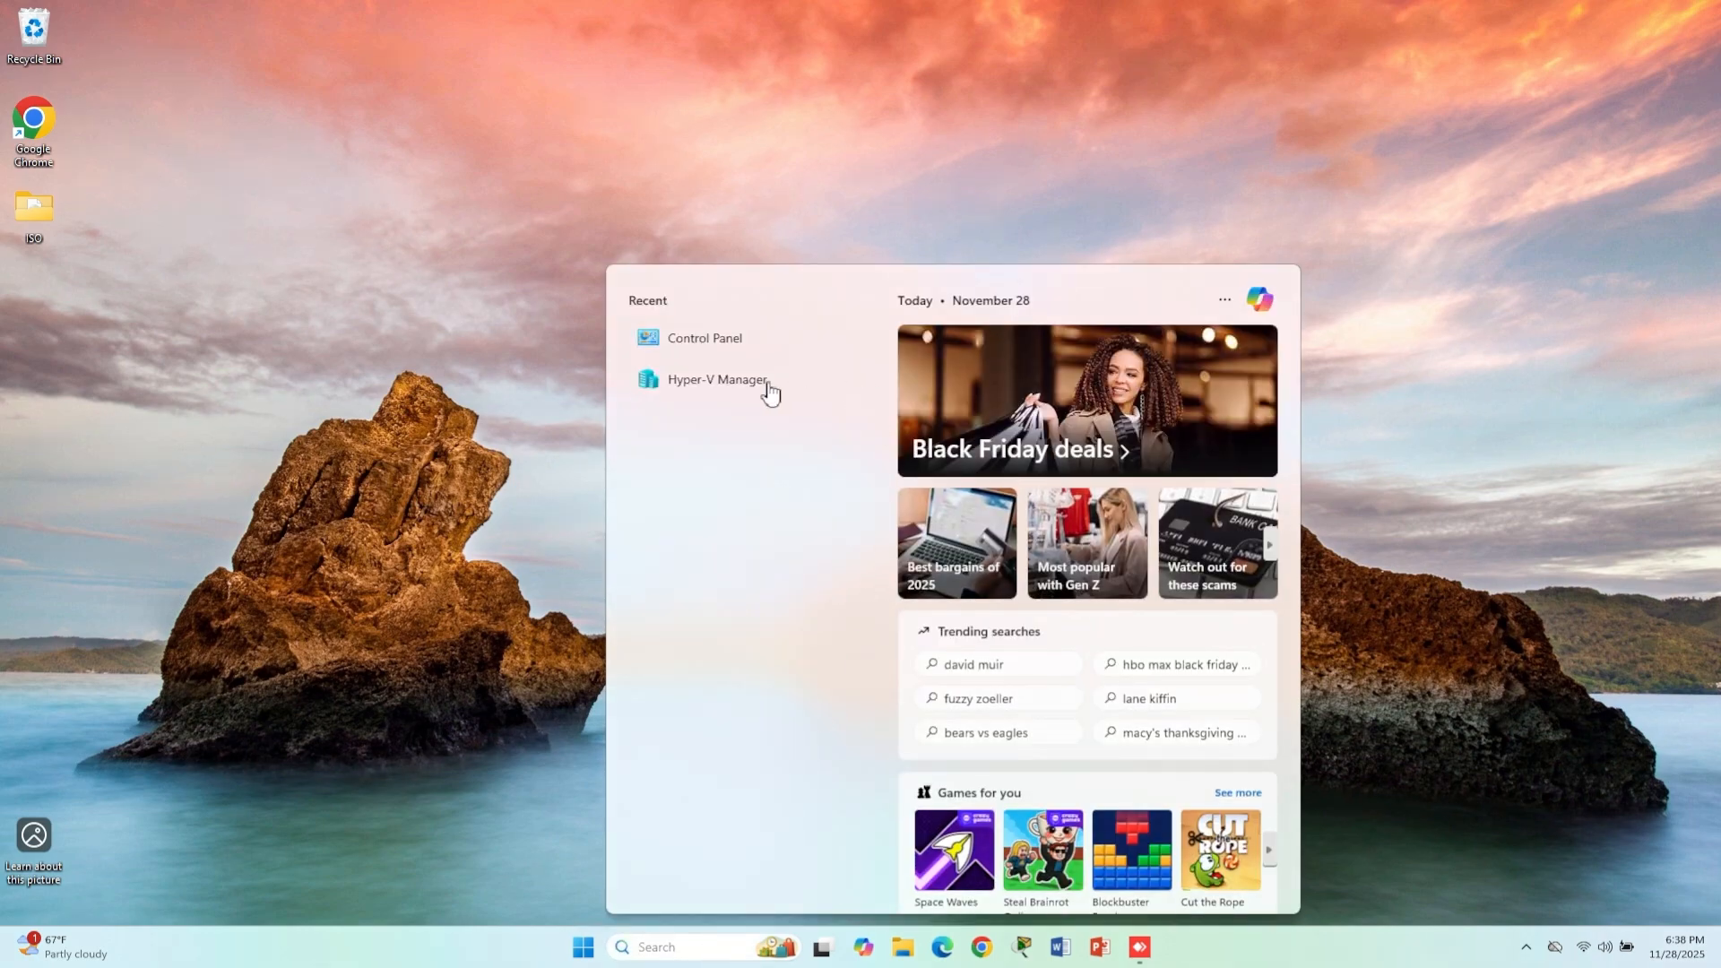
left_click(728, 384)
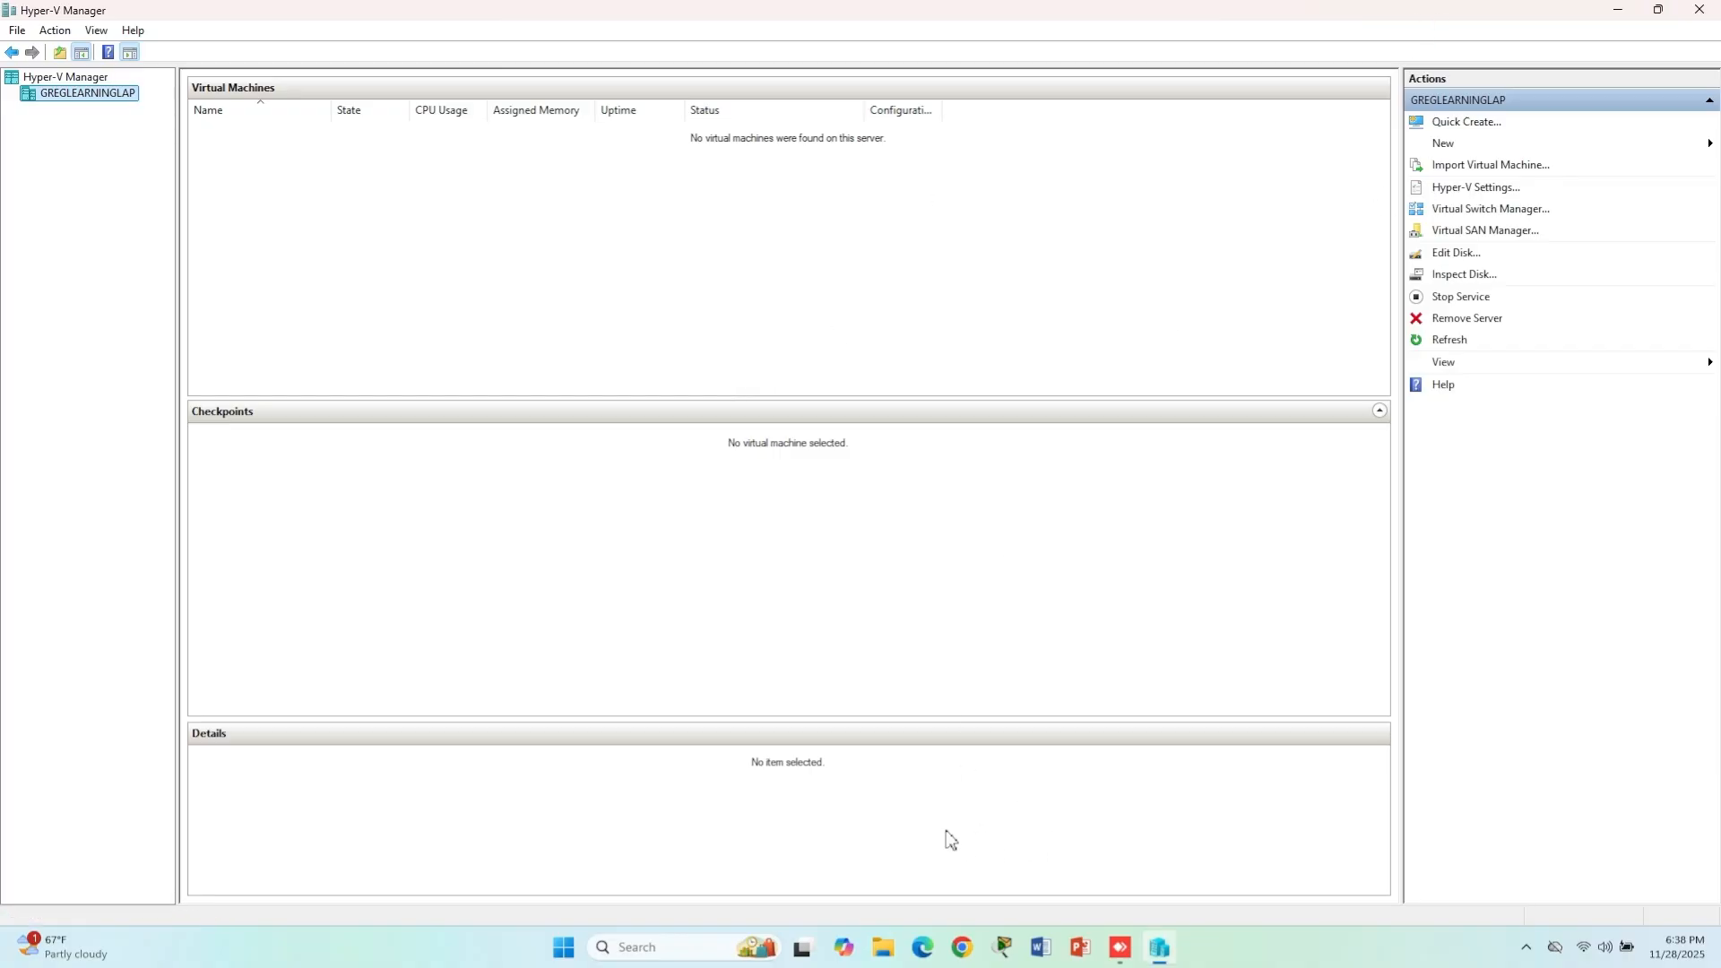
- Switch to Google Chrome, search for "download ubuntu desktop" and open the official Download Ubuntu Desktop result
left_click(962, 947)
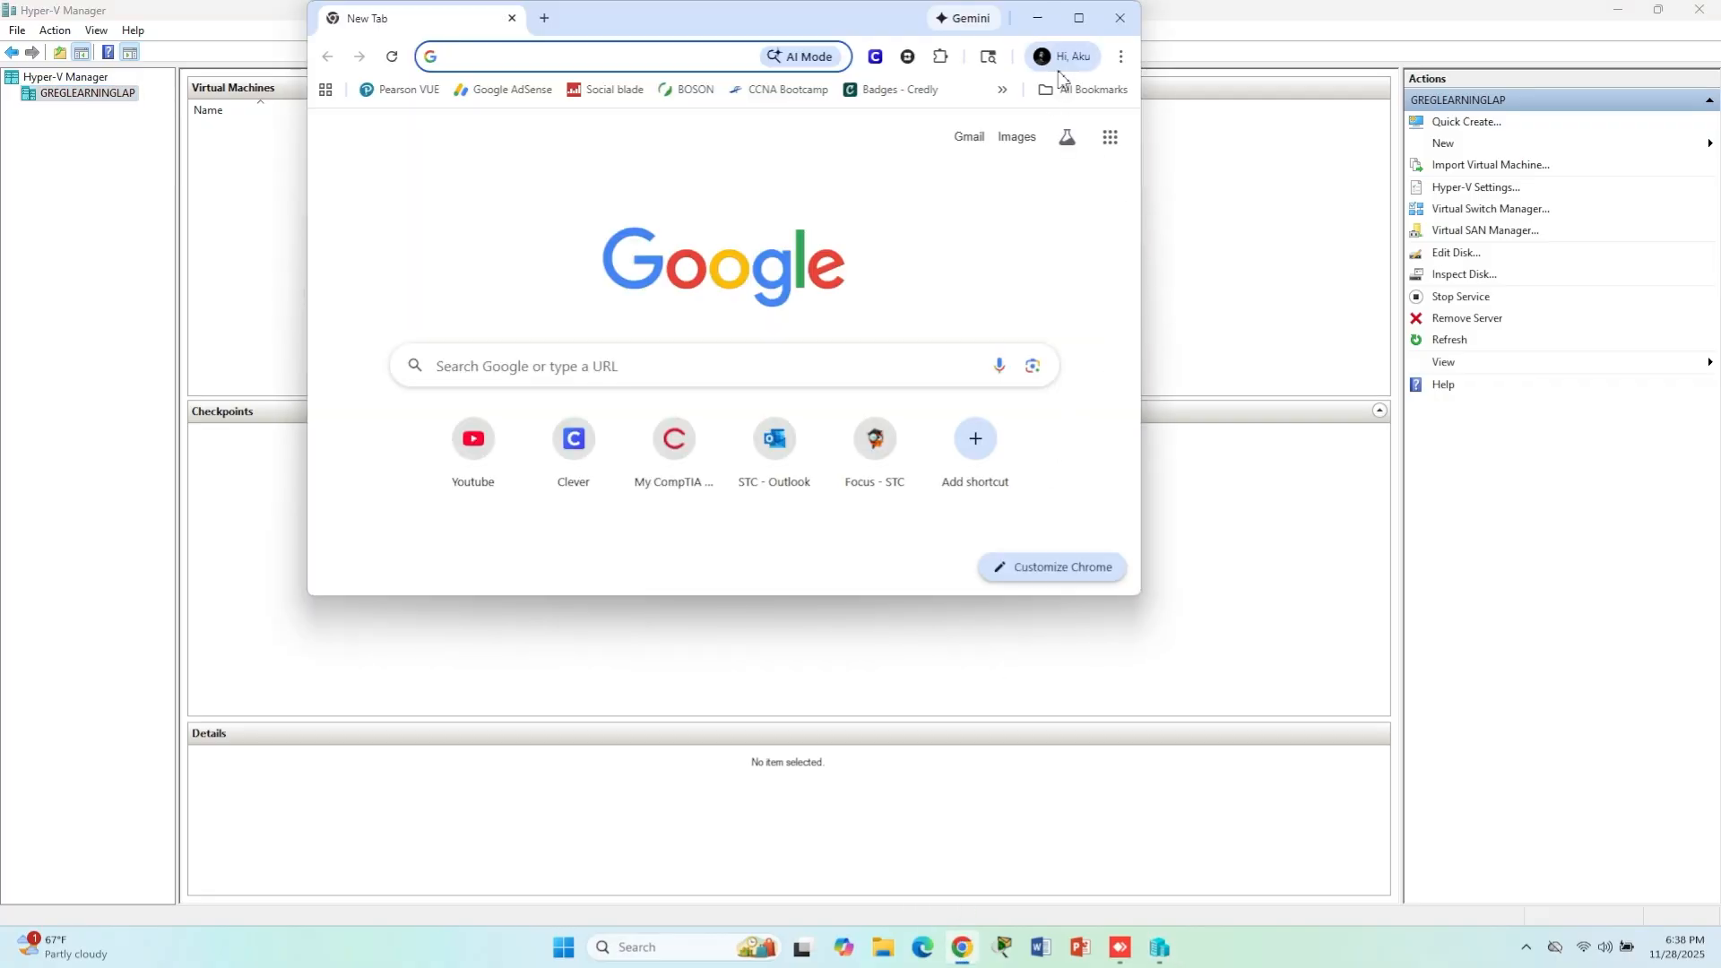
left_click(1079, 18)
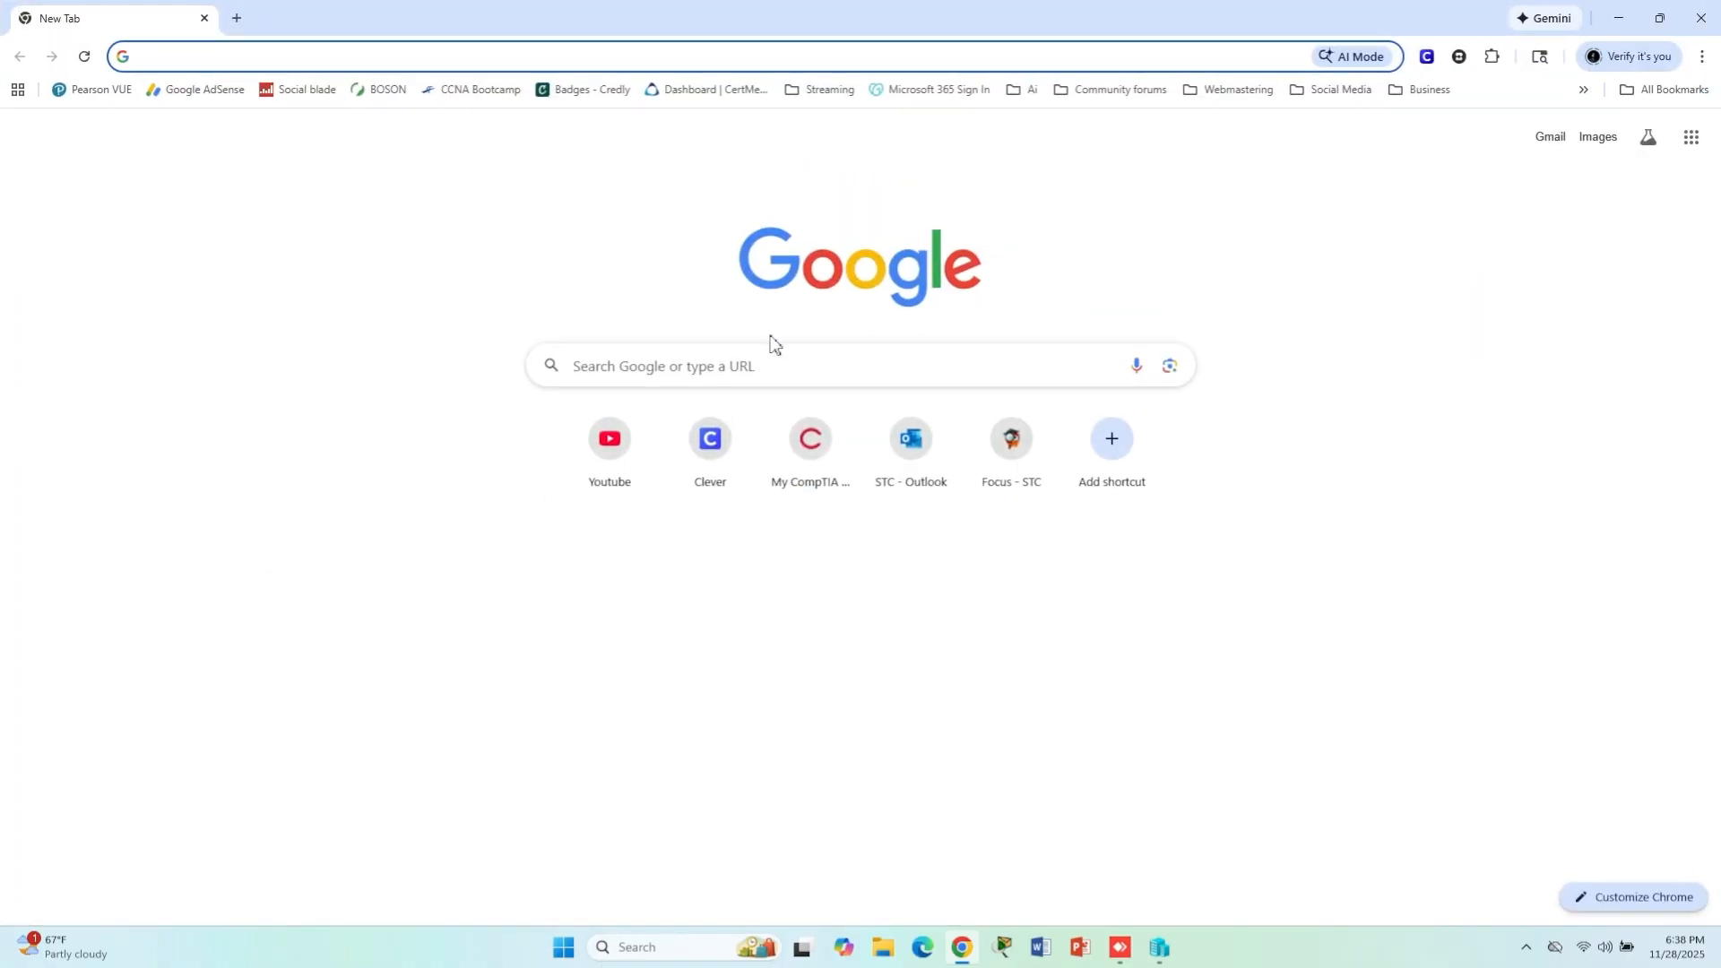
left_click(771, 360)
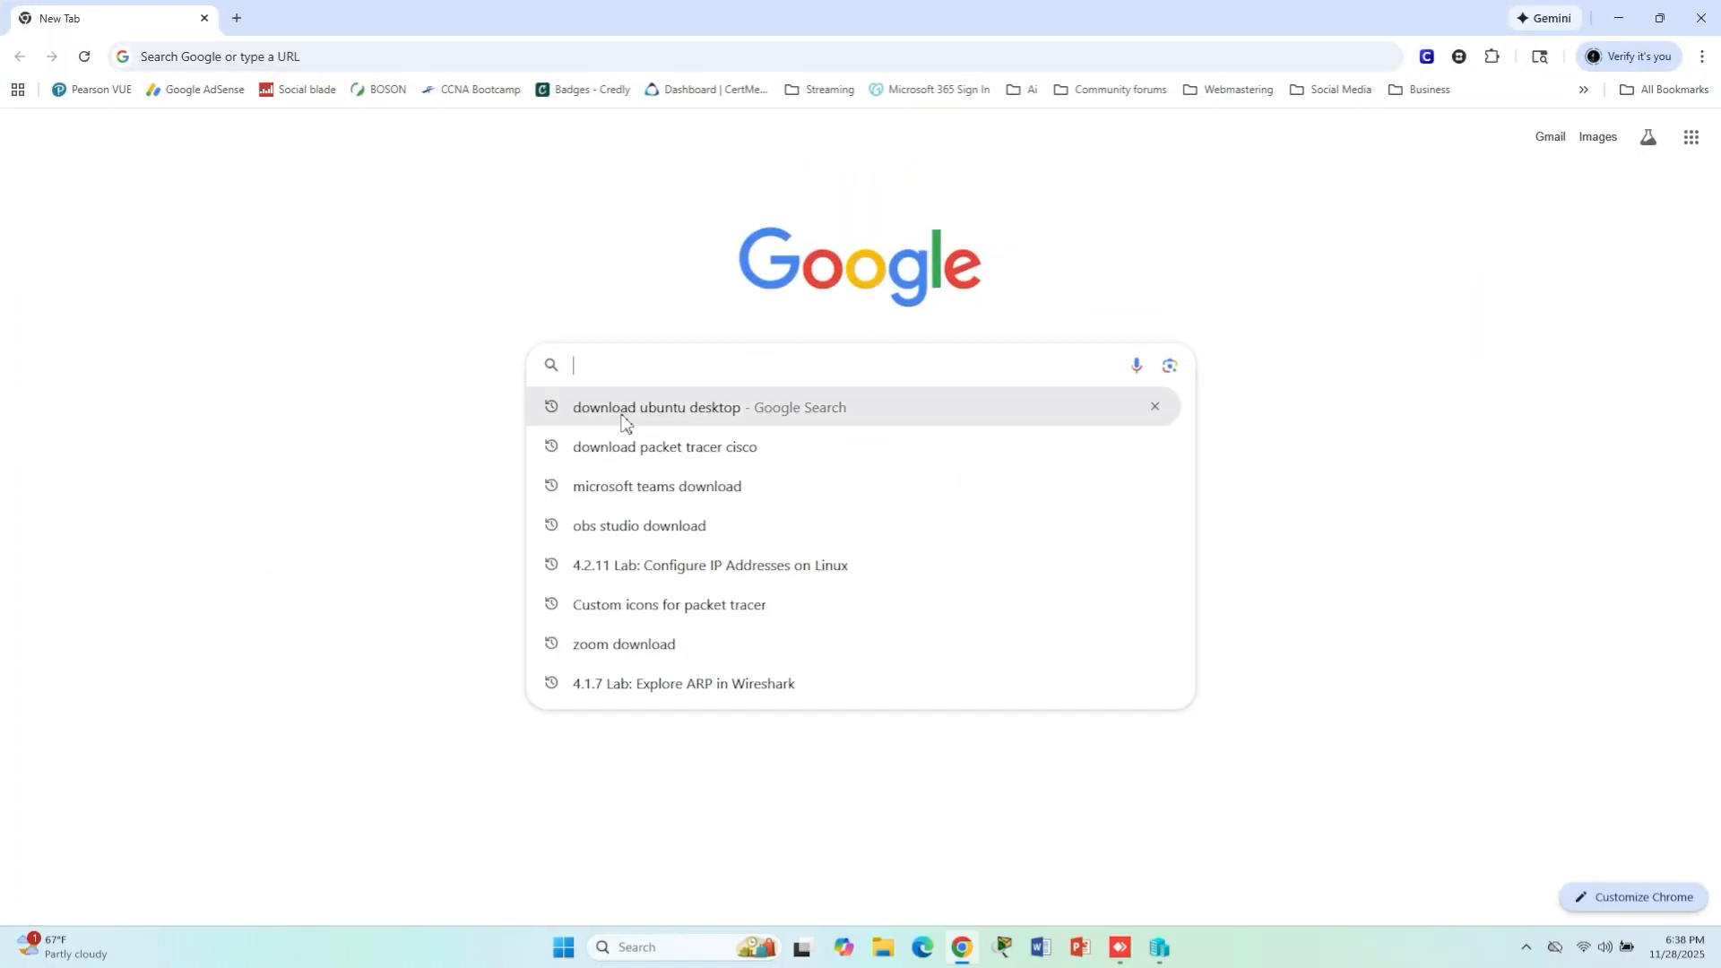
left_click(625, 419)
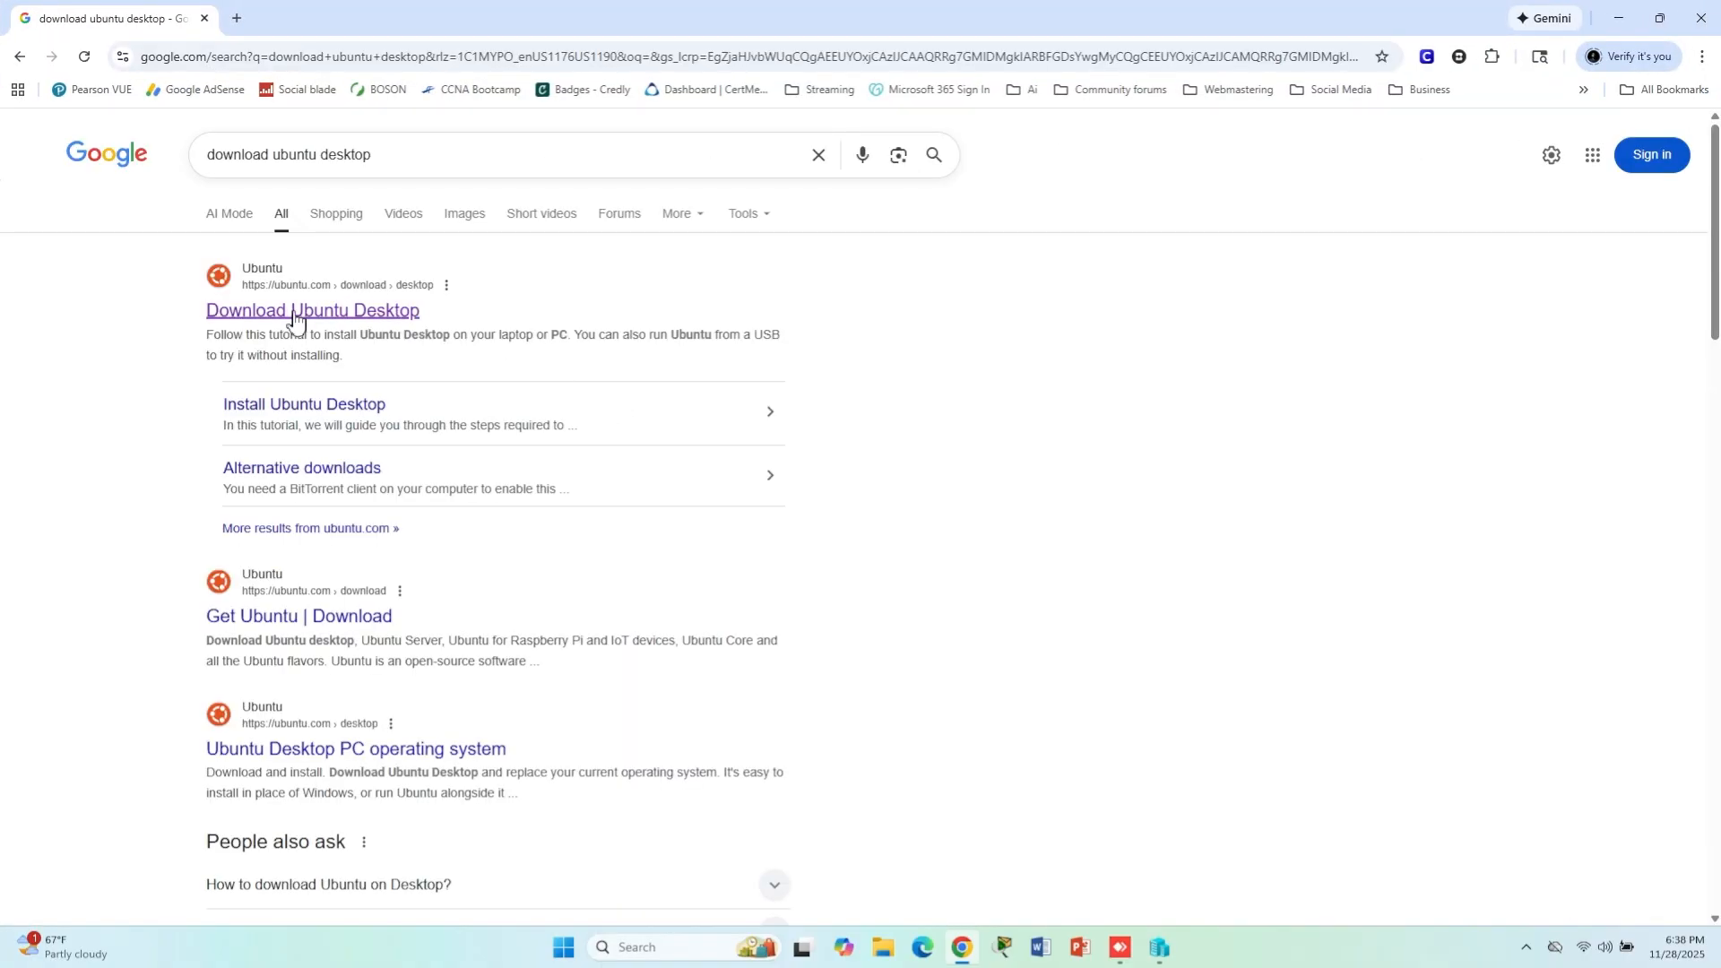
left_click(294, 320)
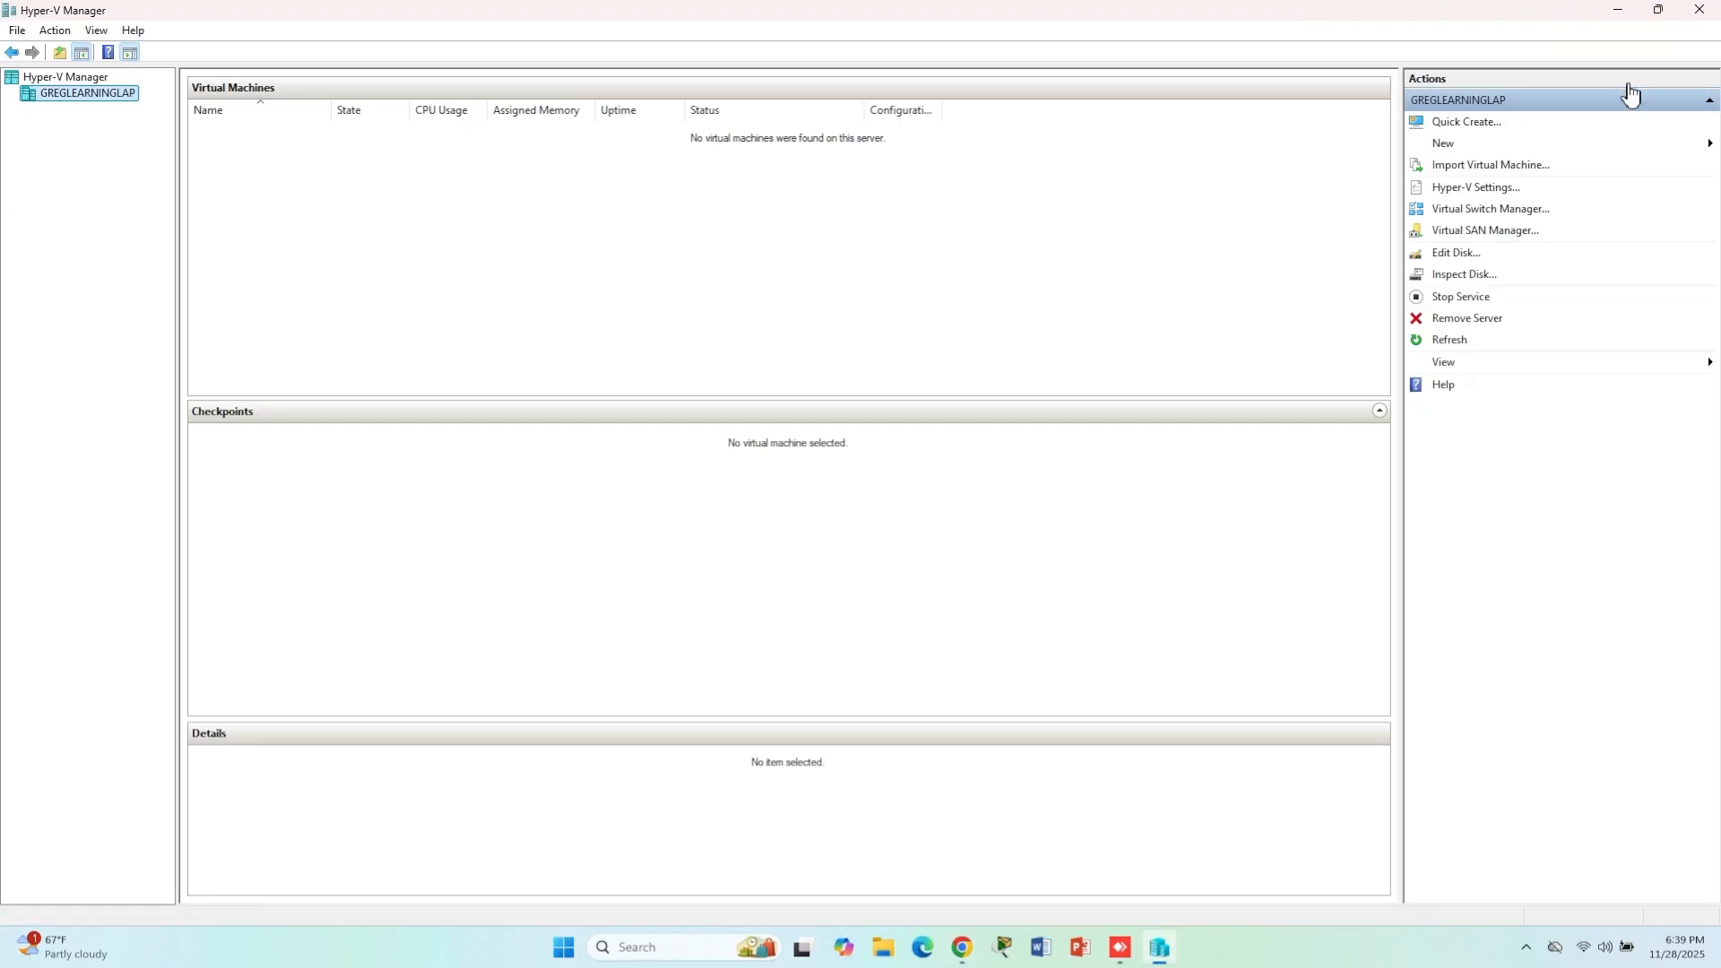
left_click(1619, 10)
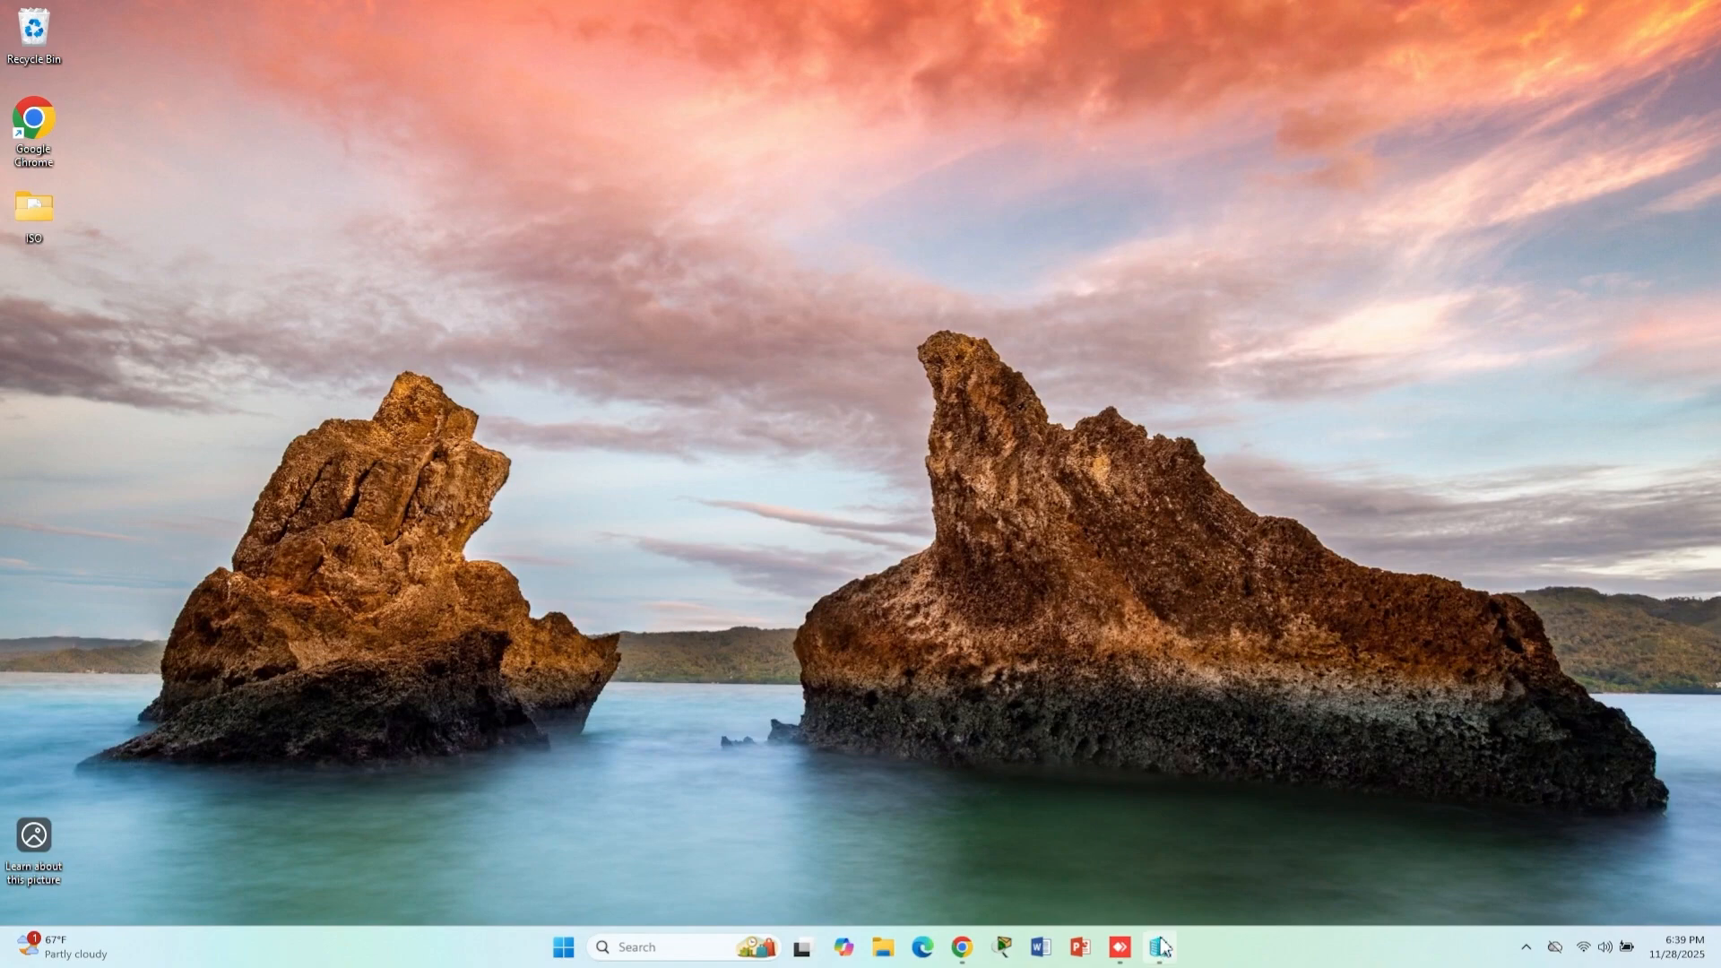
left_click(1159, 953)
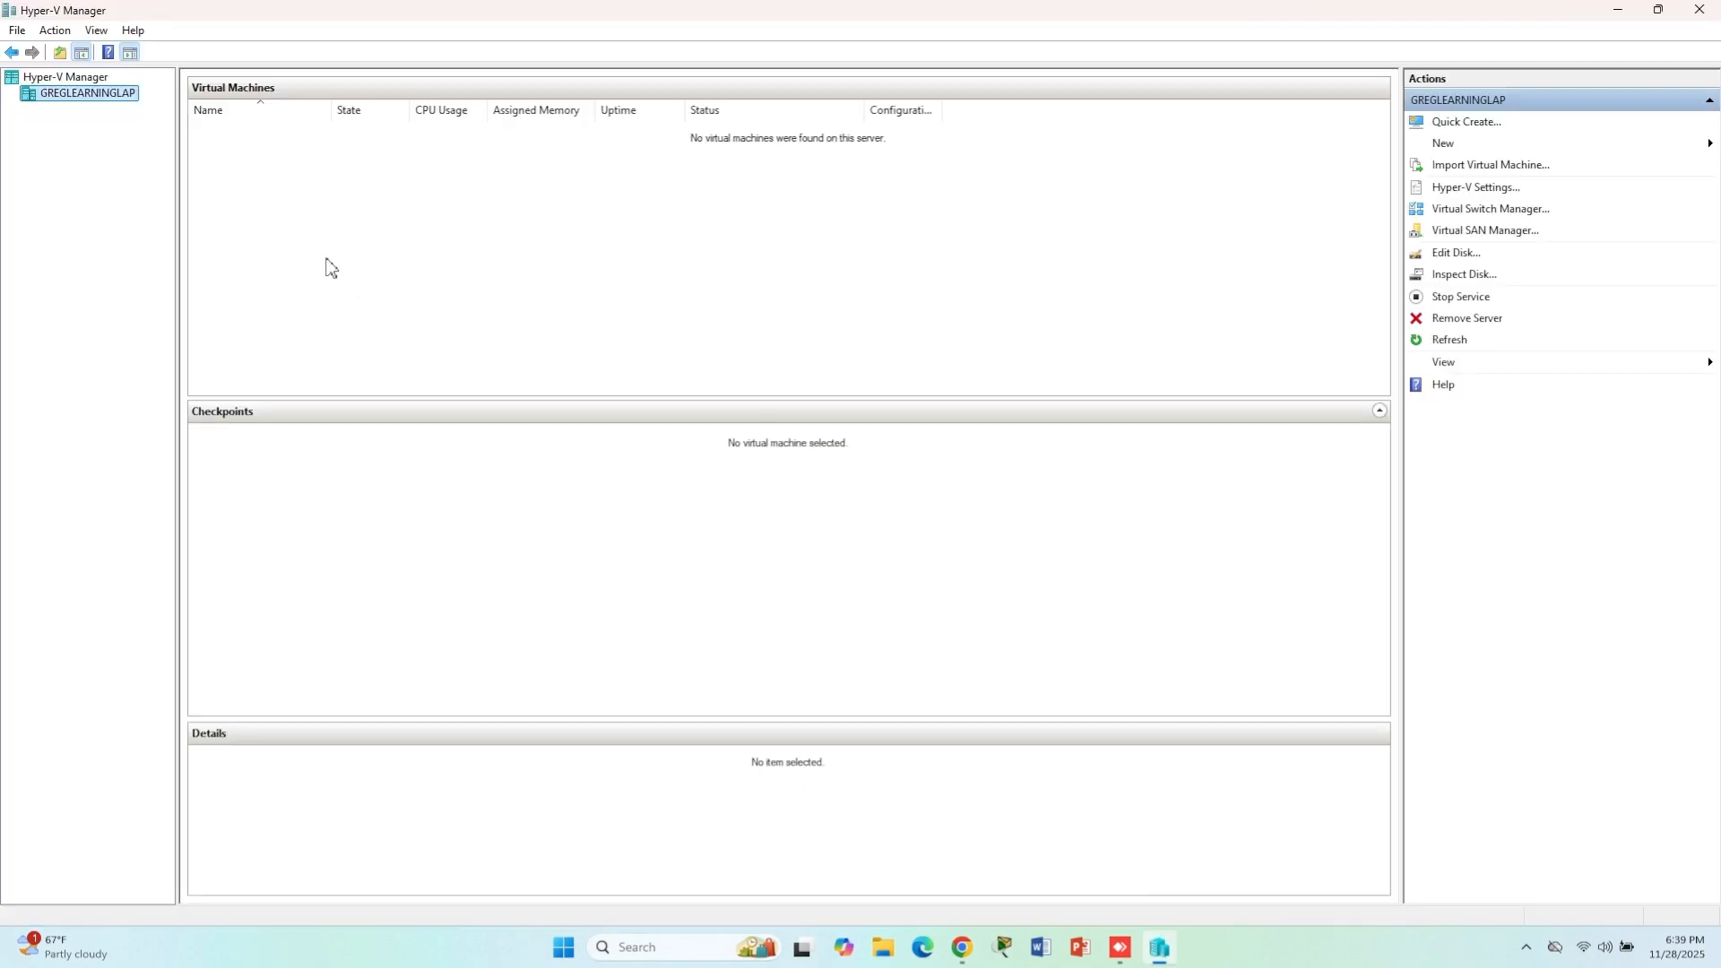
- Start a new virtual machine on the local Hyper-V server and name it Ubuntu
right_click(83, 98)
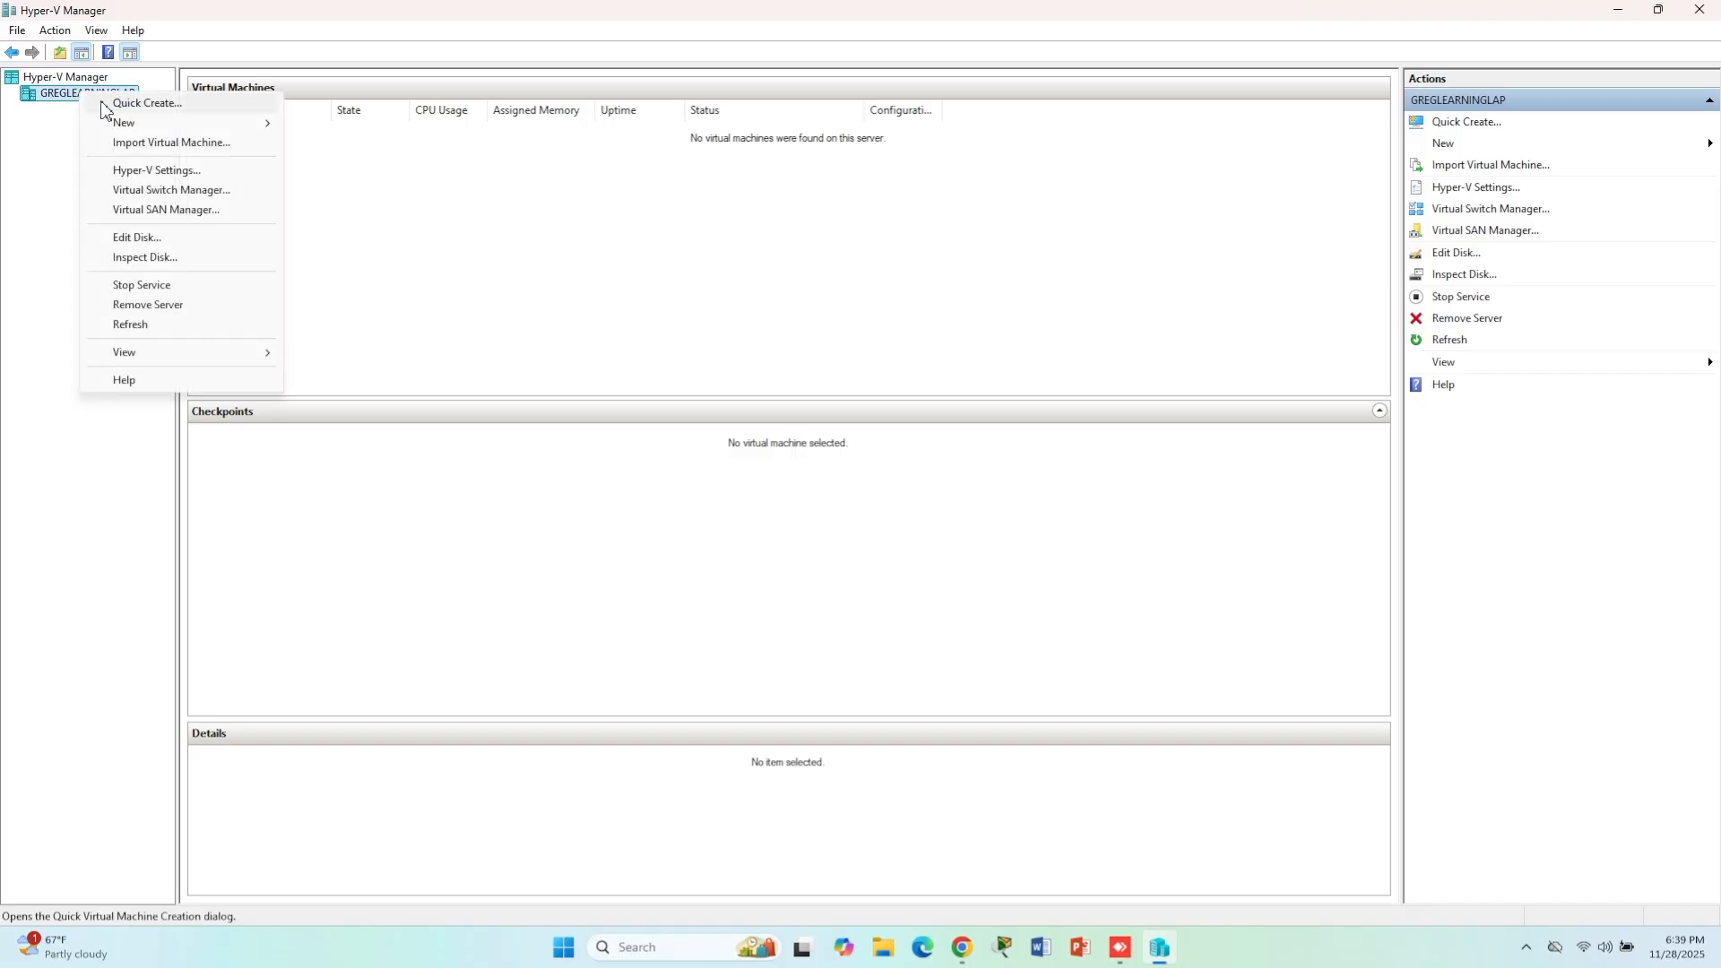
mouse_move(220, 129)
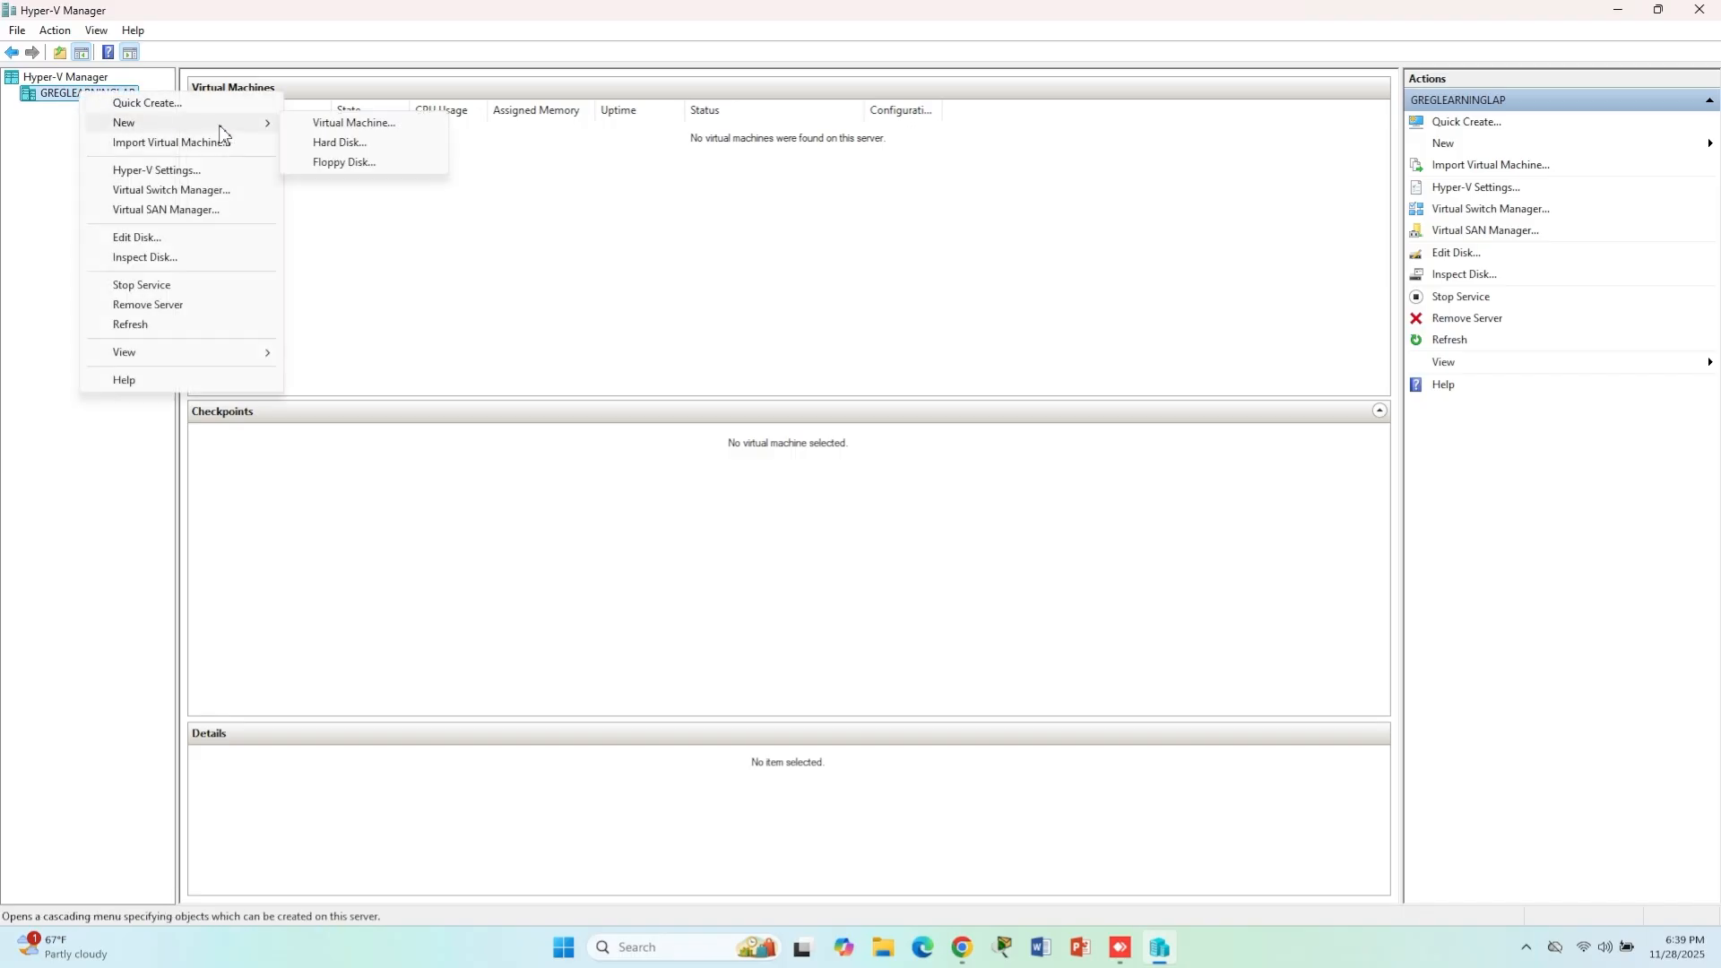
left_click(341, 123)
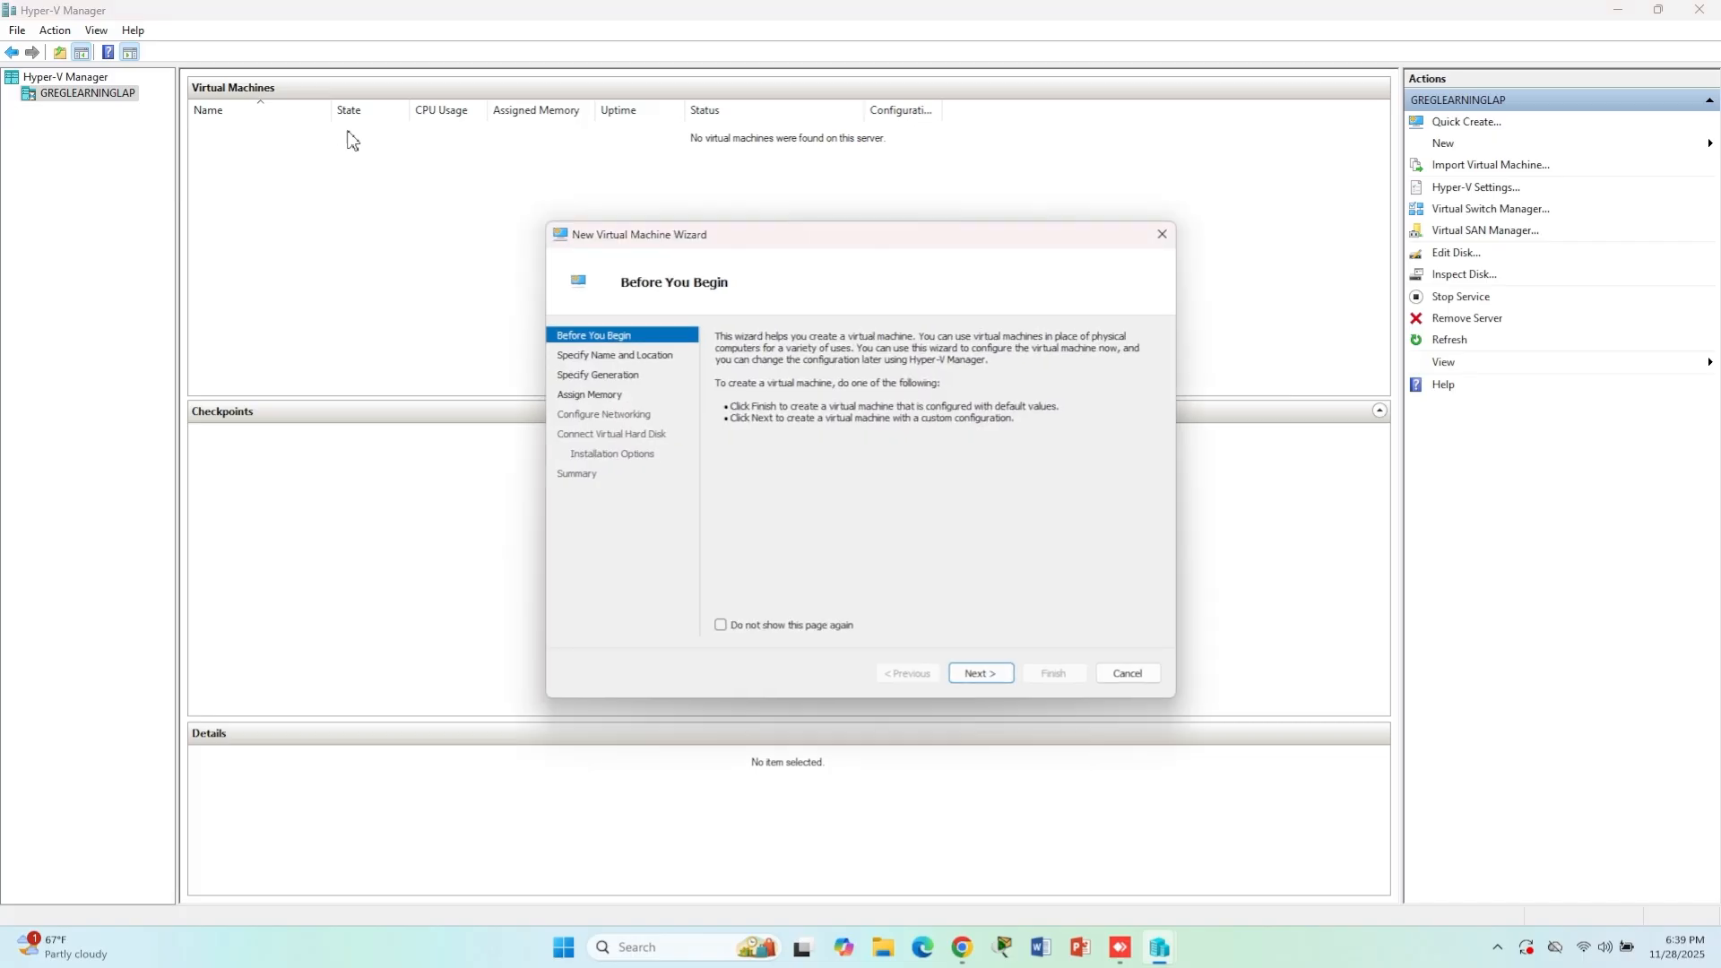
left_click(997, 674)
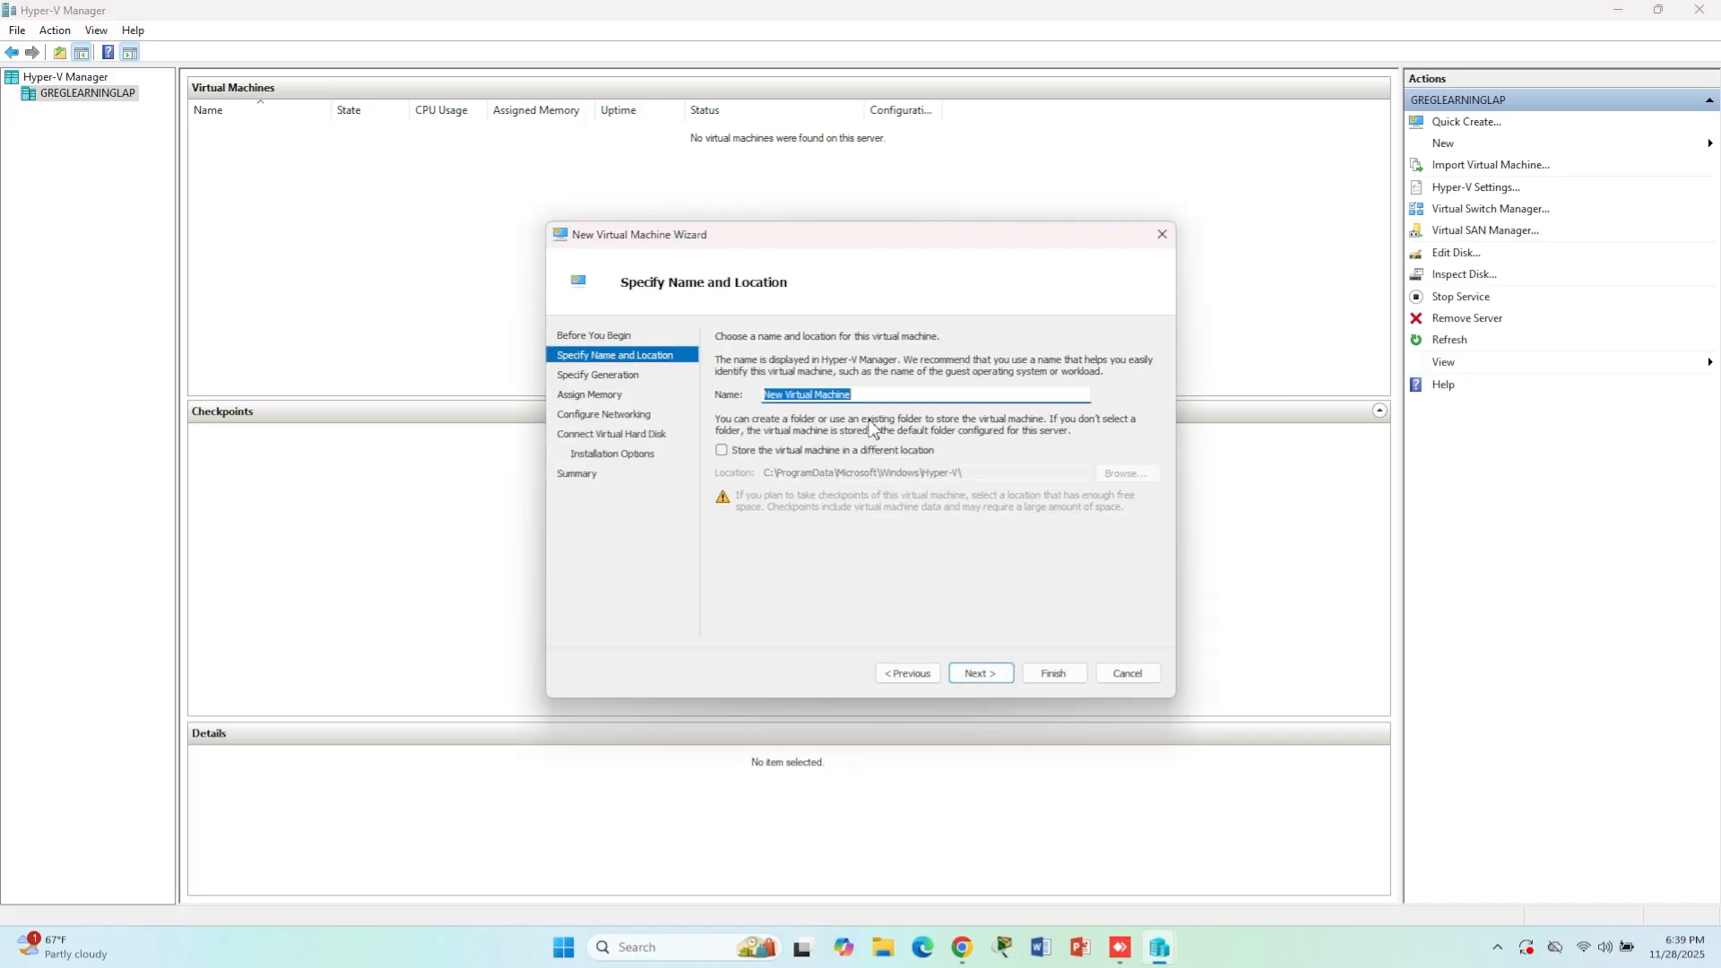
type("Ubuntu")
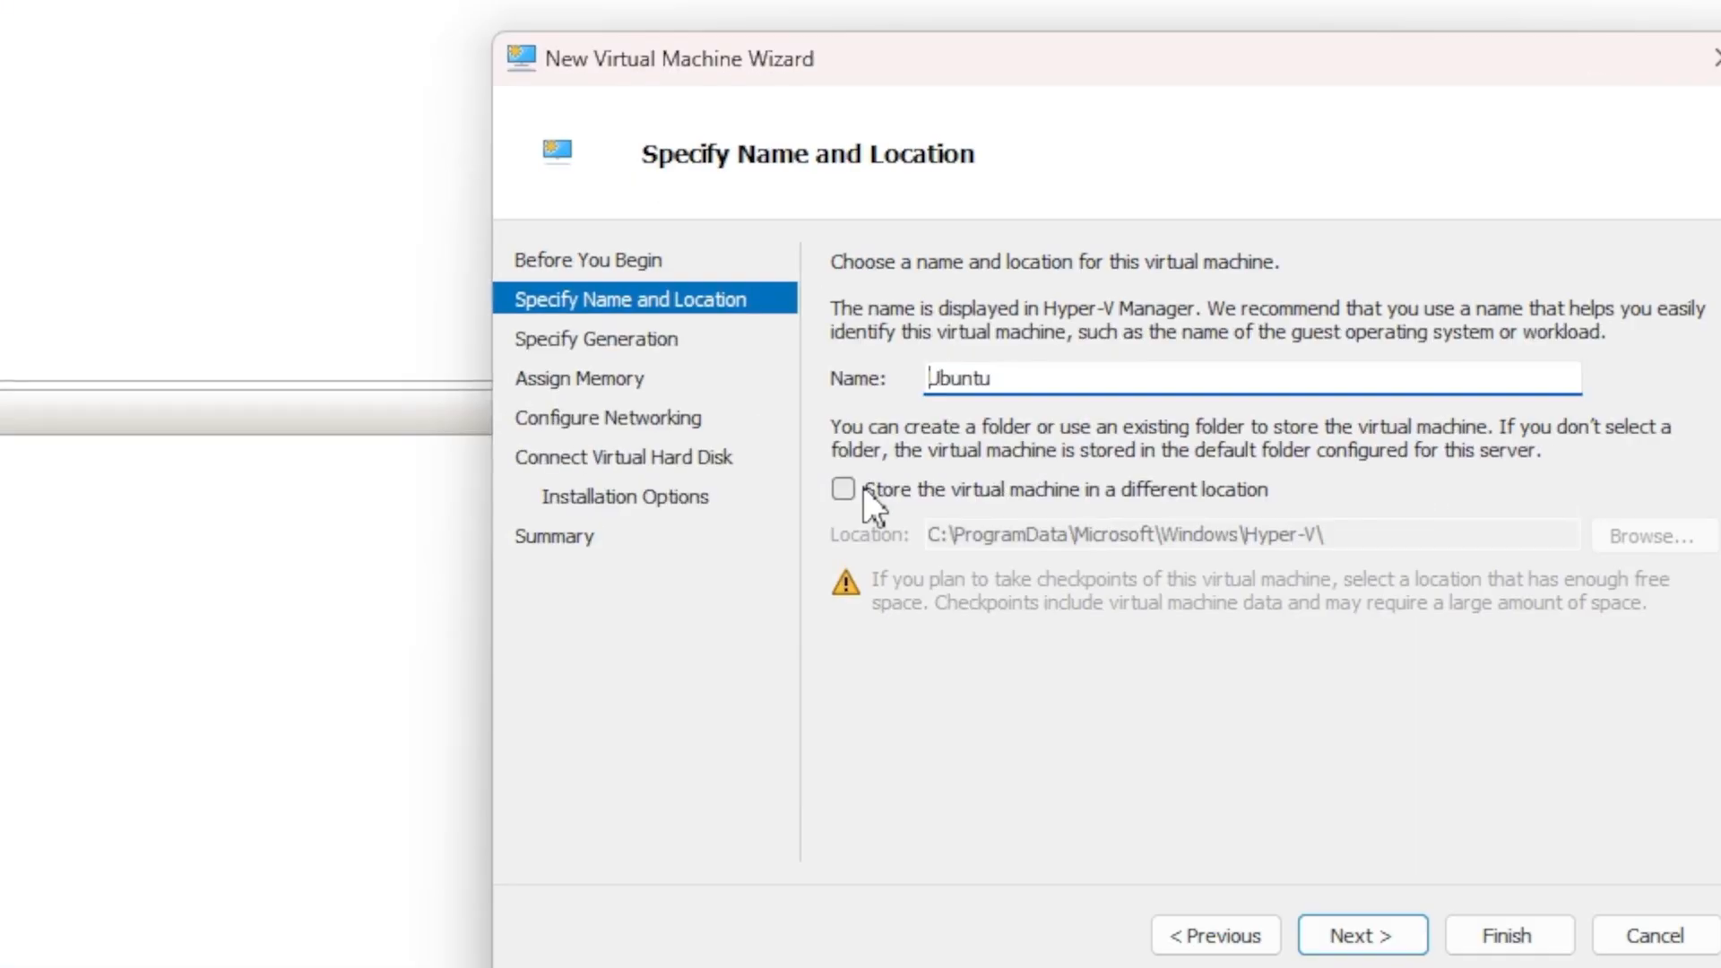
- Store the virtual machine in a different location, choosing the VMs folder on the C: drive
left_click(726, 451)
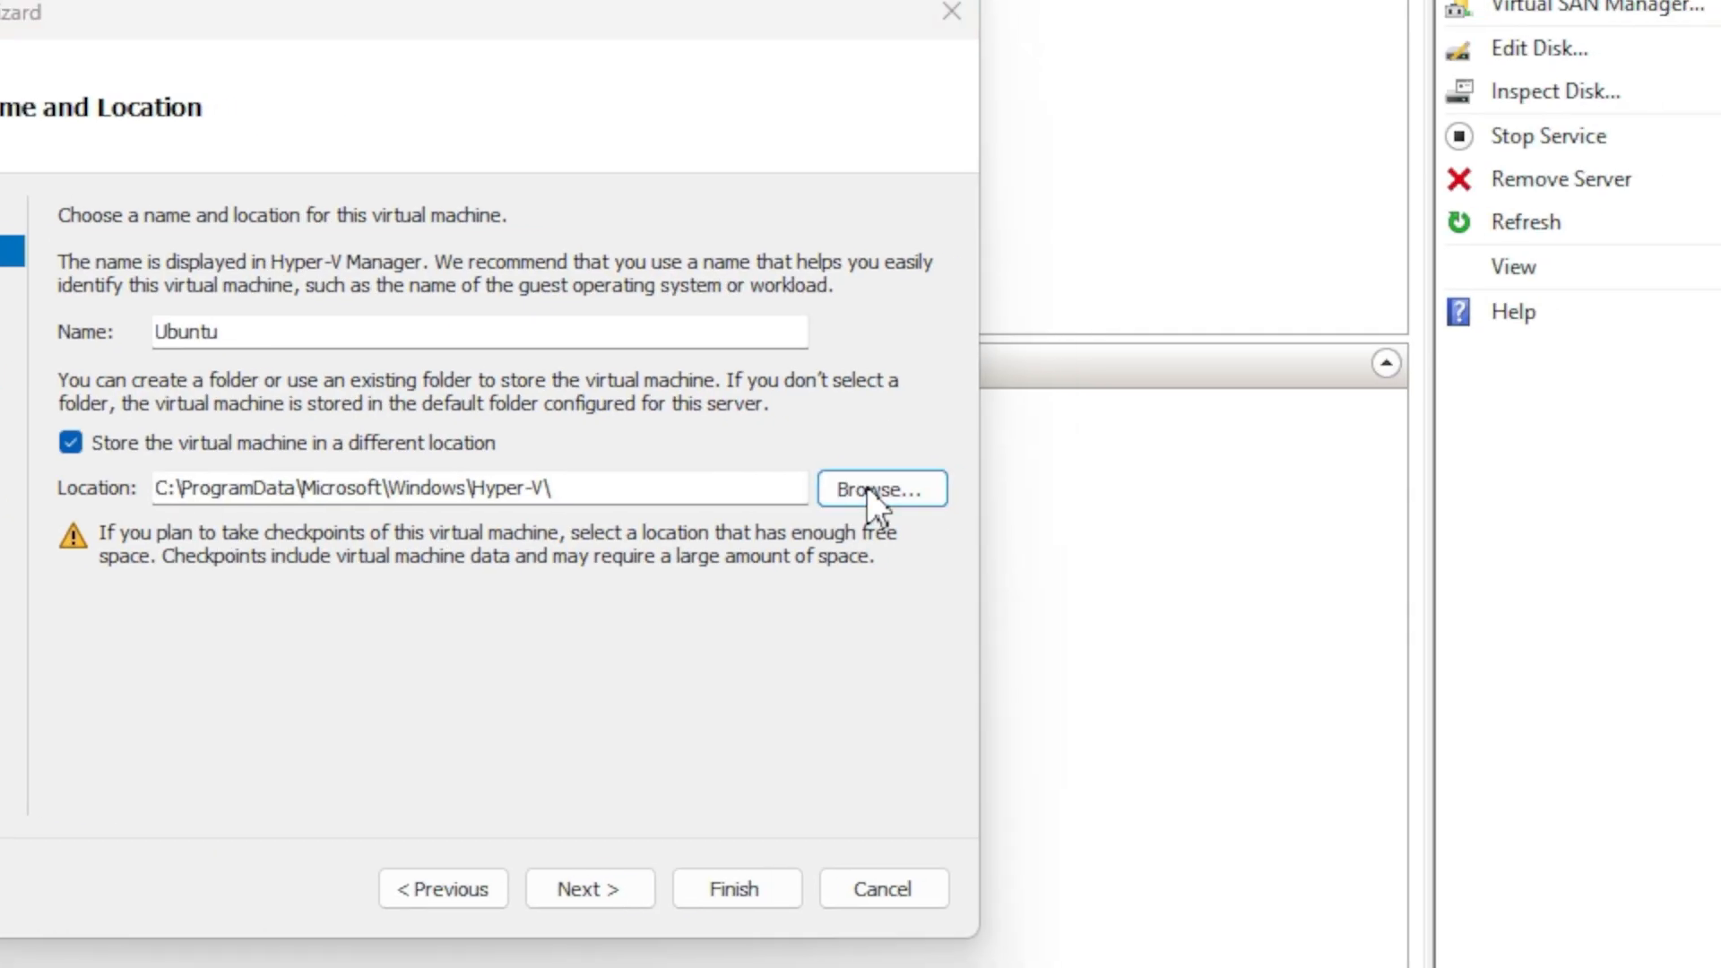
left_click(868, 491)
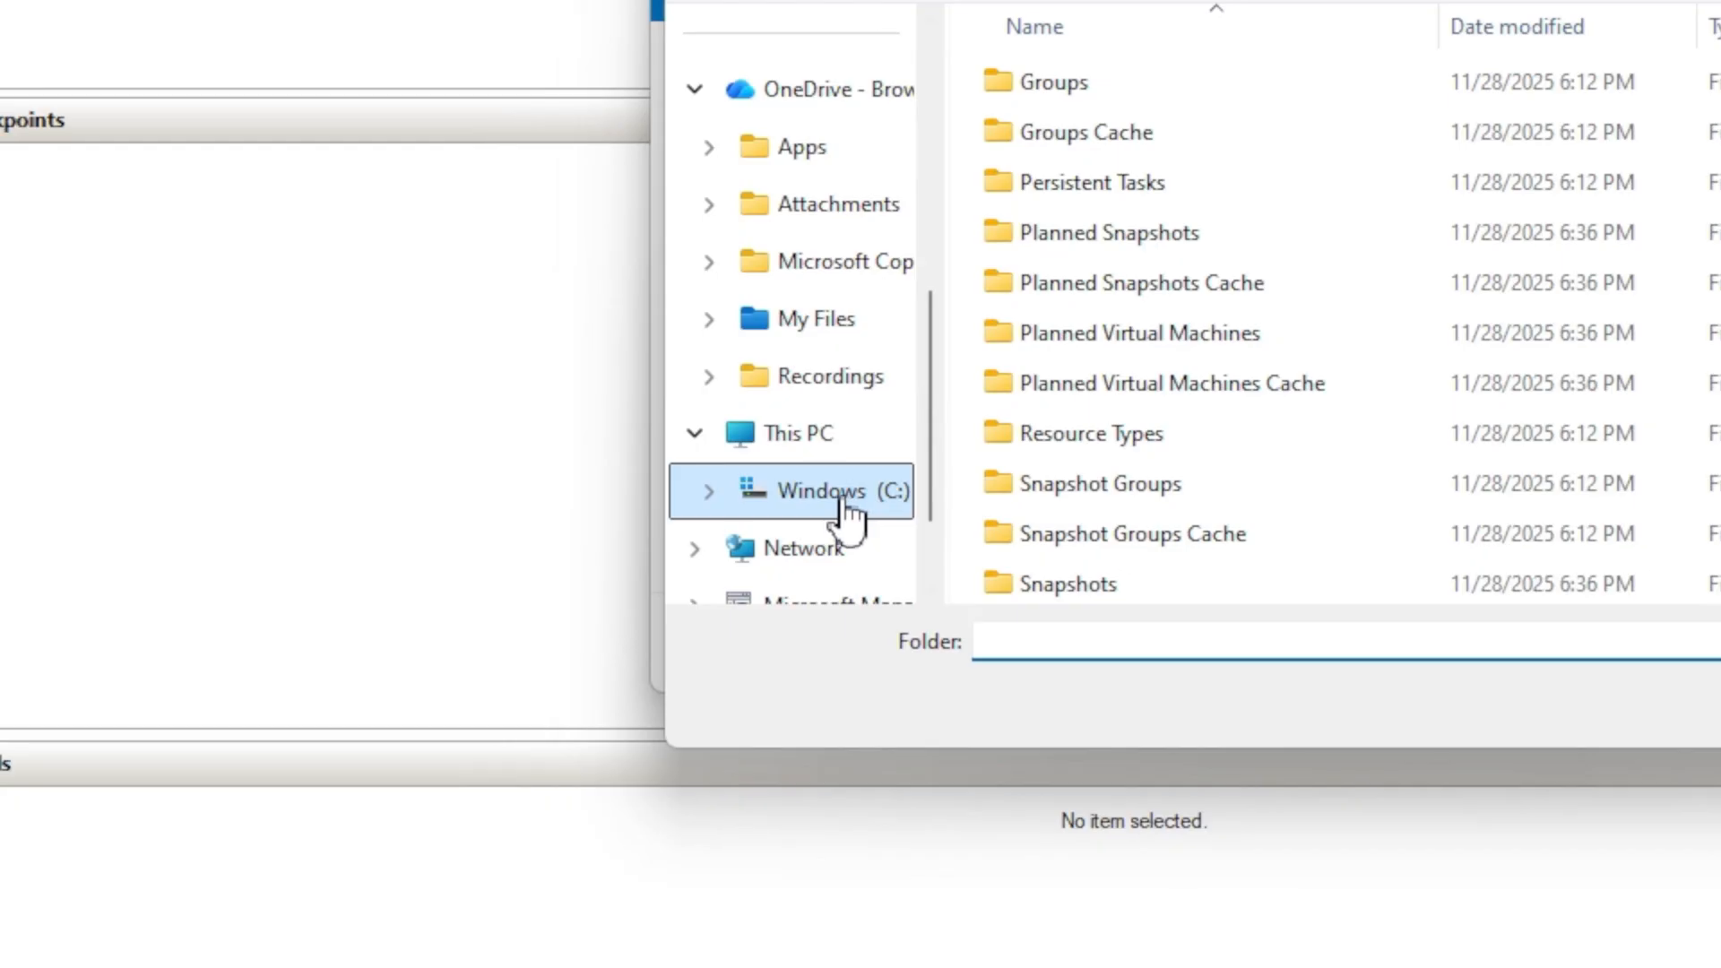
left_click(845, 498)
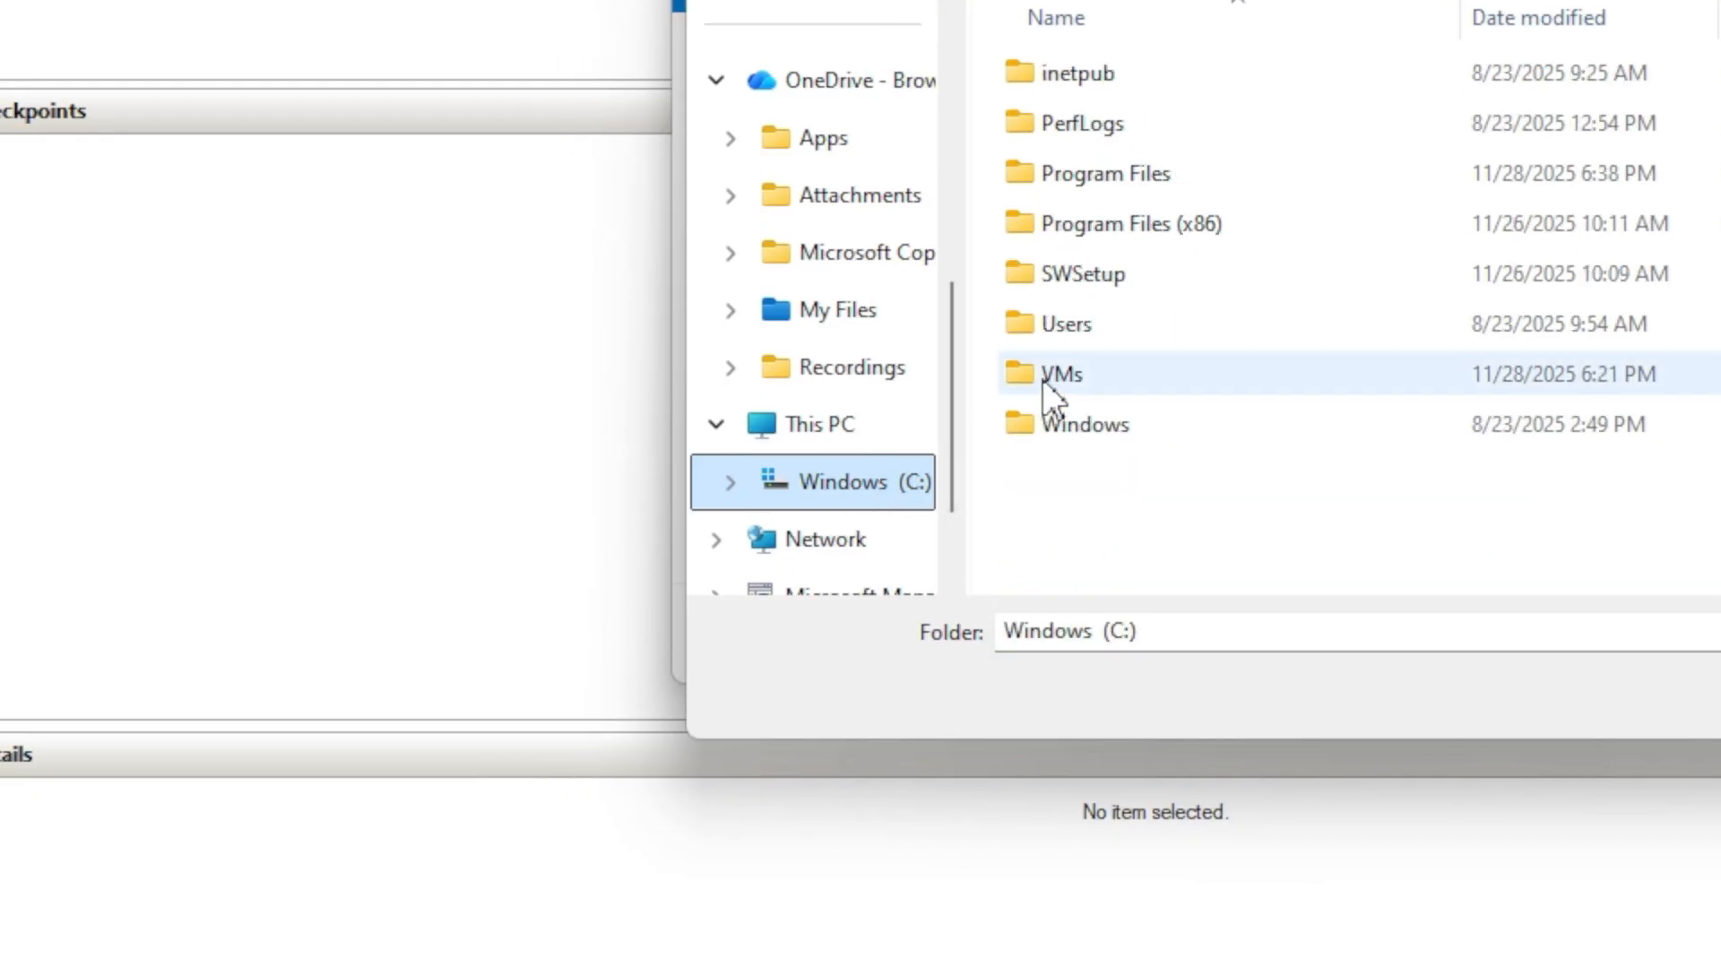
double_click(1042, 380)
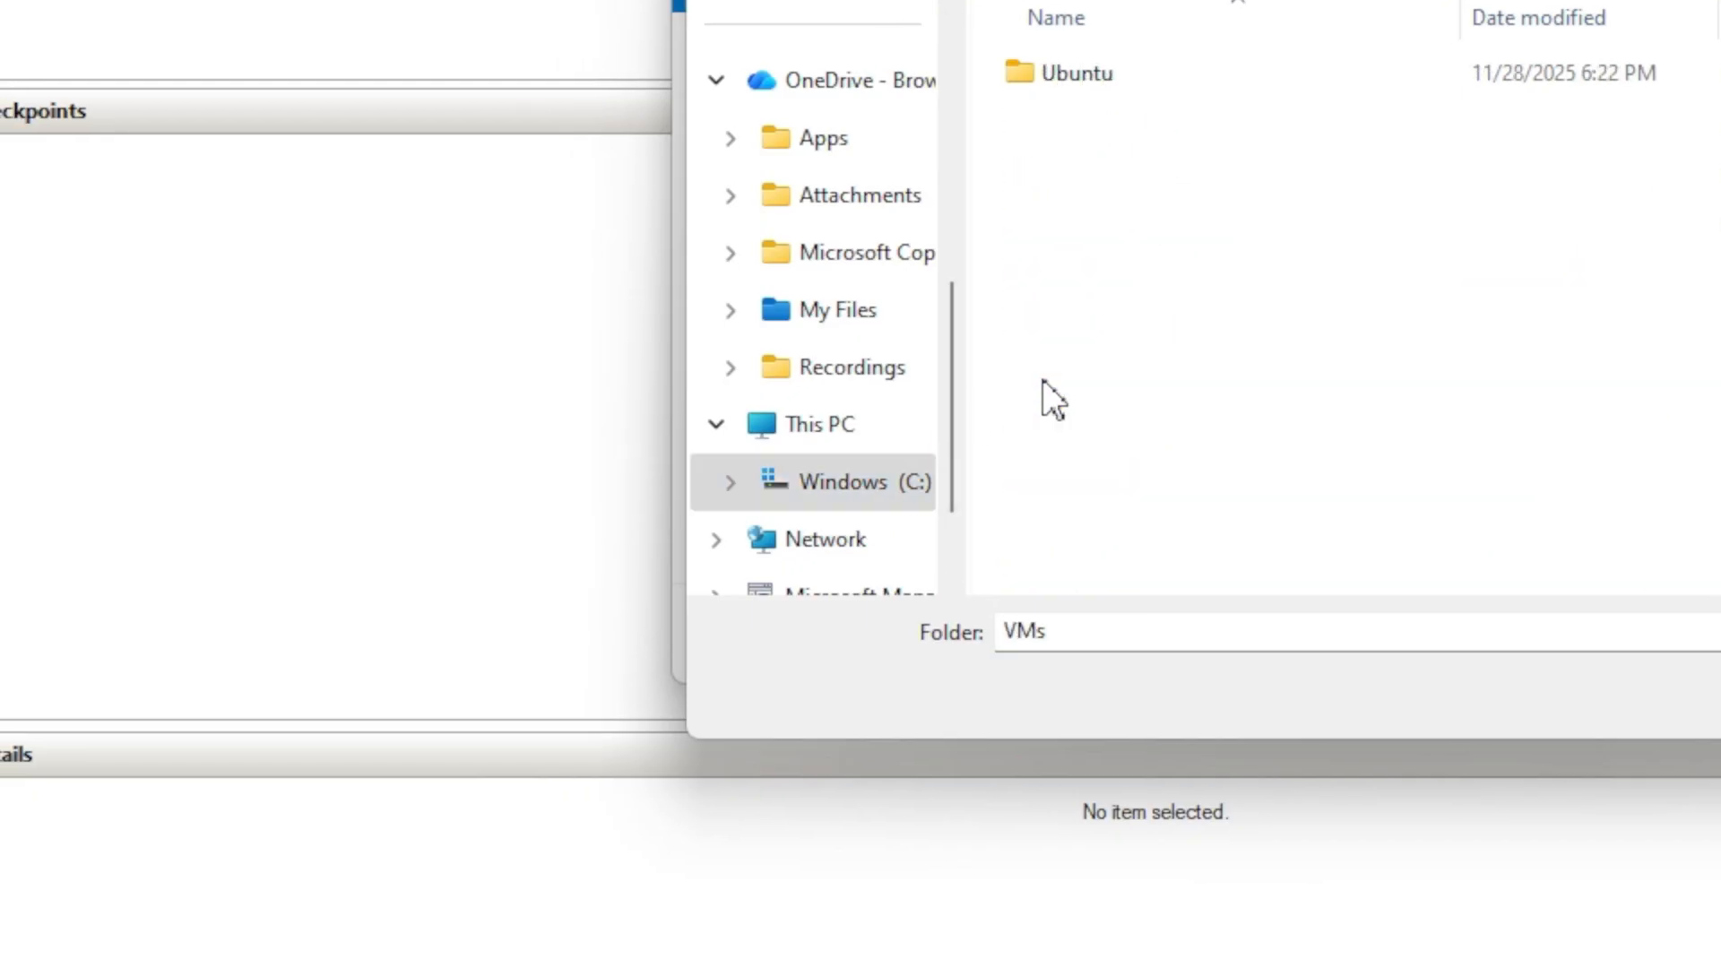
left_click(1064, 74)
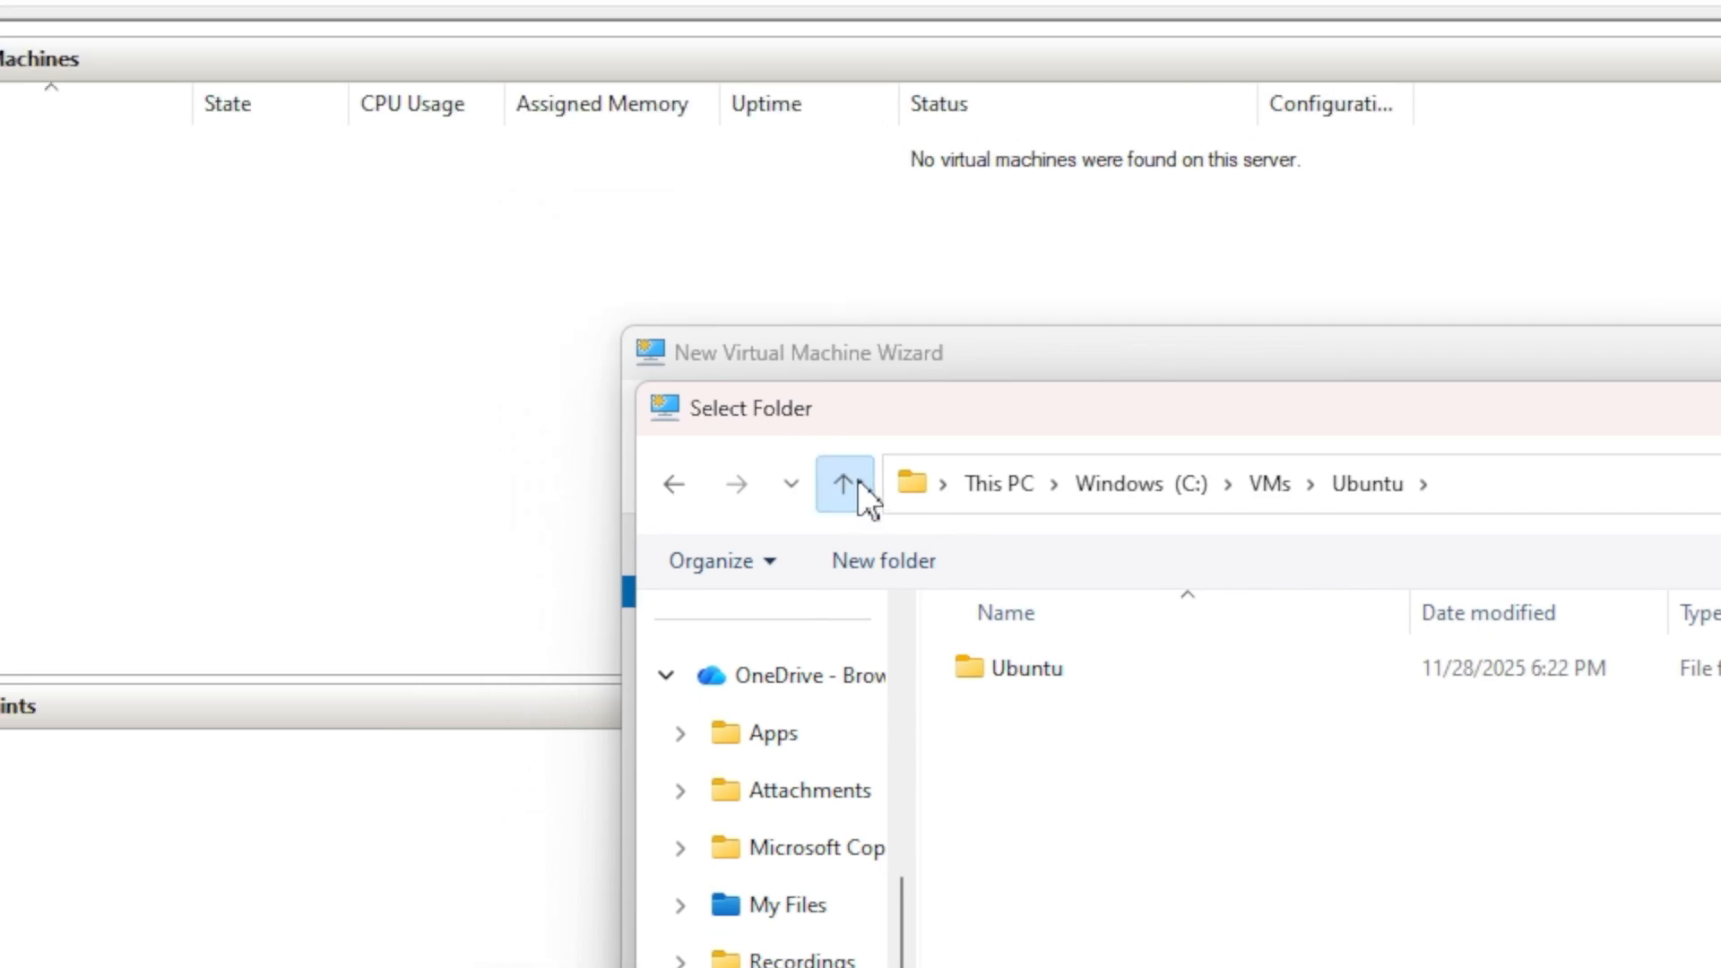
left_click(858, 484)
left_click(987, 569)
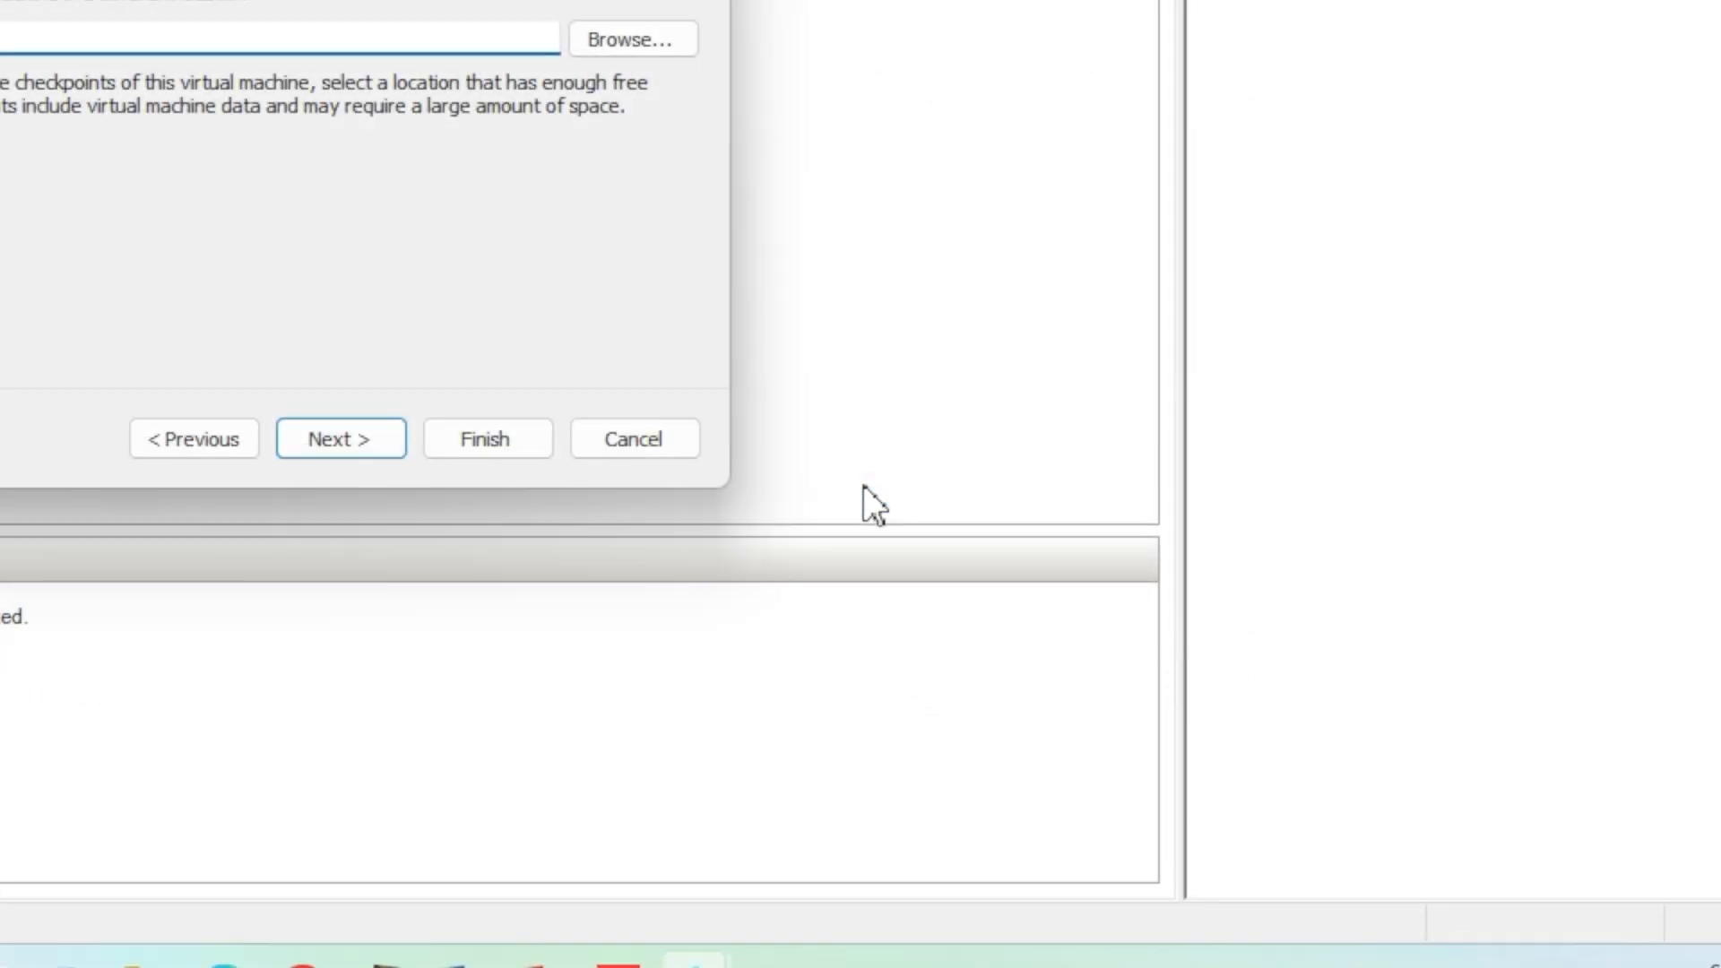
left_click(347, 440)
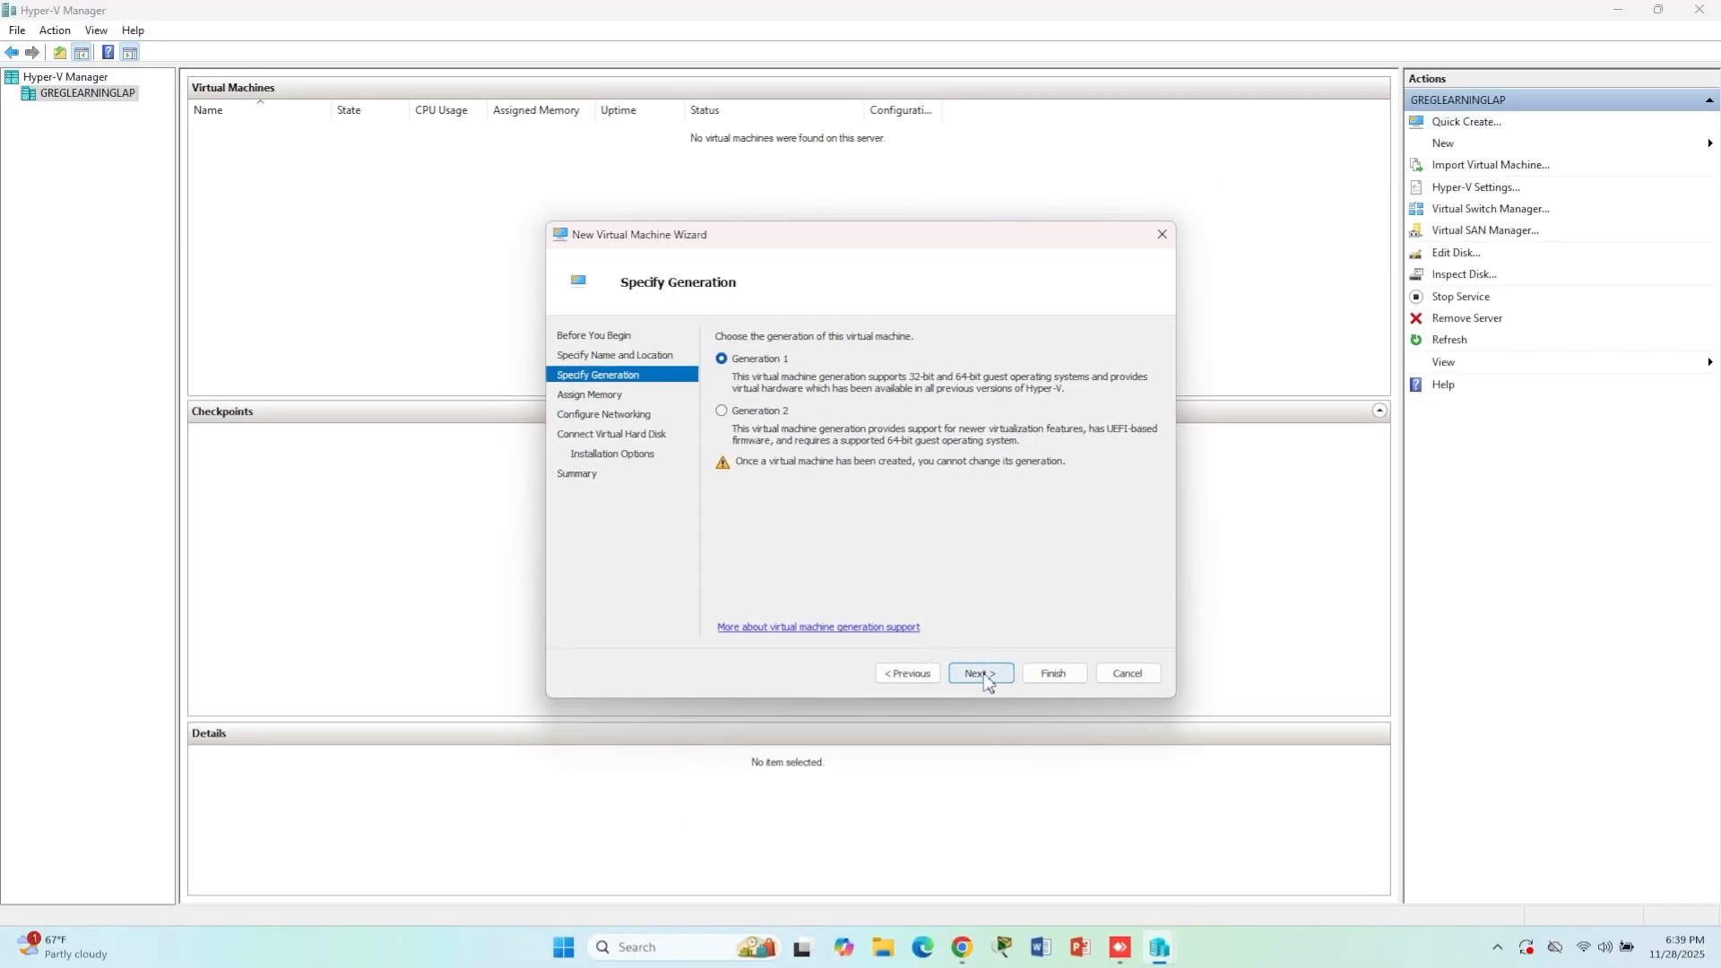
- Accept Generation 1 and the default startup memory with Dynamic Memory enabled for the virtual machine
left_click(982, 673)
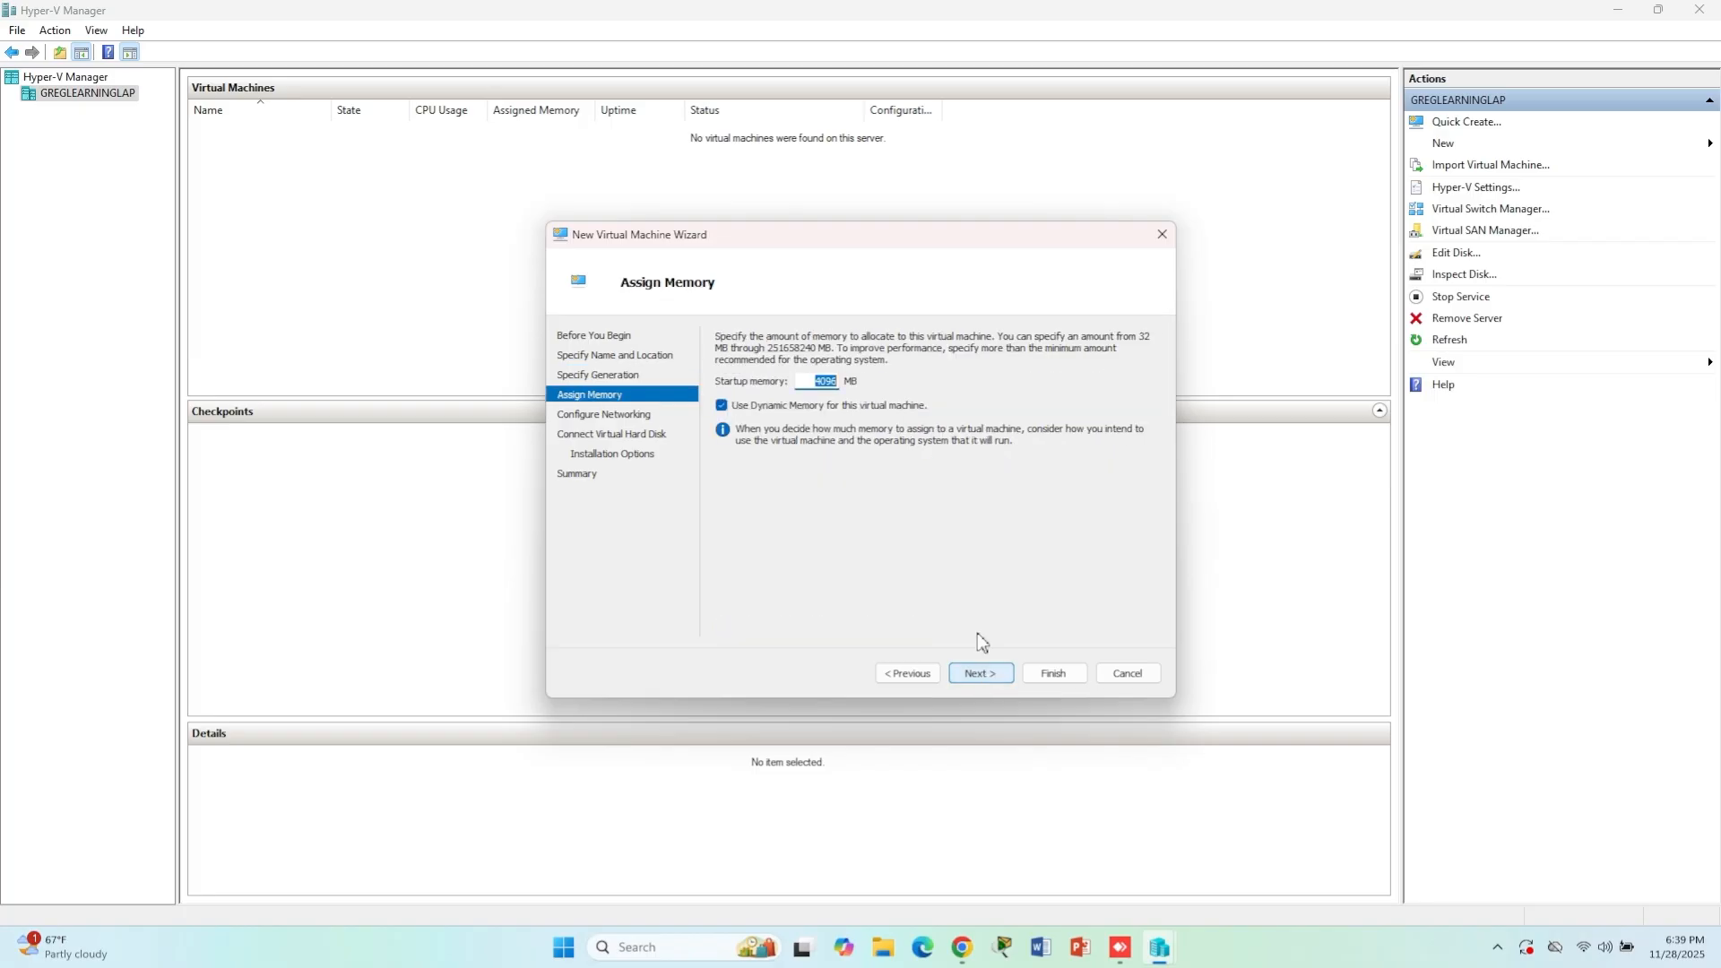
left_click(812, 382)
left_click(980, 679)
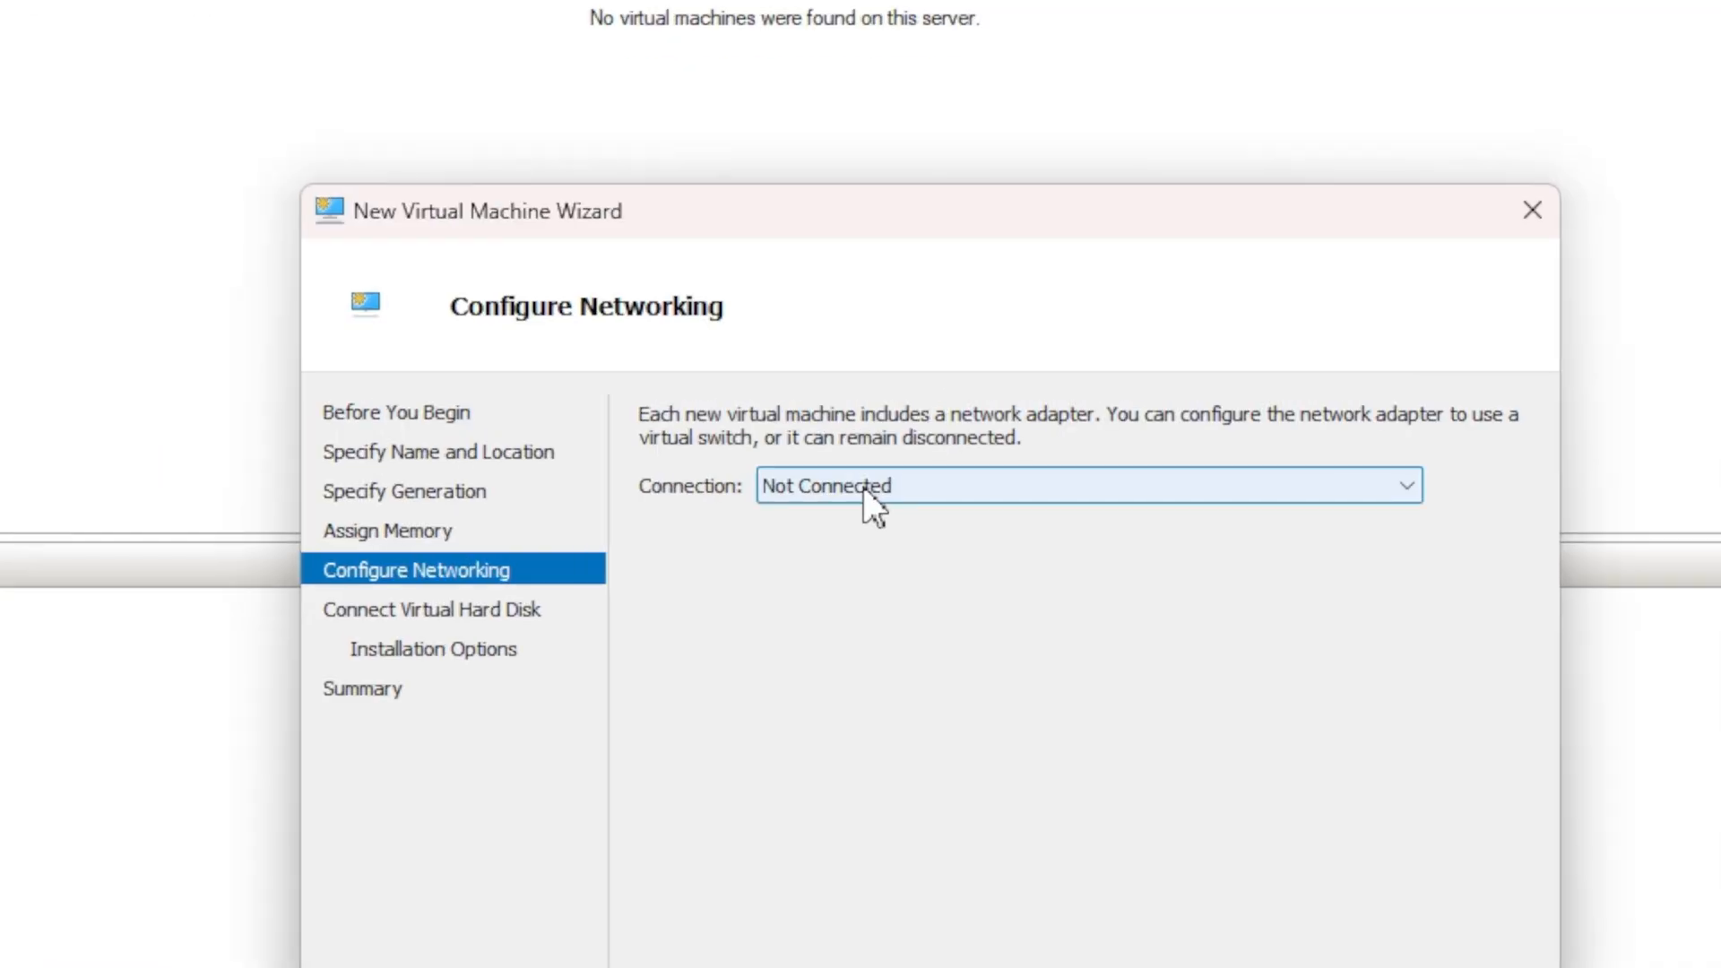
- Review the available network connections and leave the virtual machine's adapter set to Not Connected
left_click(863, 487)
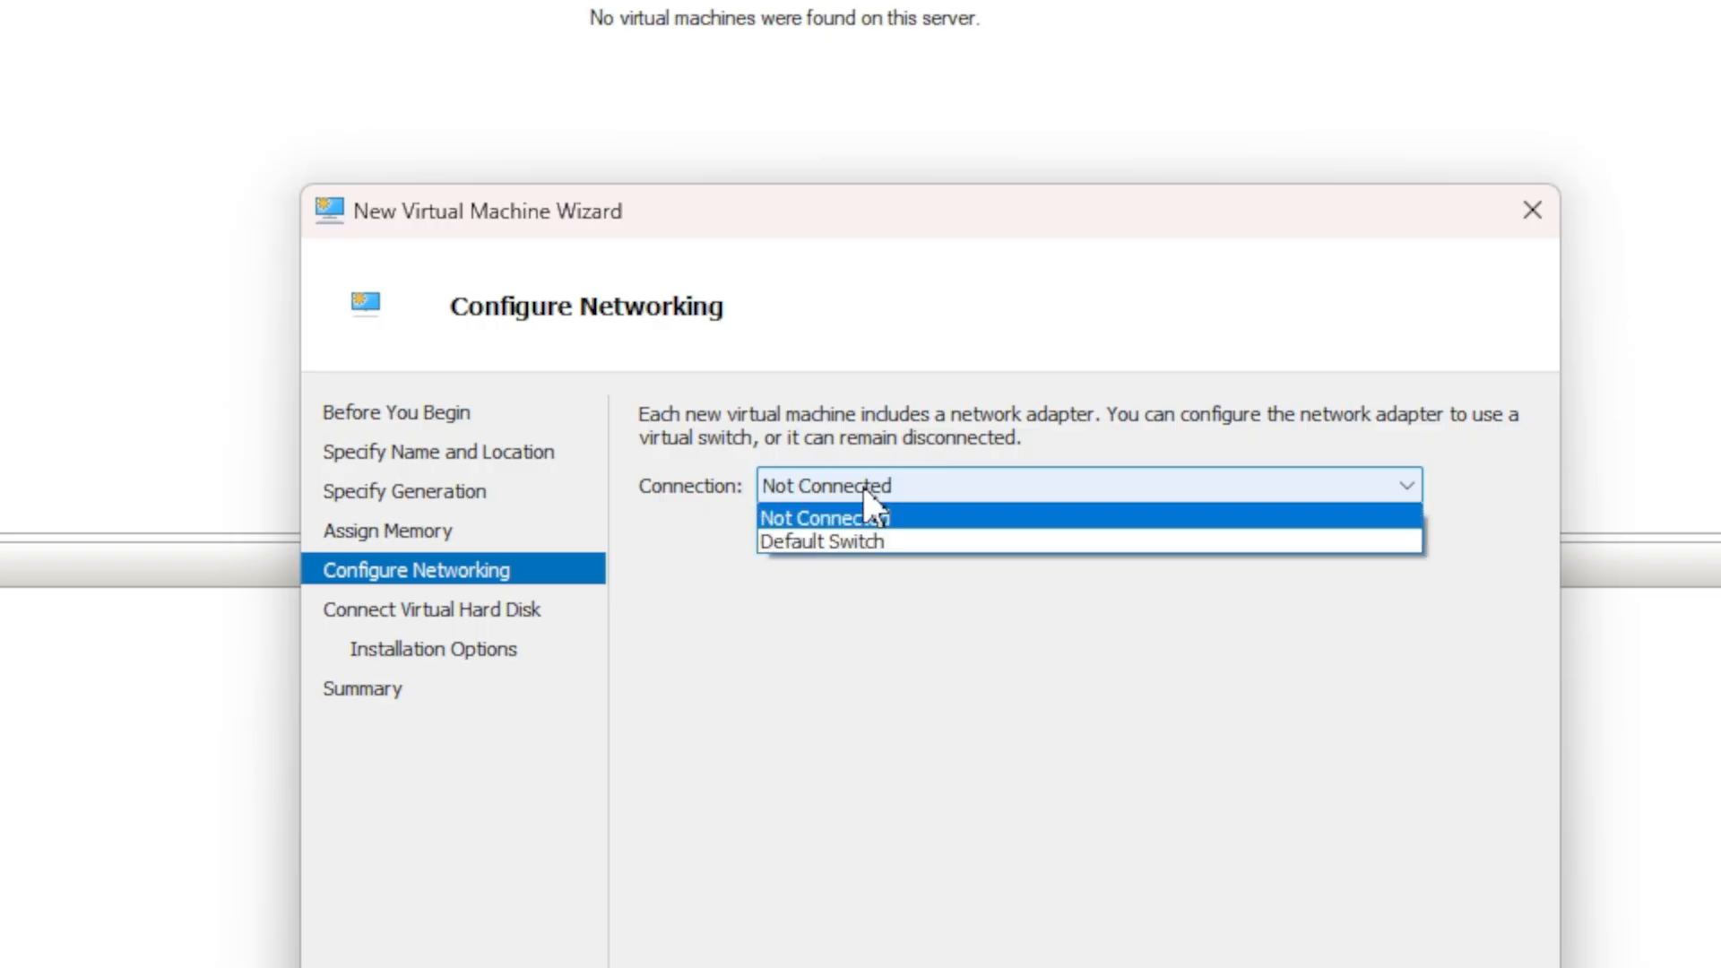
left_click(848, 542)
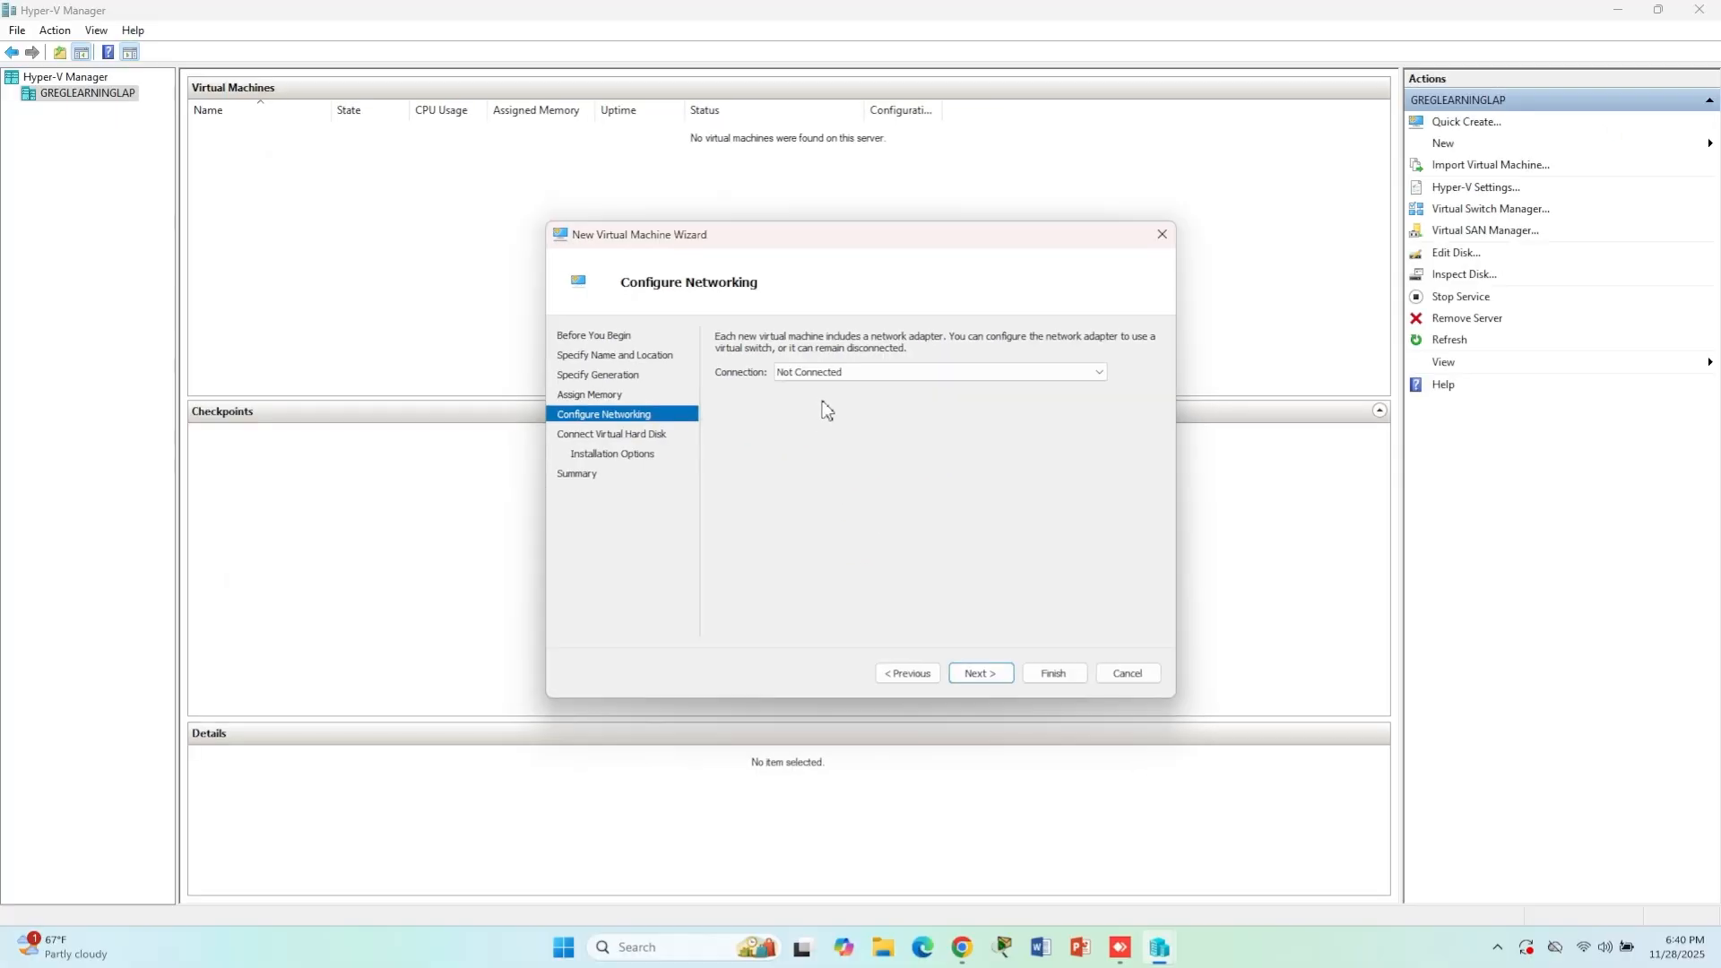
left_click(980, 674)
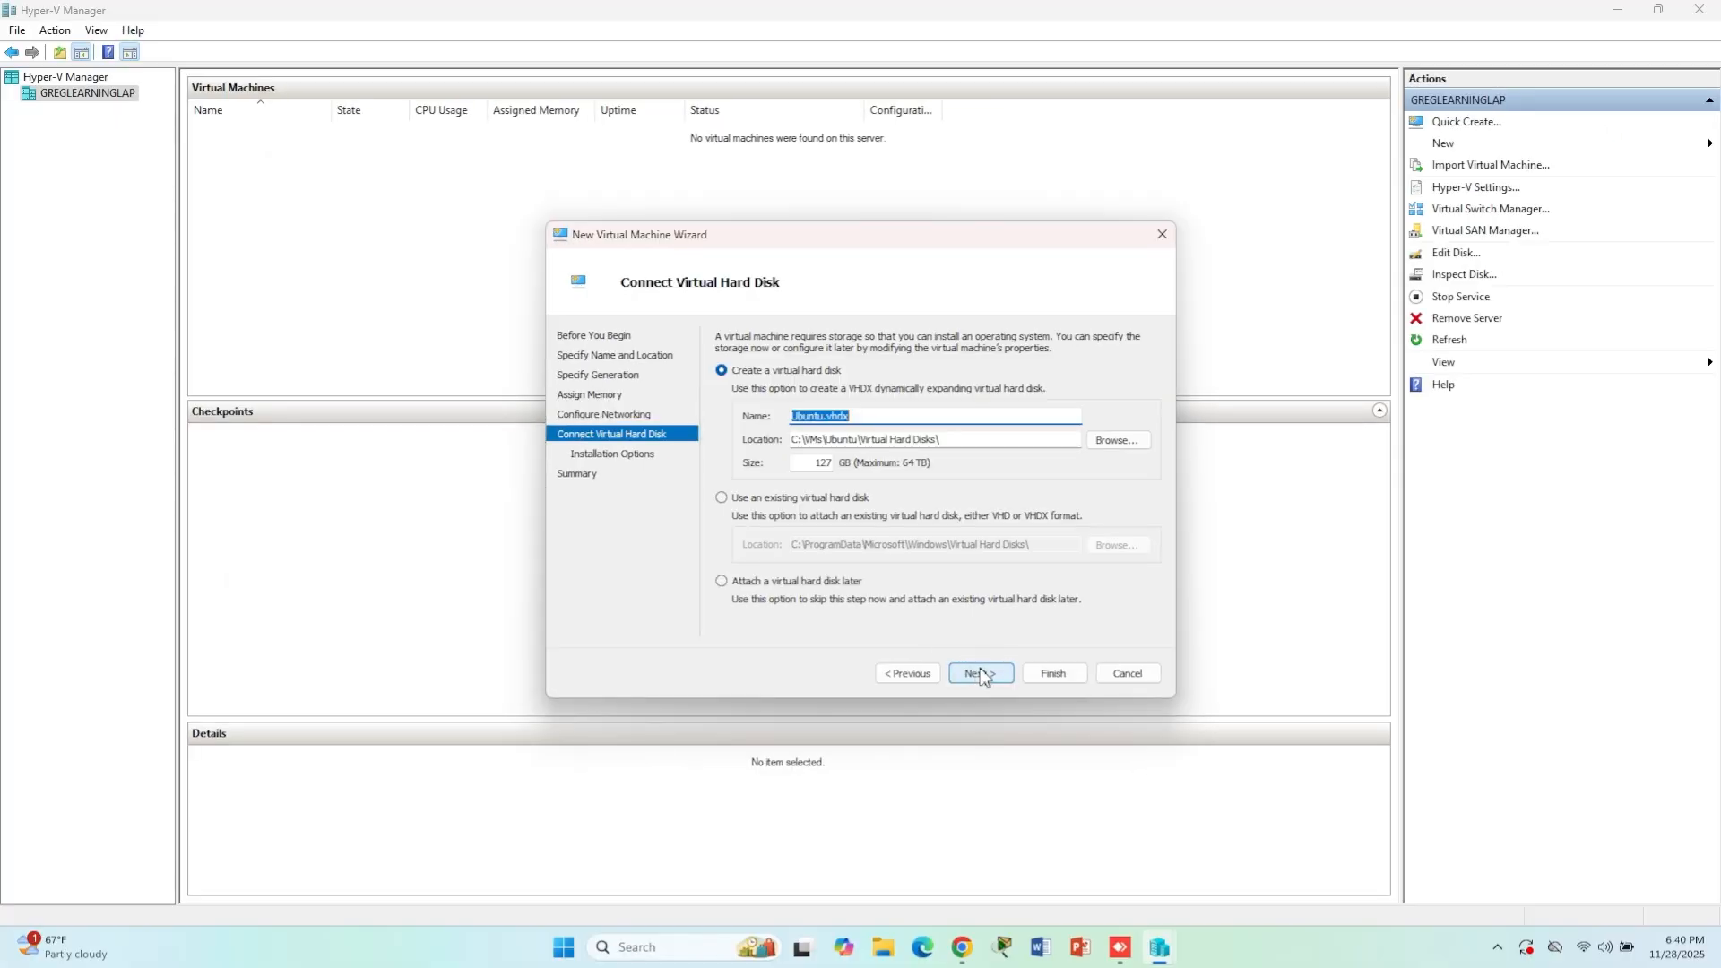
- Create the virtual hard disk Ubuntu.vhdx with a size of 50 GB
double_click(807, 462)
type("50")
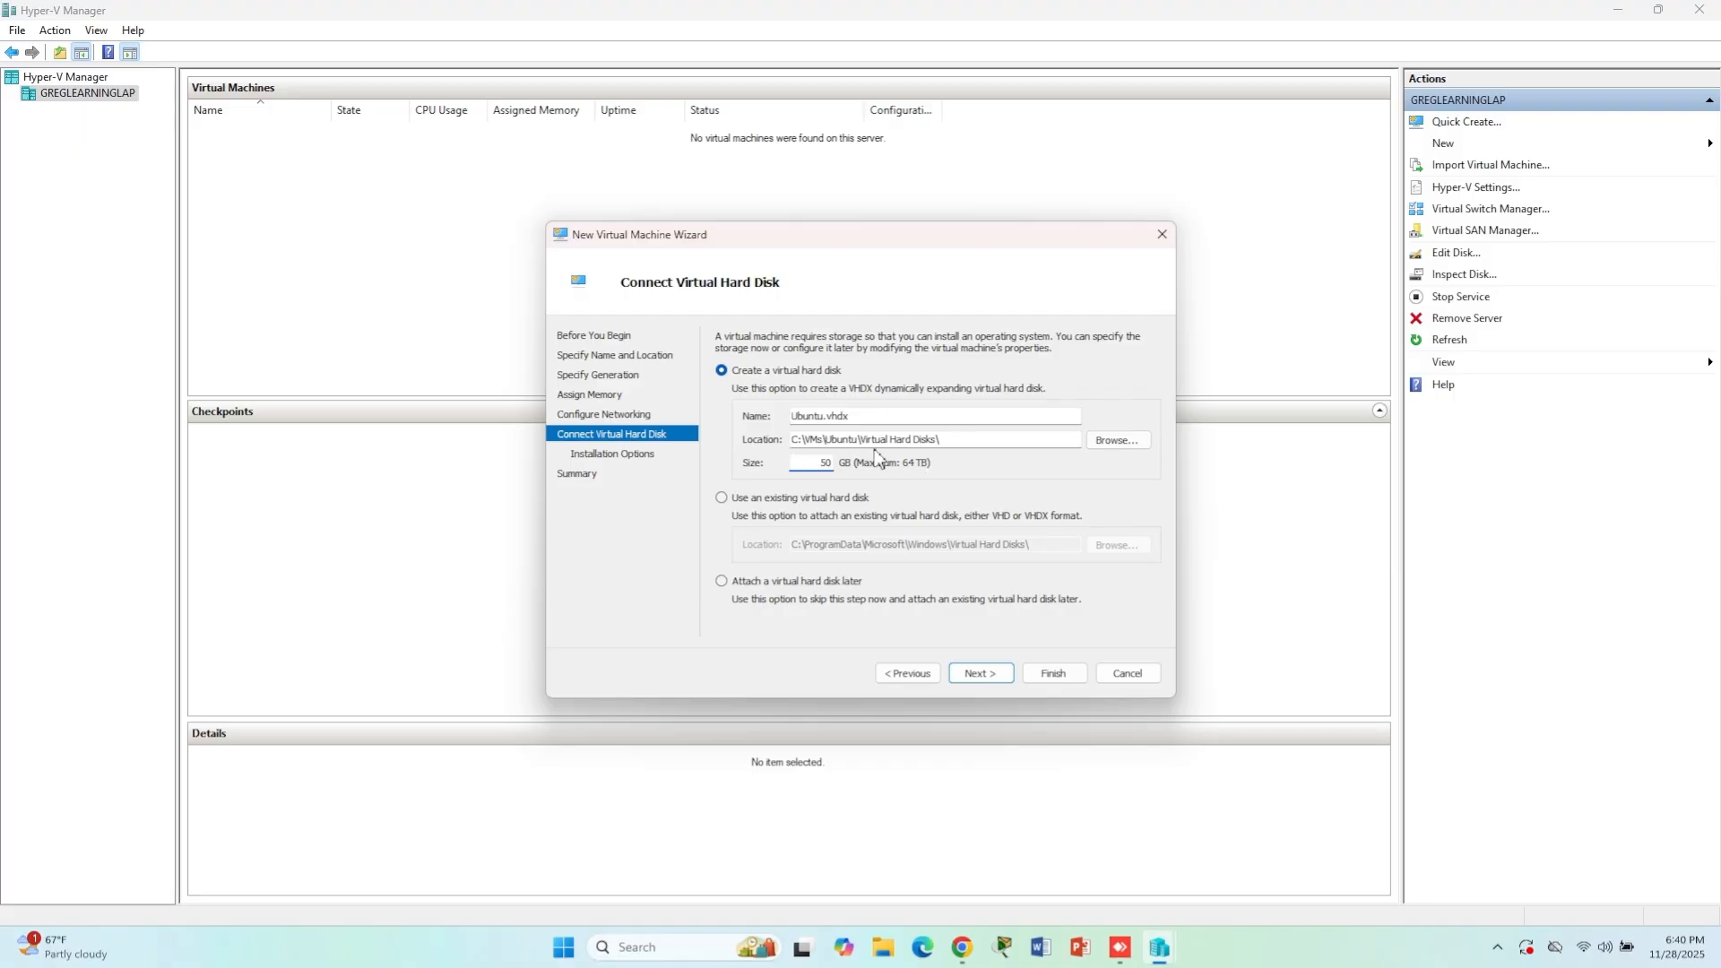
left_click(1006, 677)
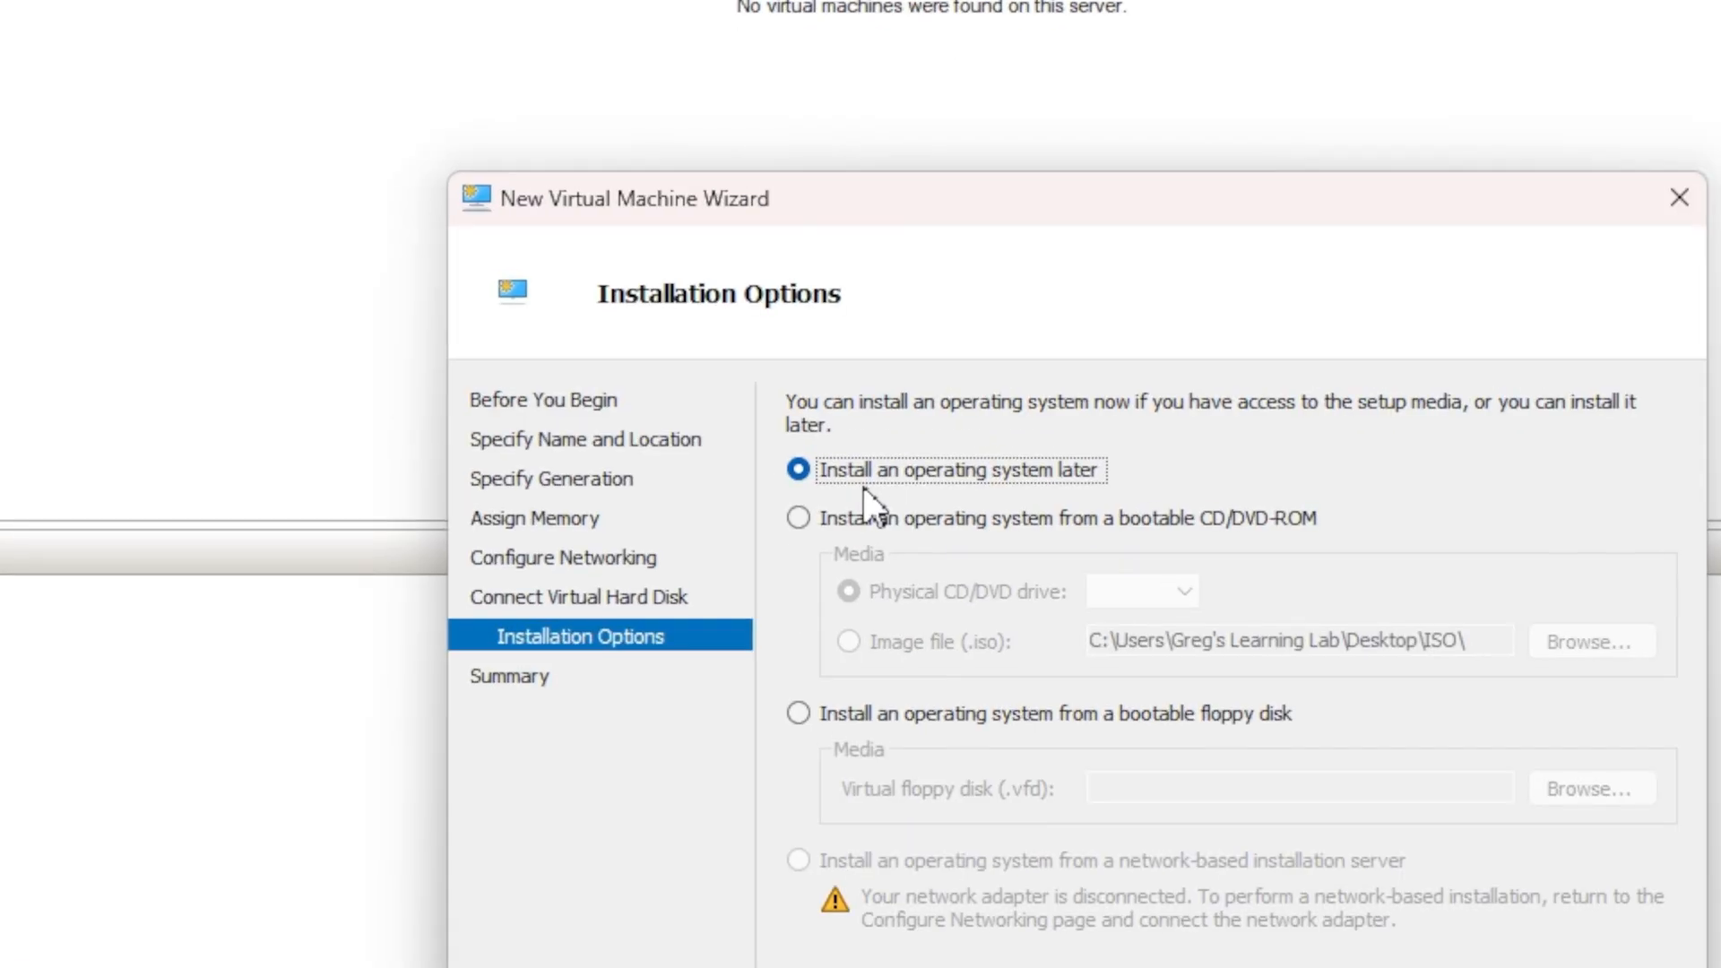
- Set the operating system to install from the ubuntu-24.04.3-desktop-amd64 image in the Desktop's ISO folder and finish creating the virtual machine
left_click(814, 519)
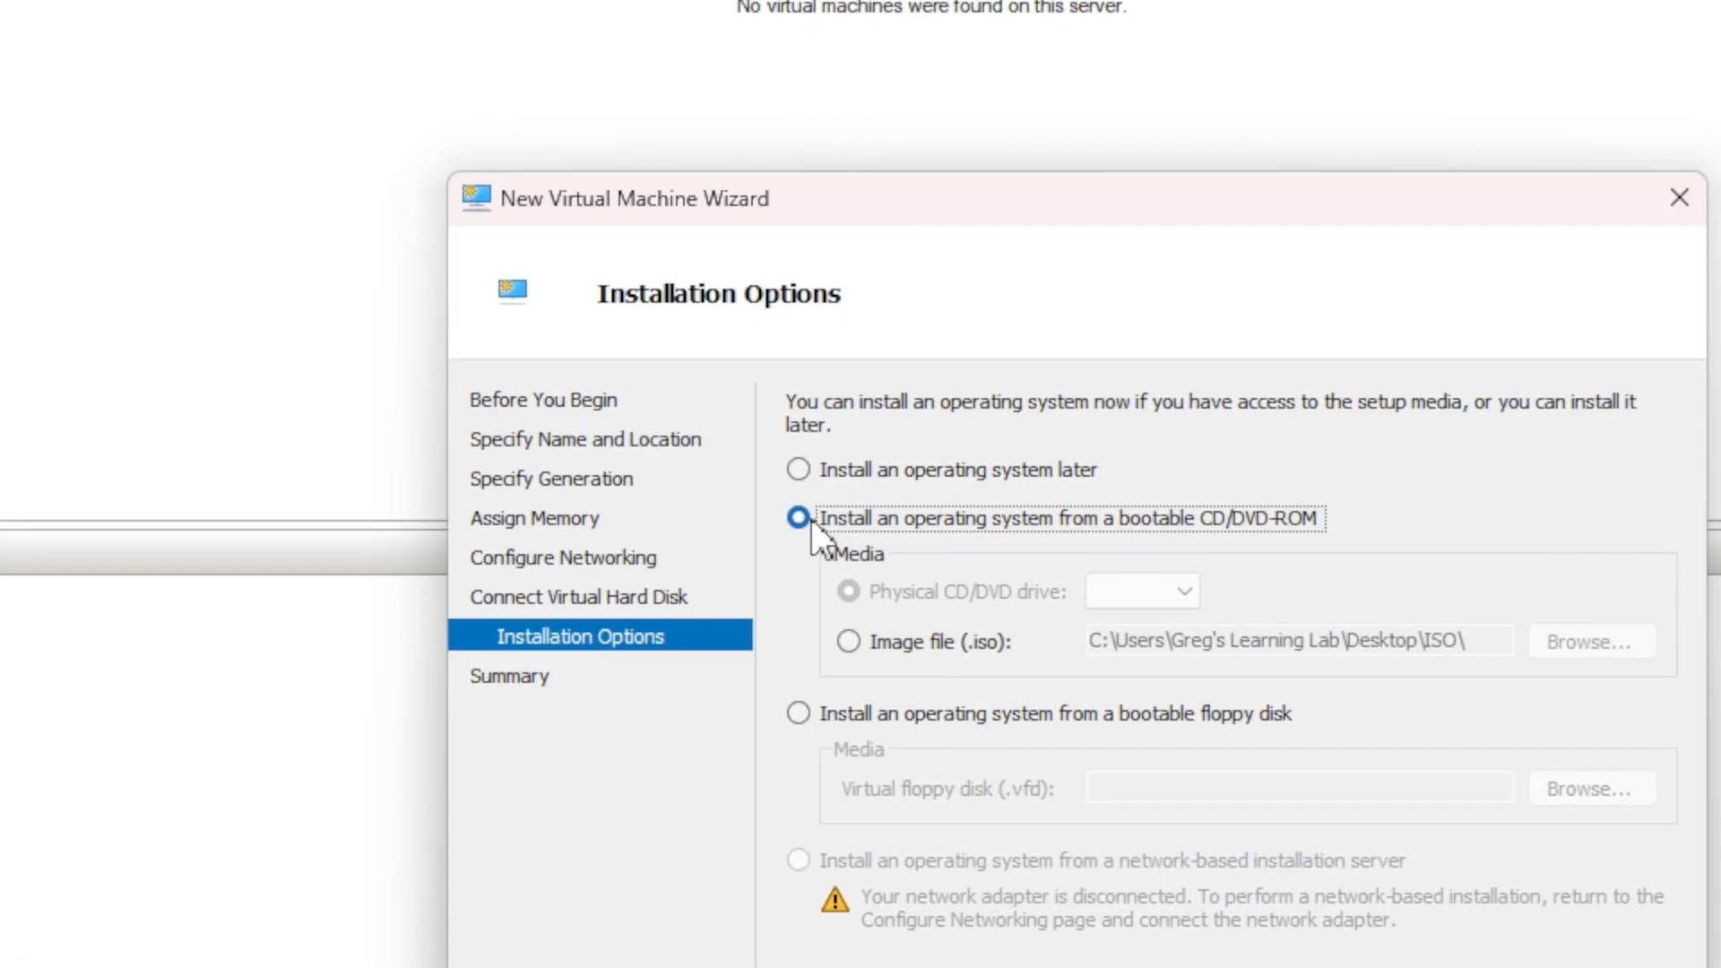
left_click(874, 640)
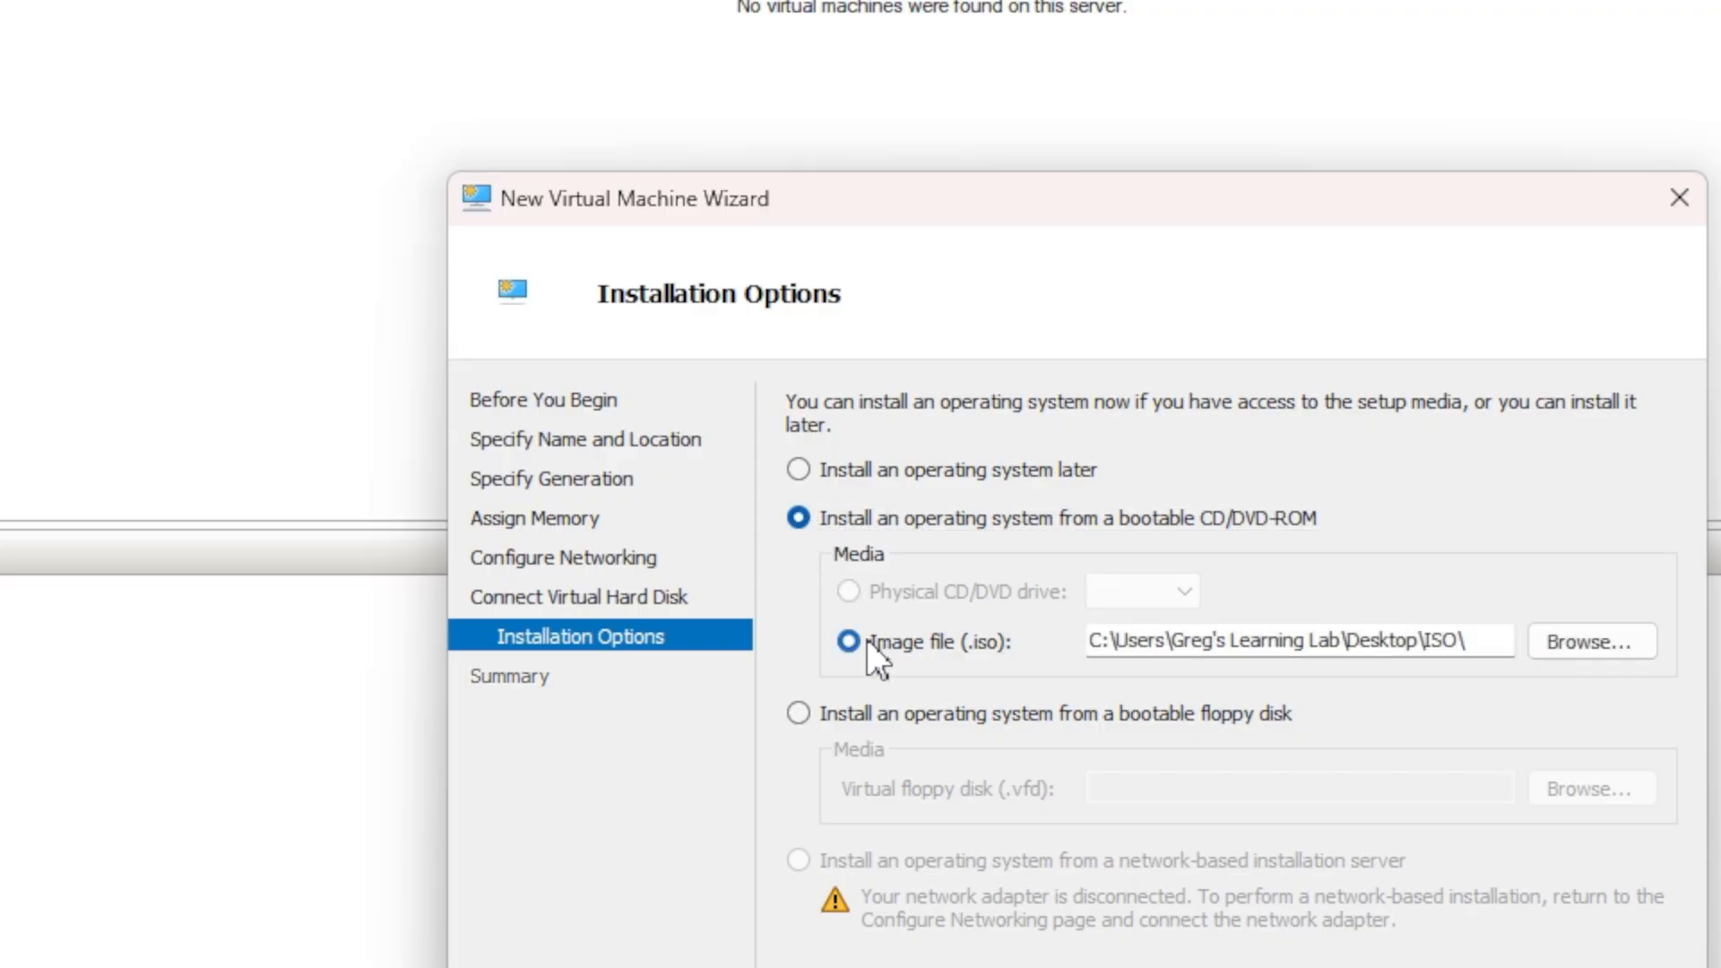
left_click(1578, 648)
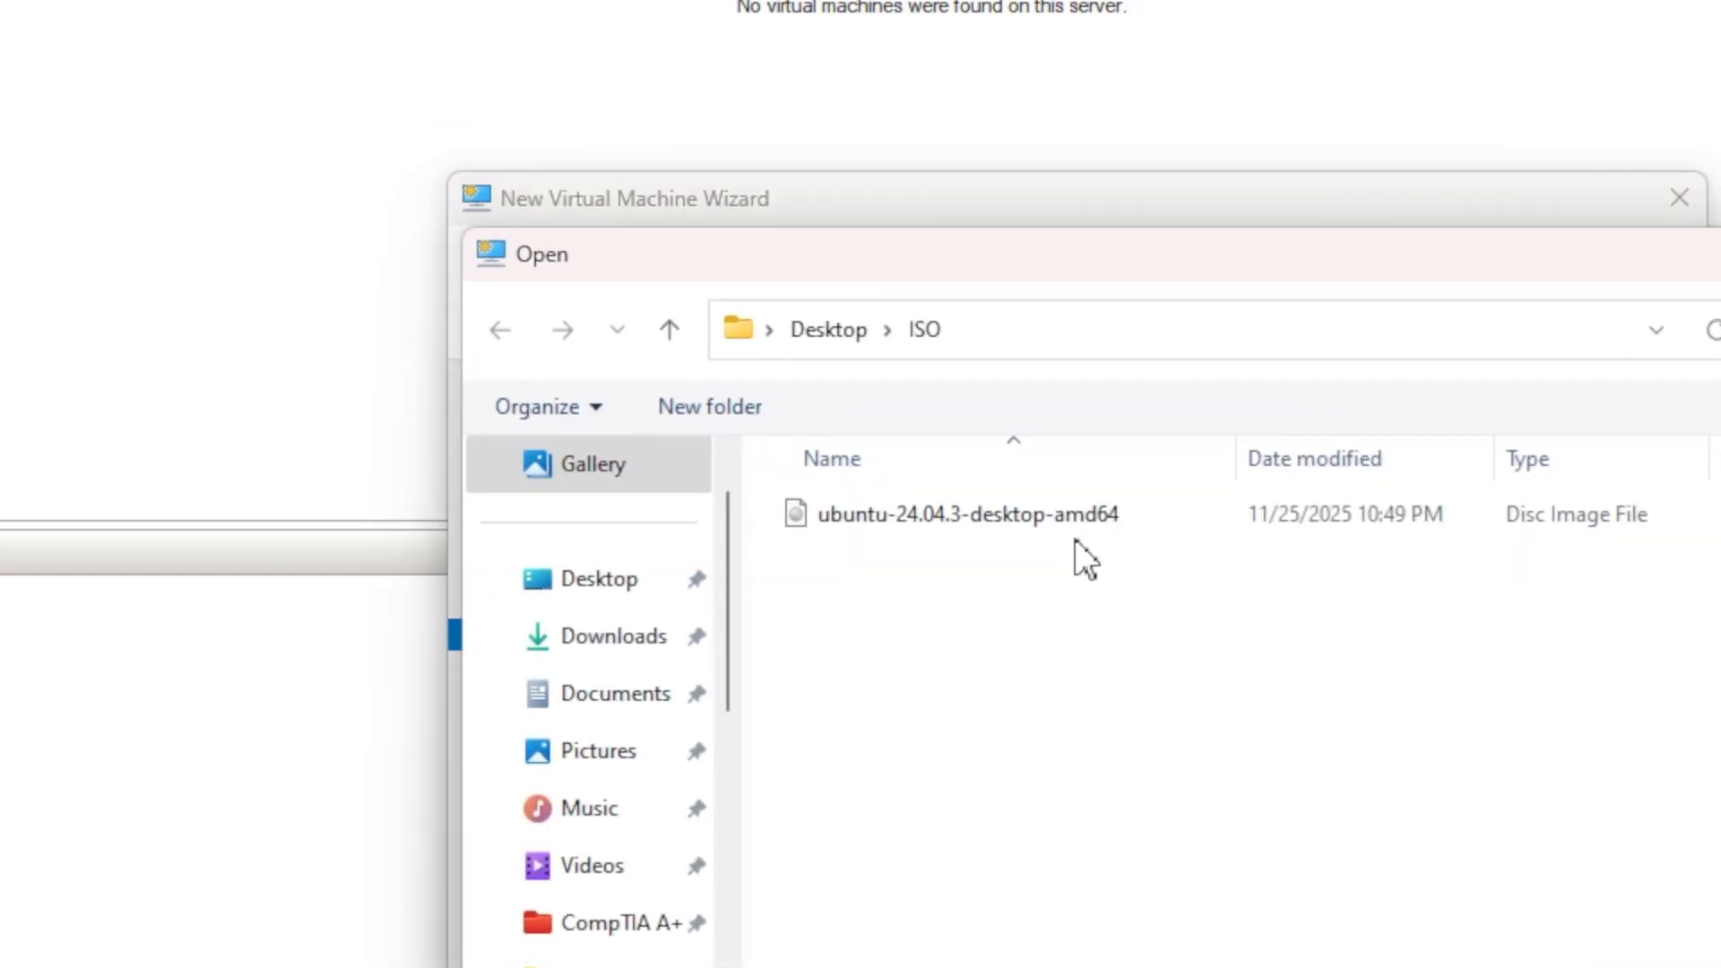
left_click(605, 588)
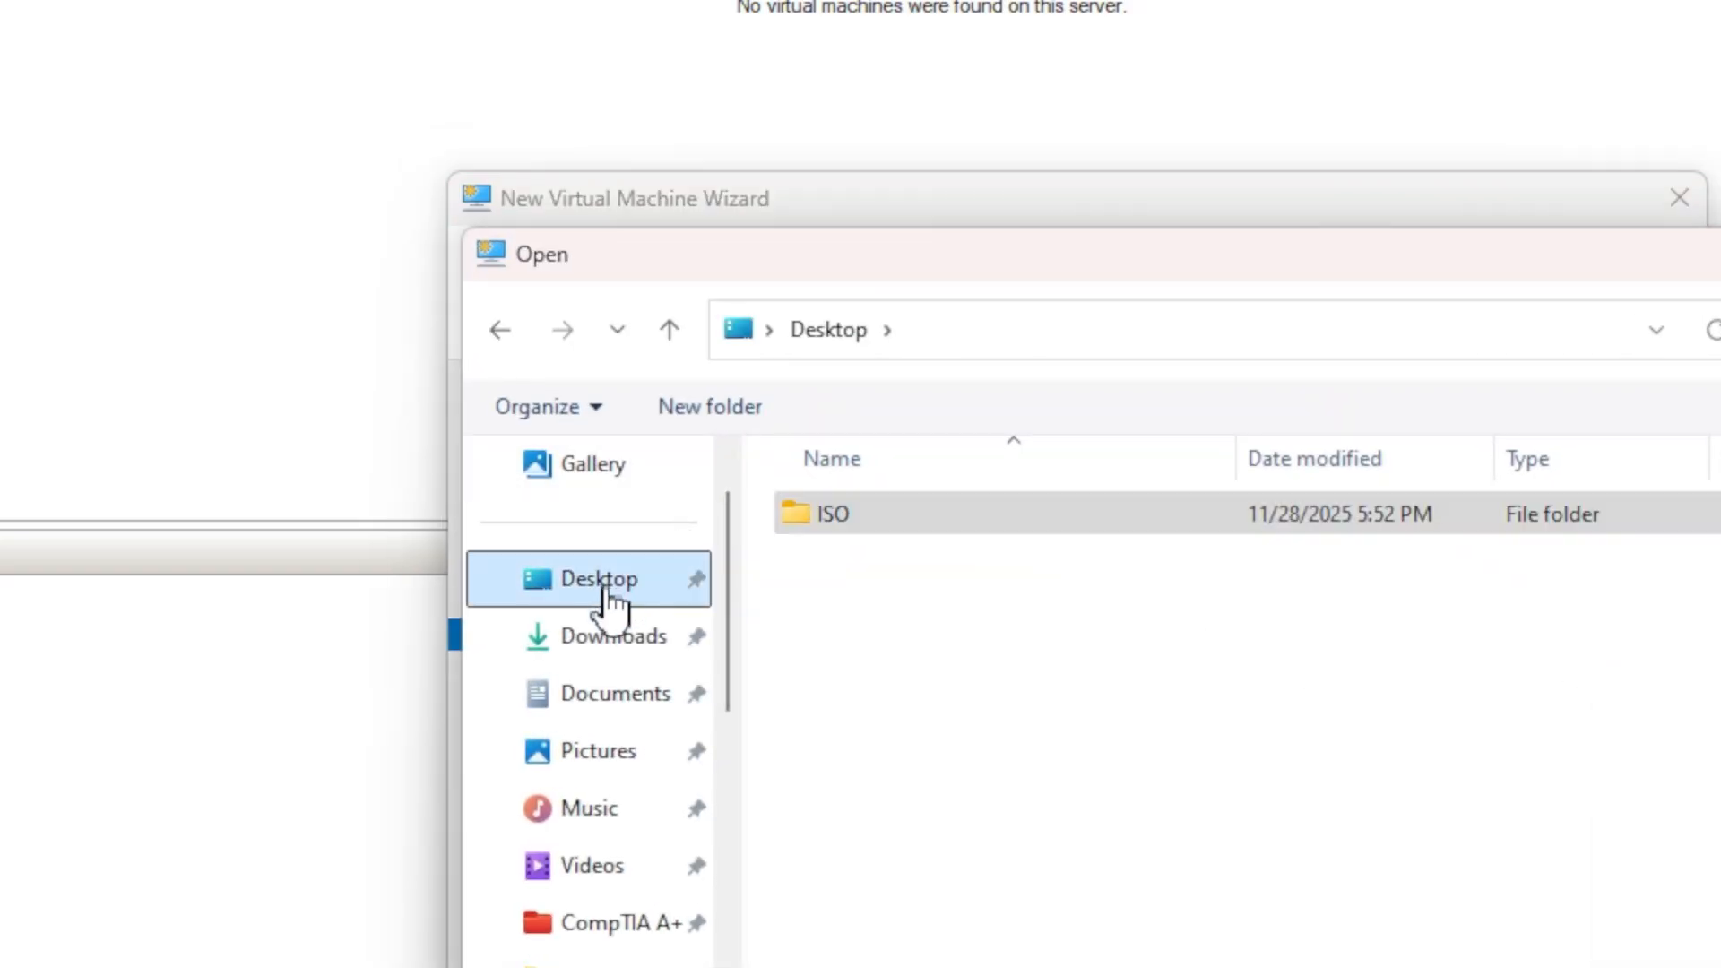
double_click(836, 517)
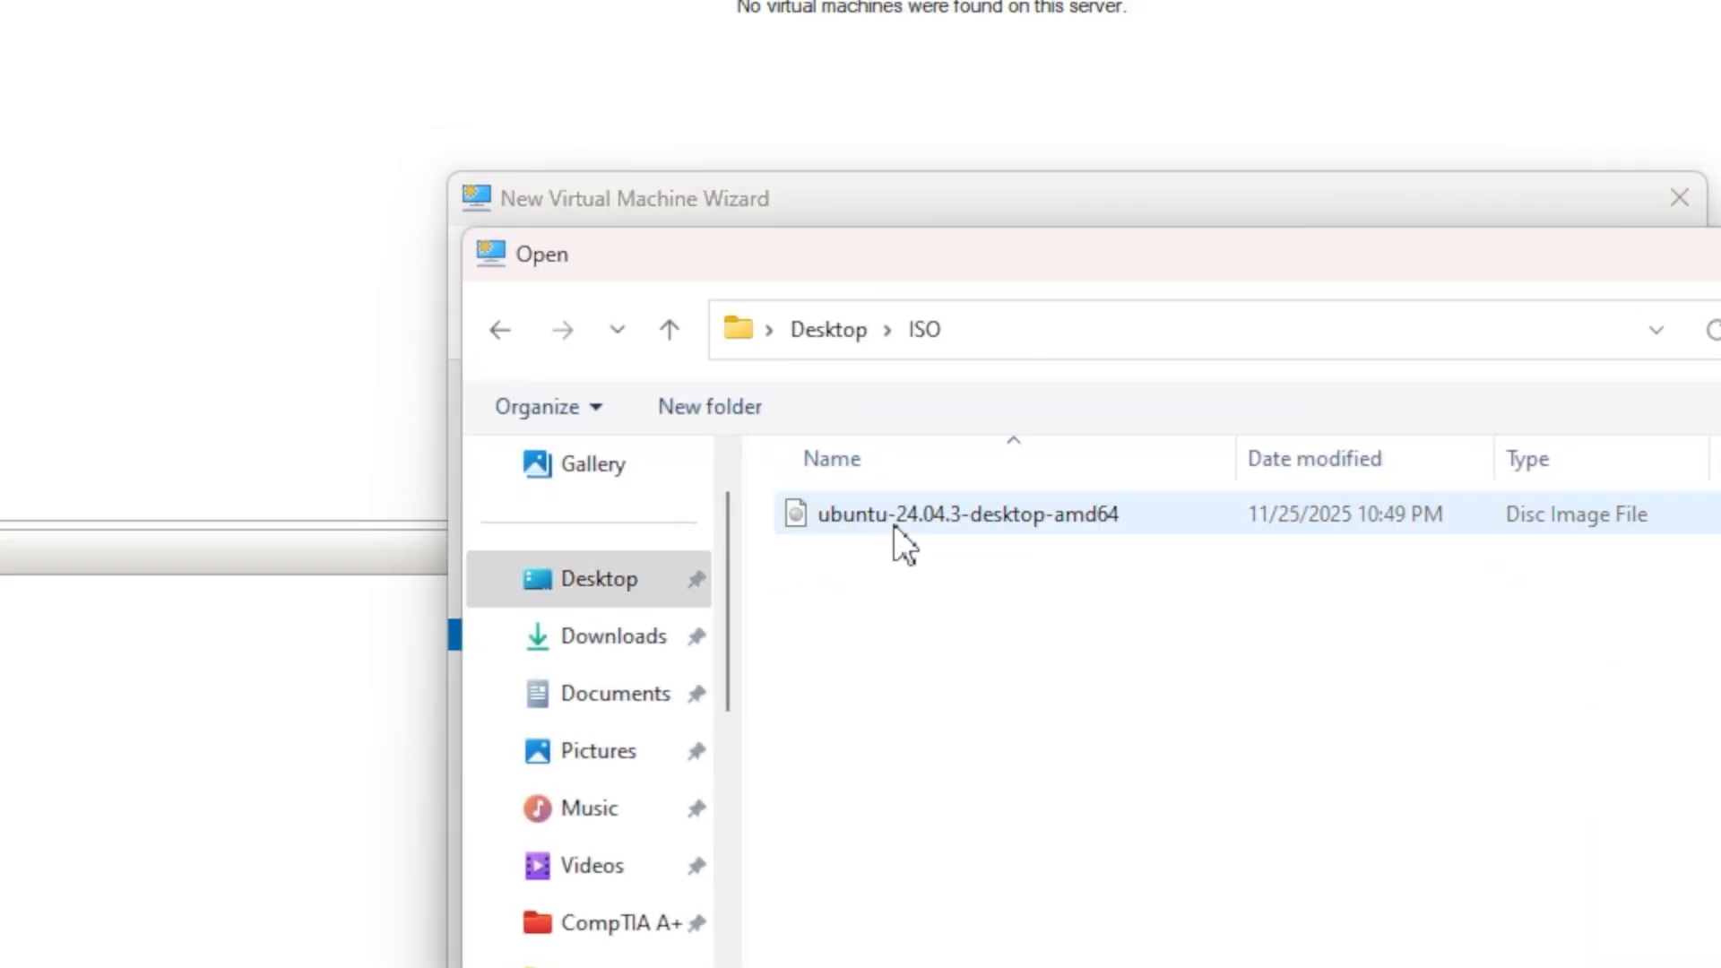
double_click(902, 513)
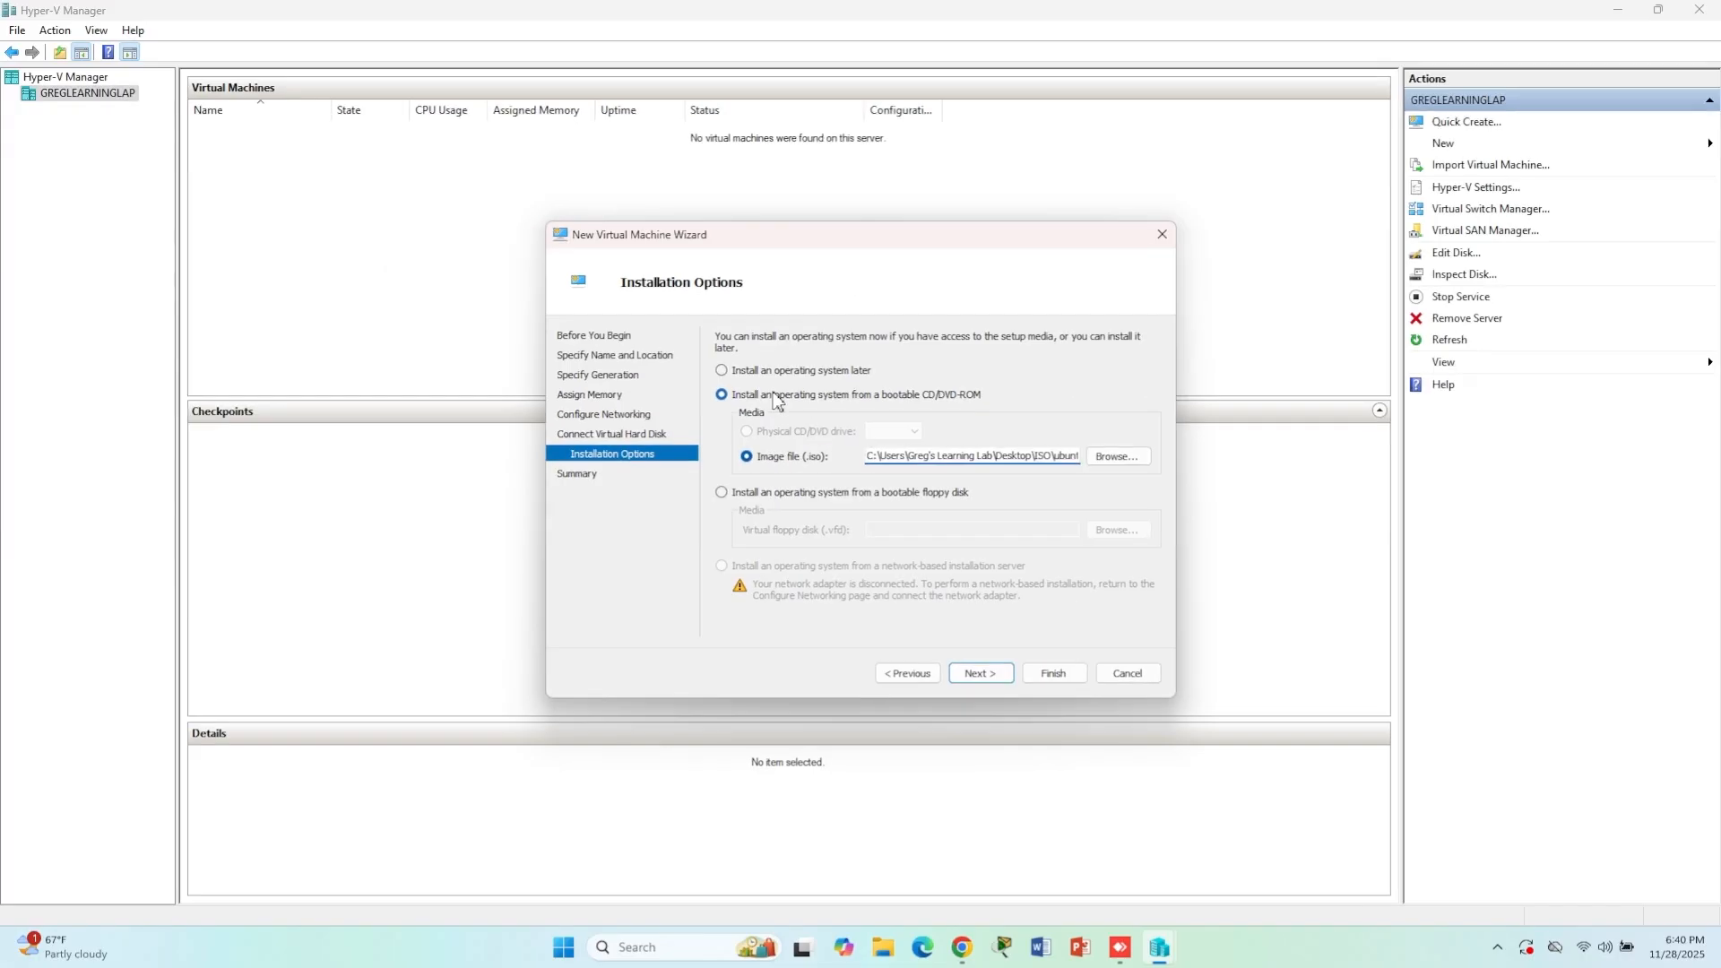
left_click(981, 673)
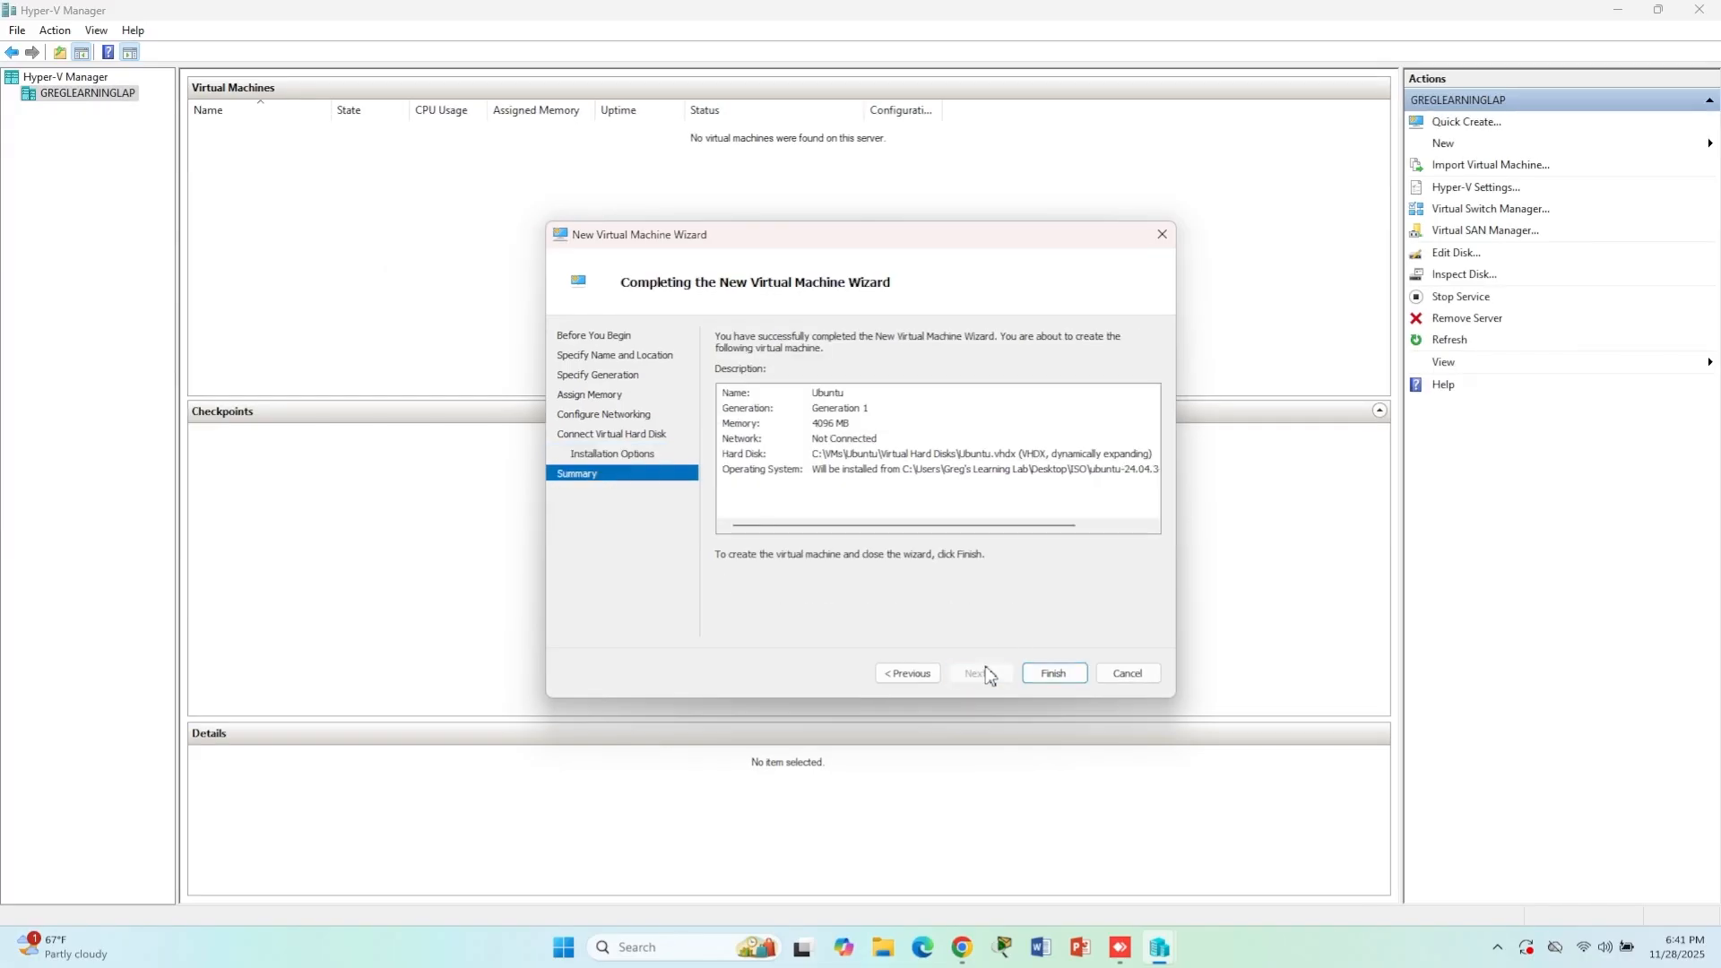
left_click(1057, 673)
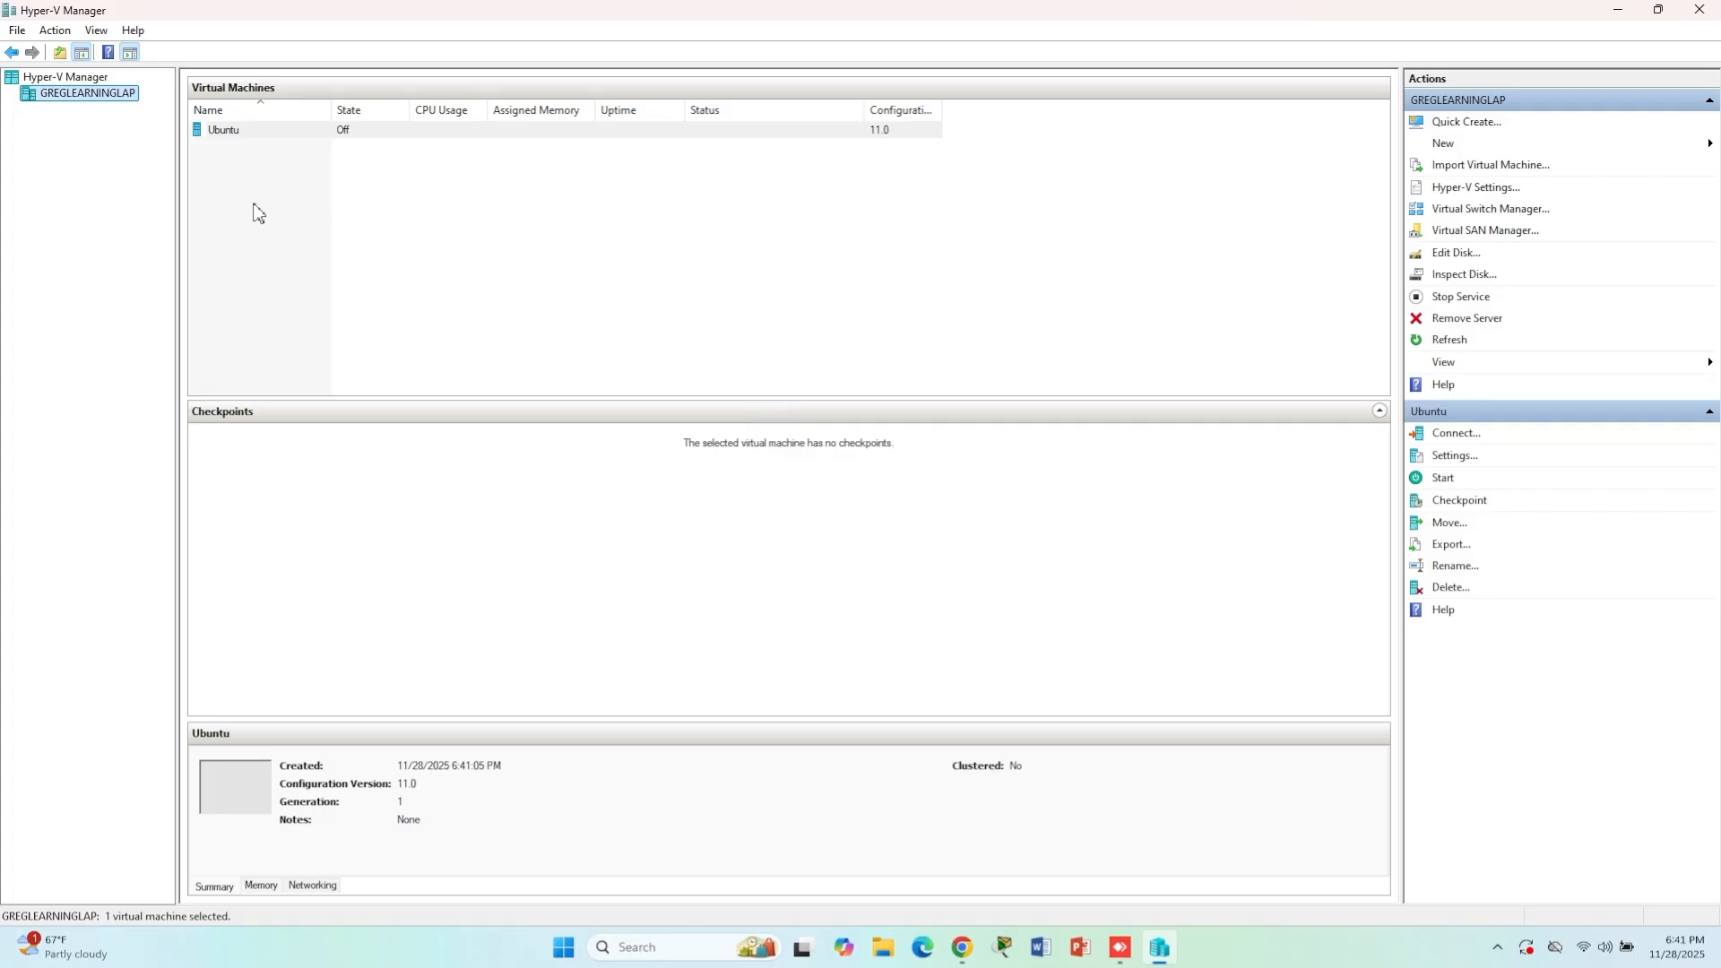
- Open a connection to the Ubuntu virtual machine on the local Hyper-V server
key("Up")
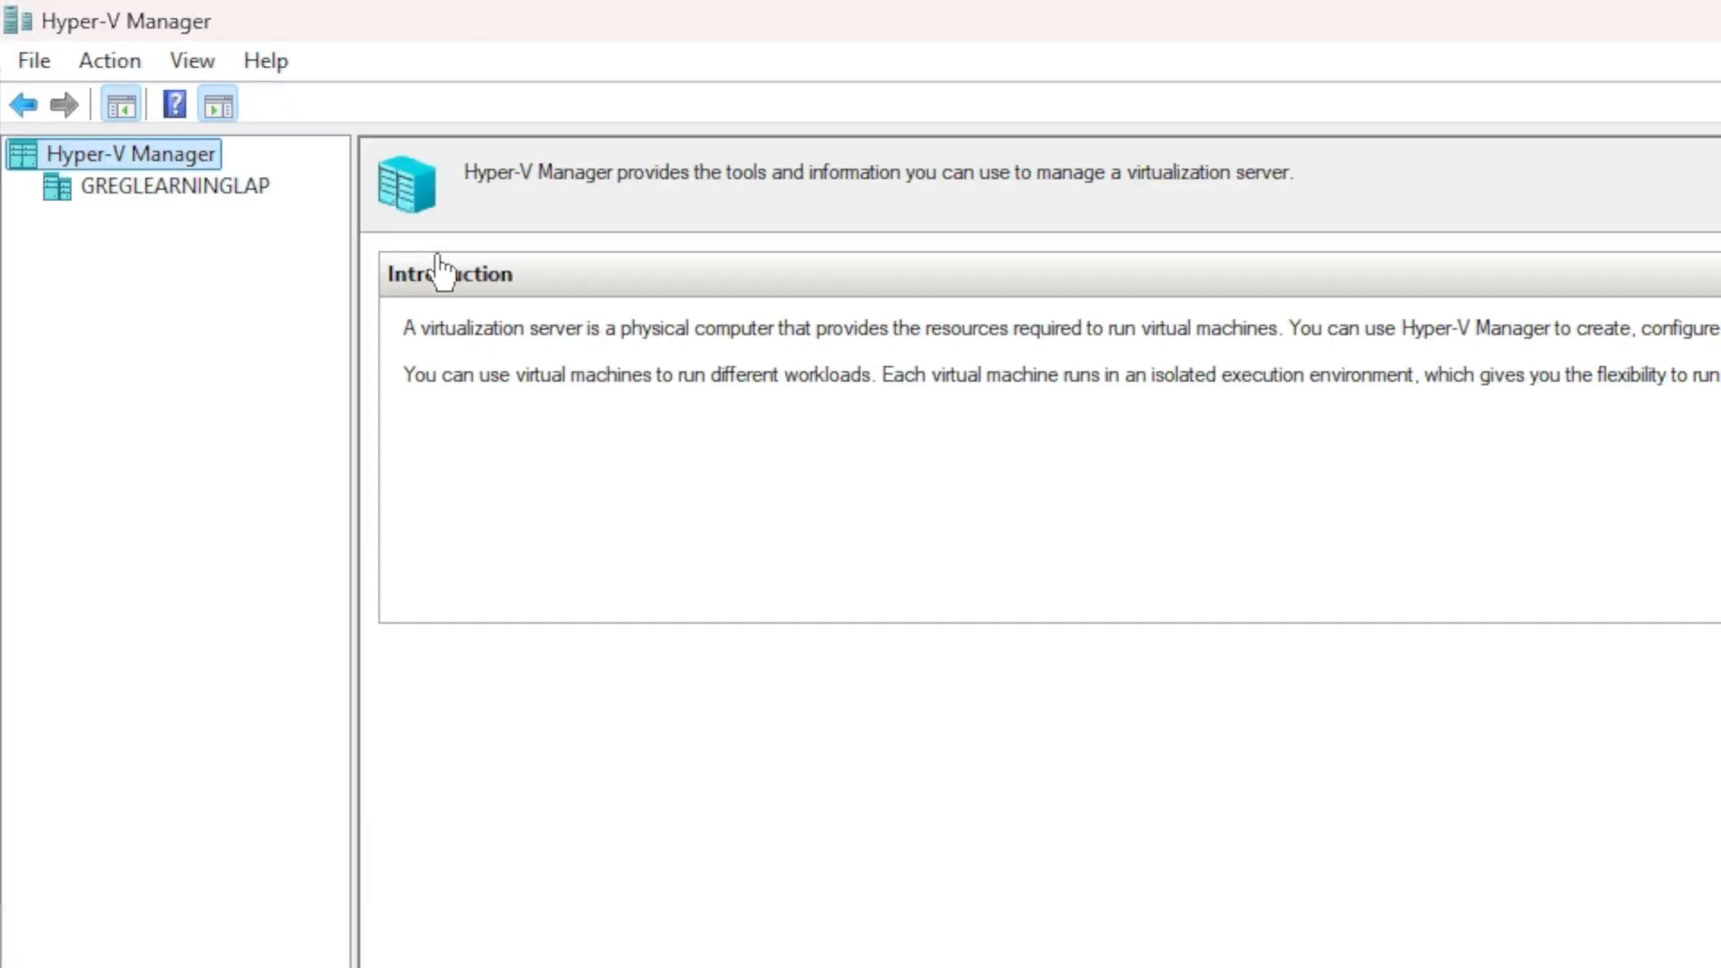
left_click(199, 198)
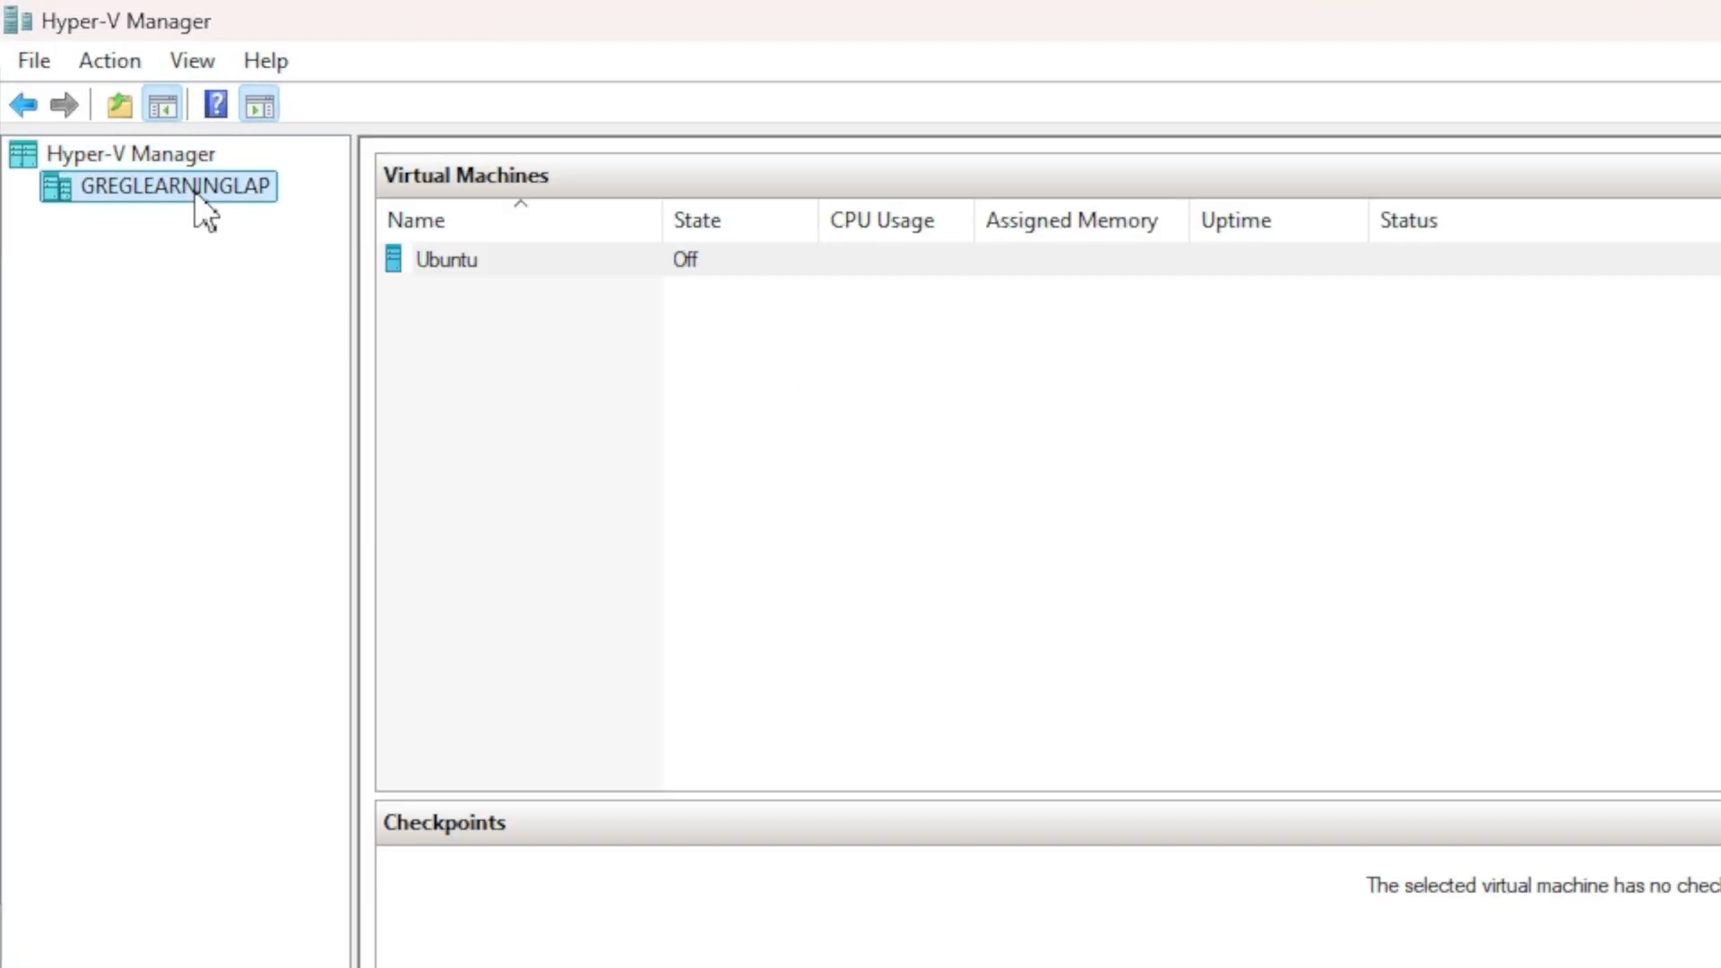
right_click(471, 260)
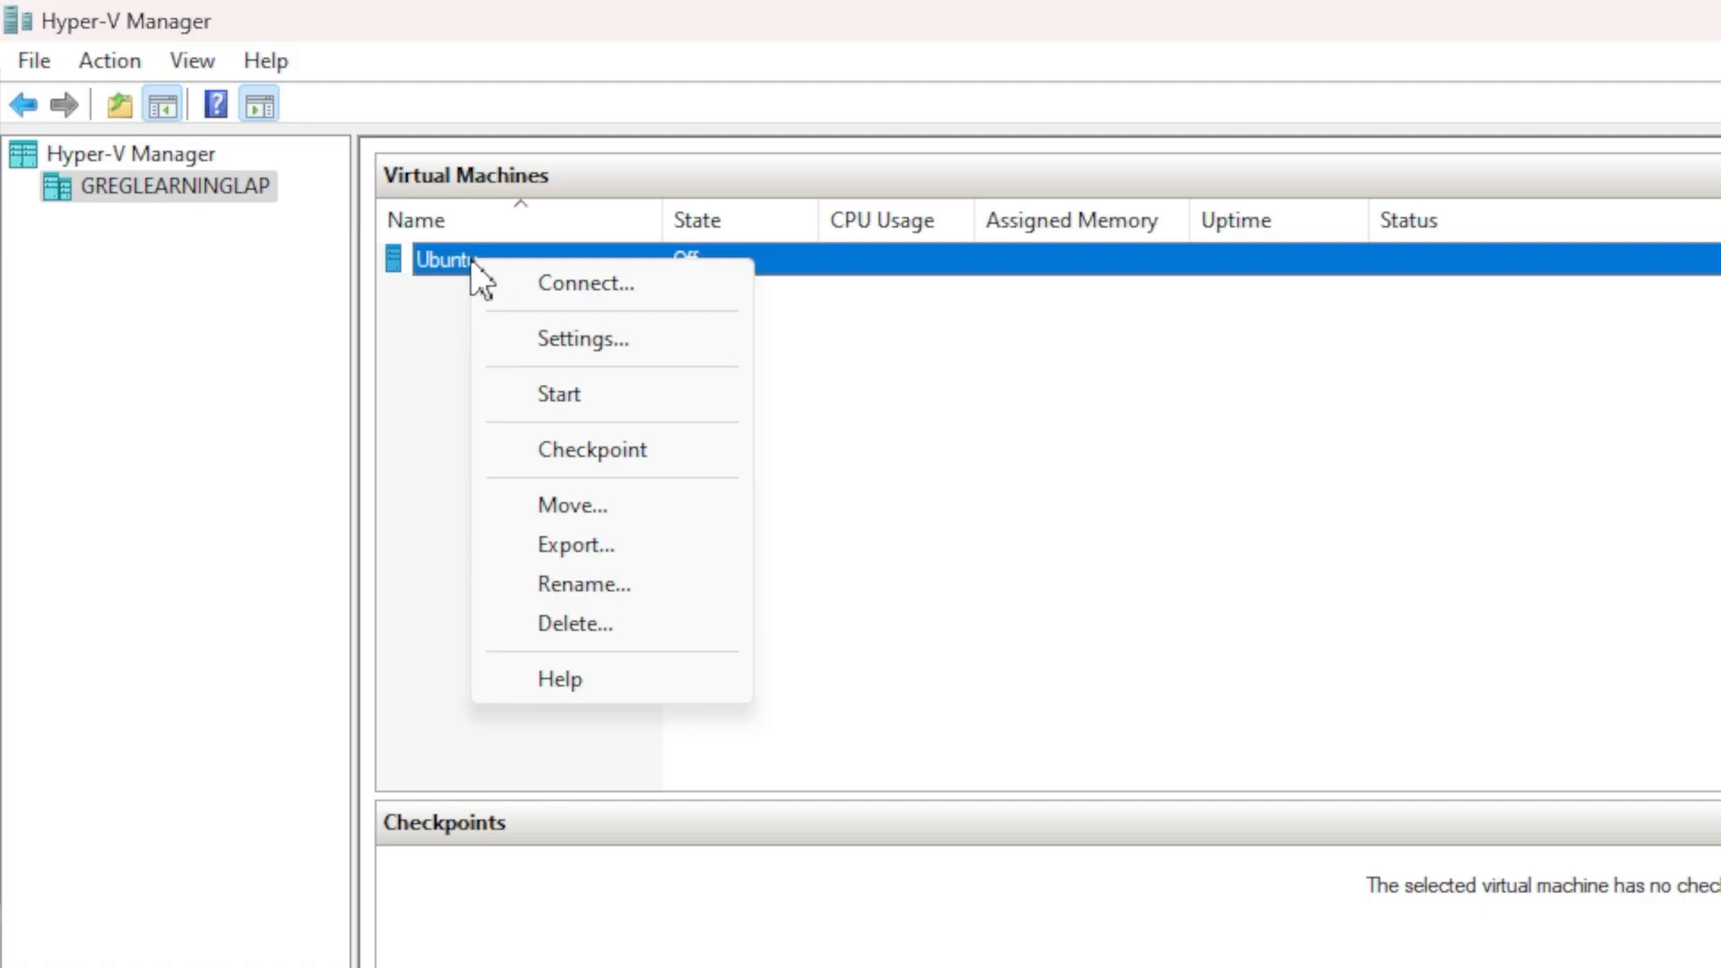
left_click(552, 282)
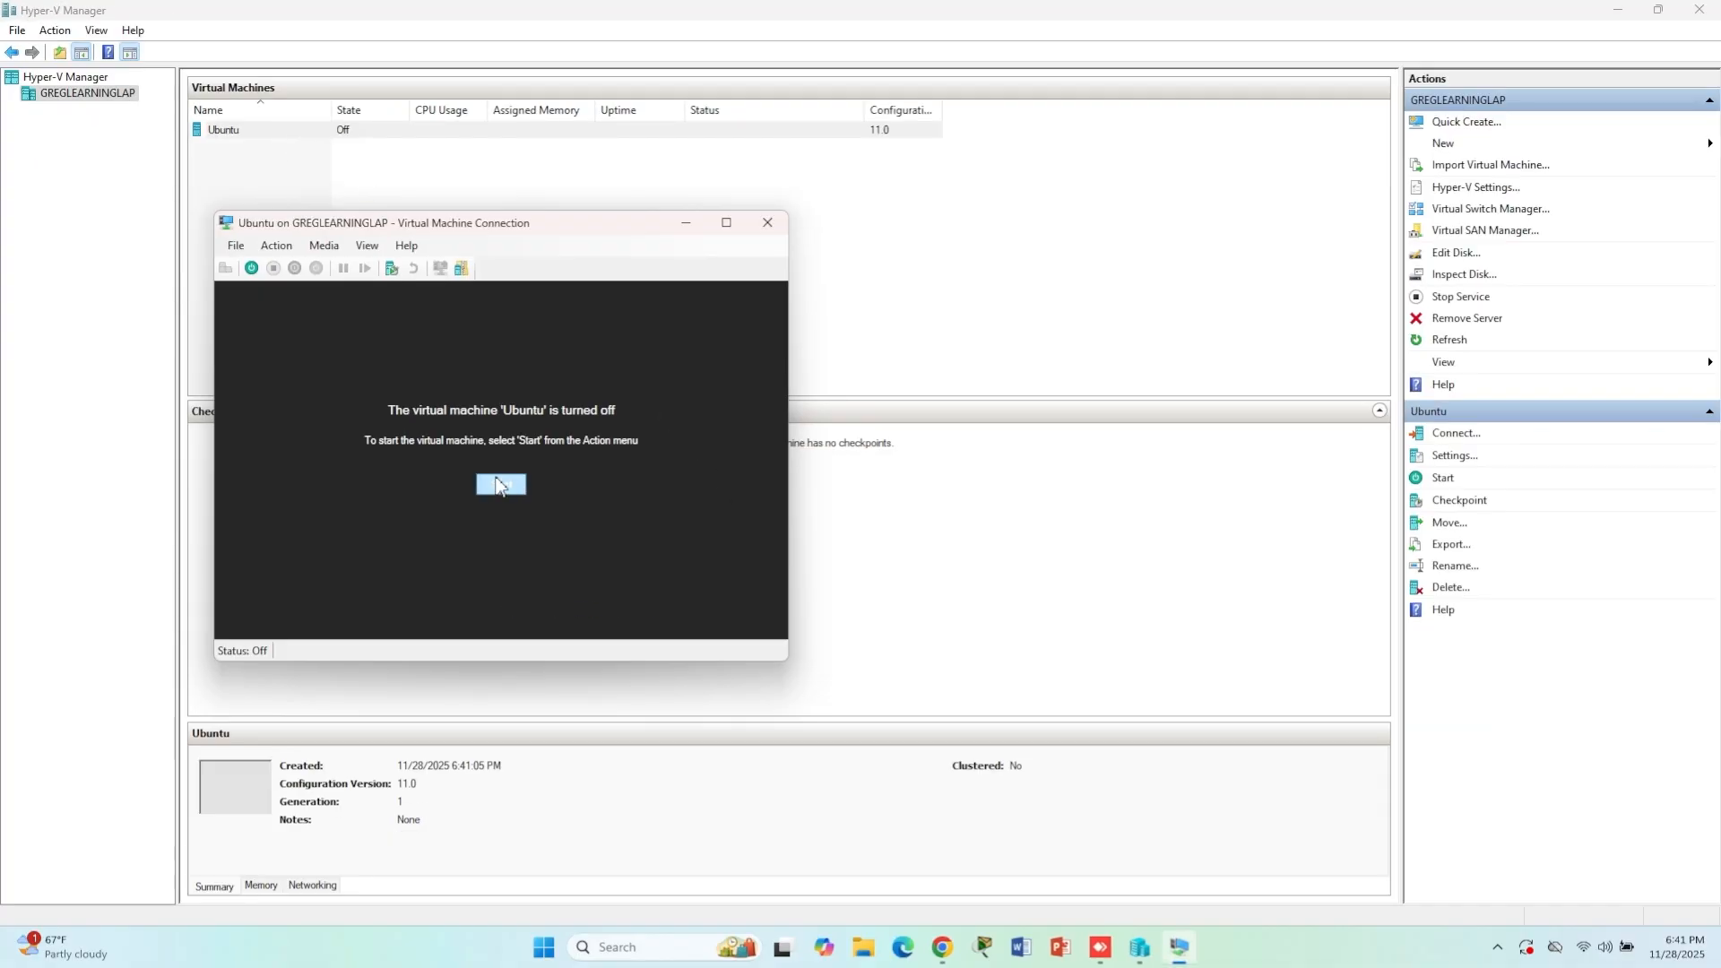
- Start the virtual machine, show it full screen and boot the Try or Install Ubuntu entry
left_click(500, 485)
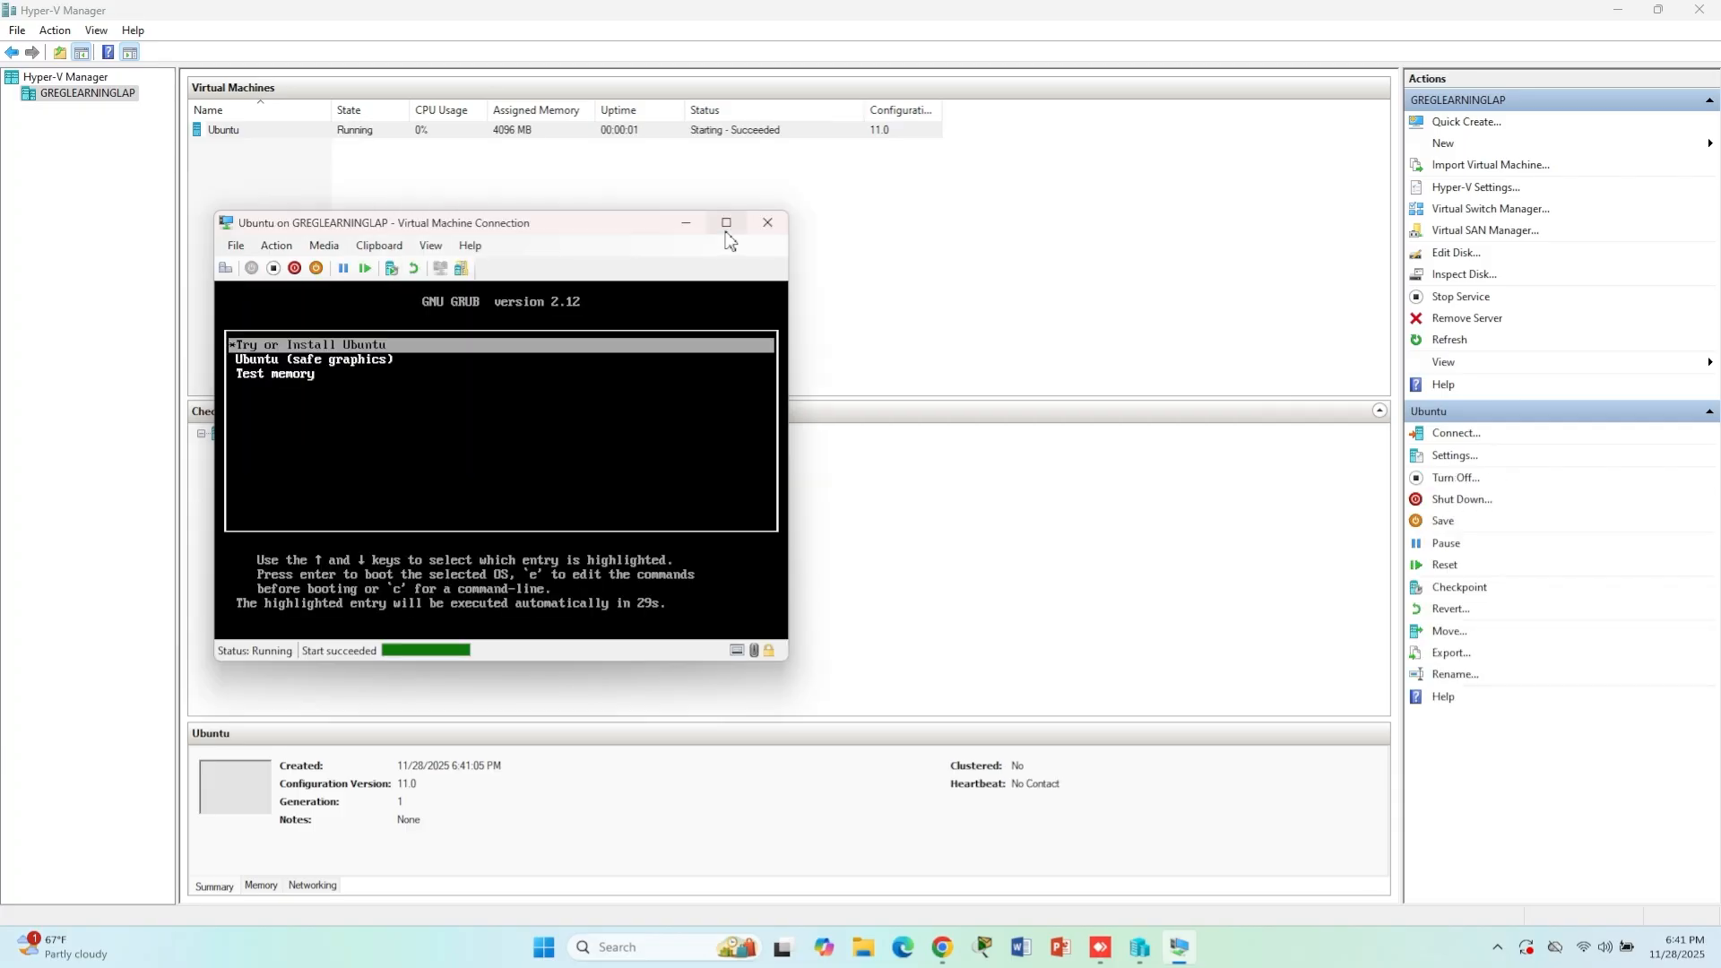
left_click(728, 223)
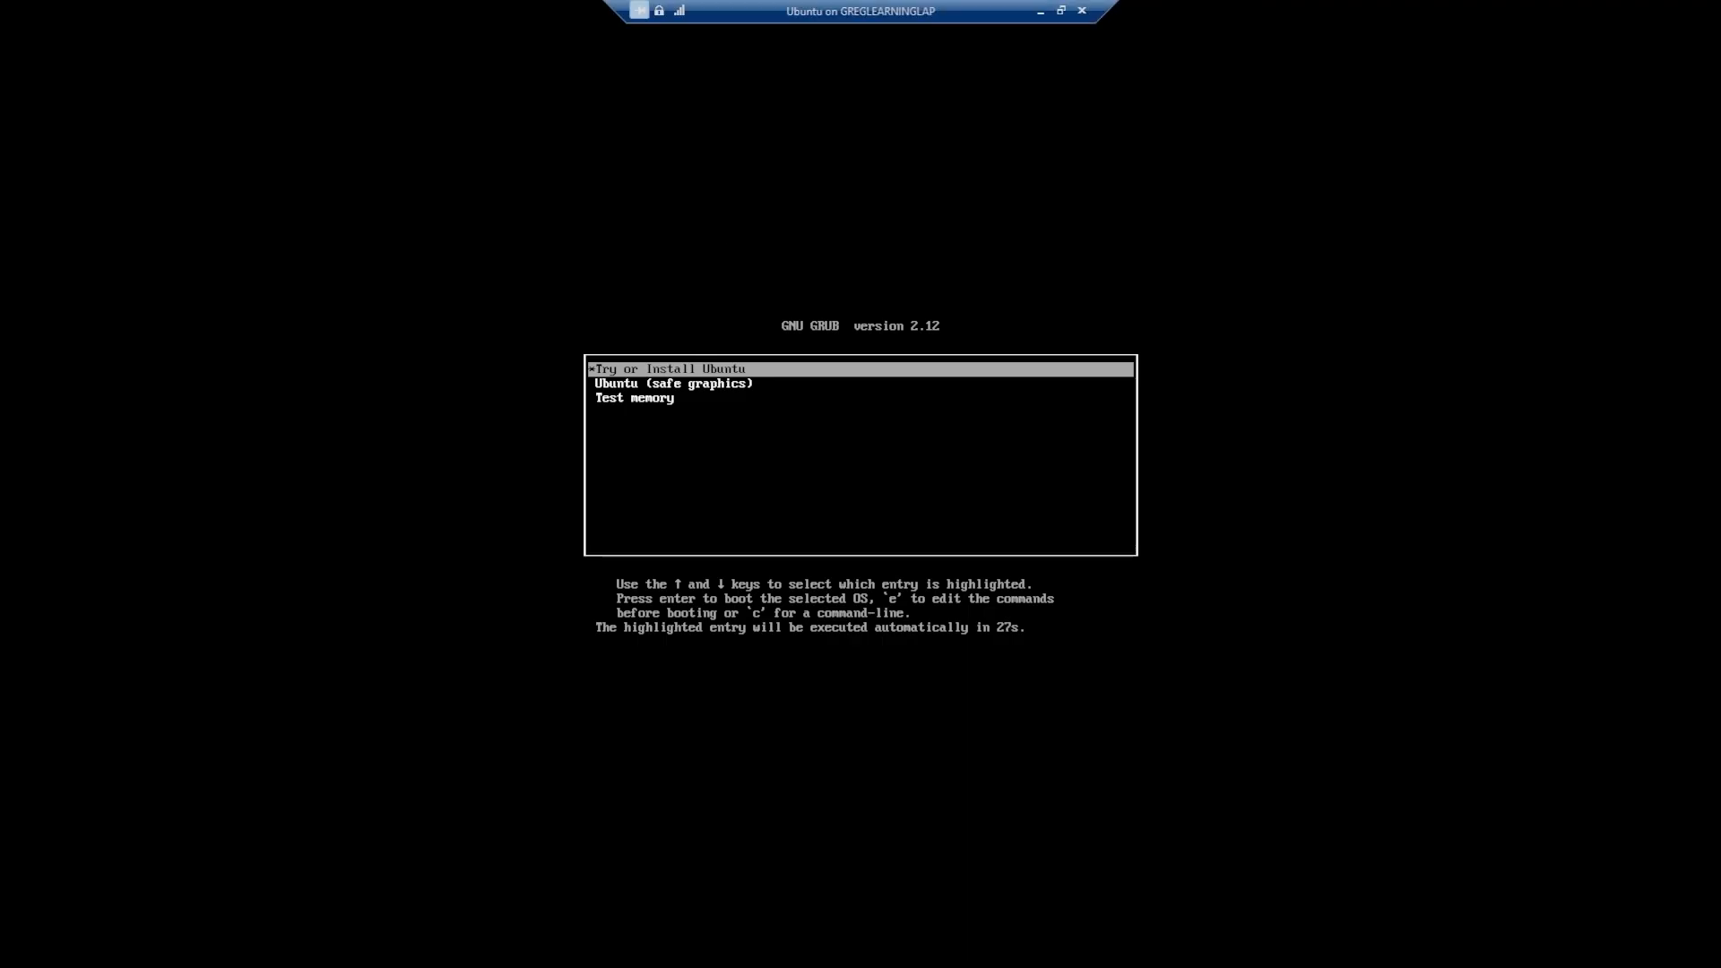
key("Return")
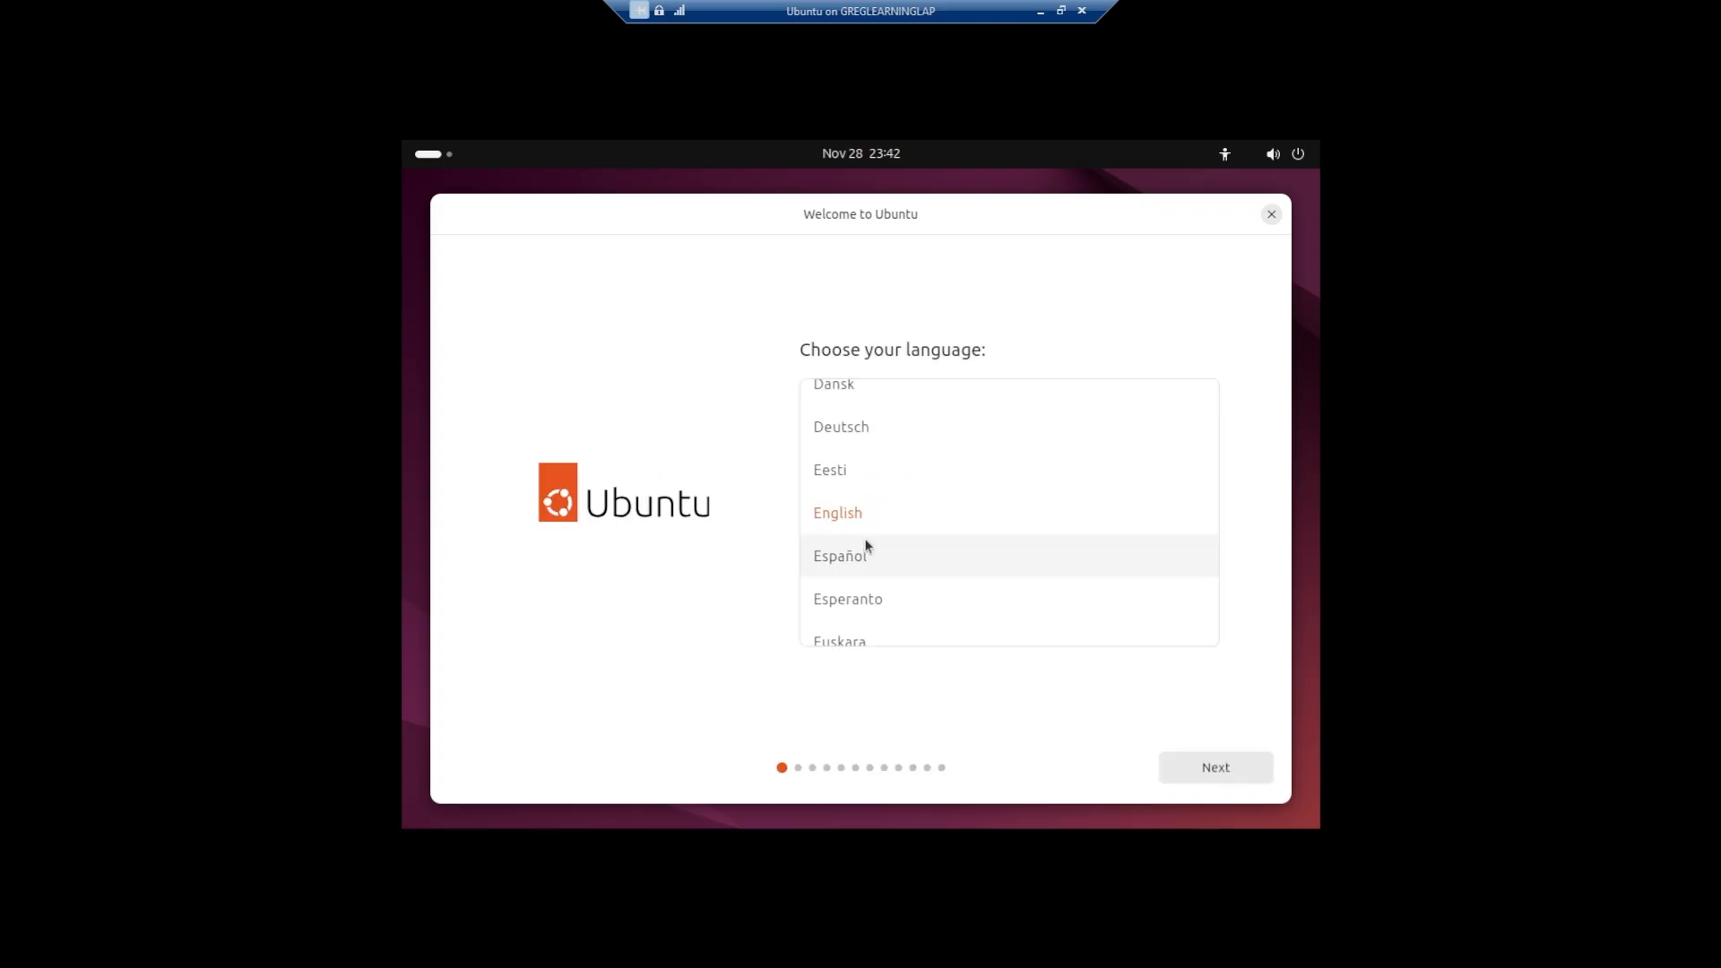
- Accept English, the default accessibility options, the English (US) keyboard layout and no internet connection in the Ubuntu installer
left_click(1212, 771)
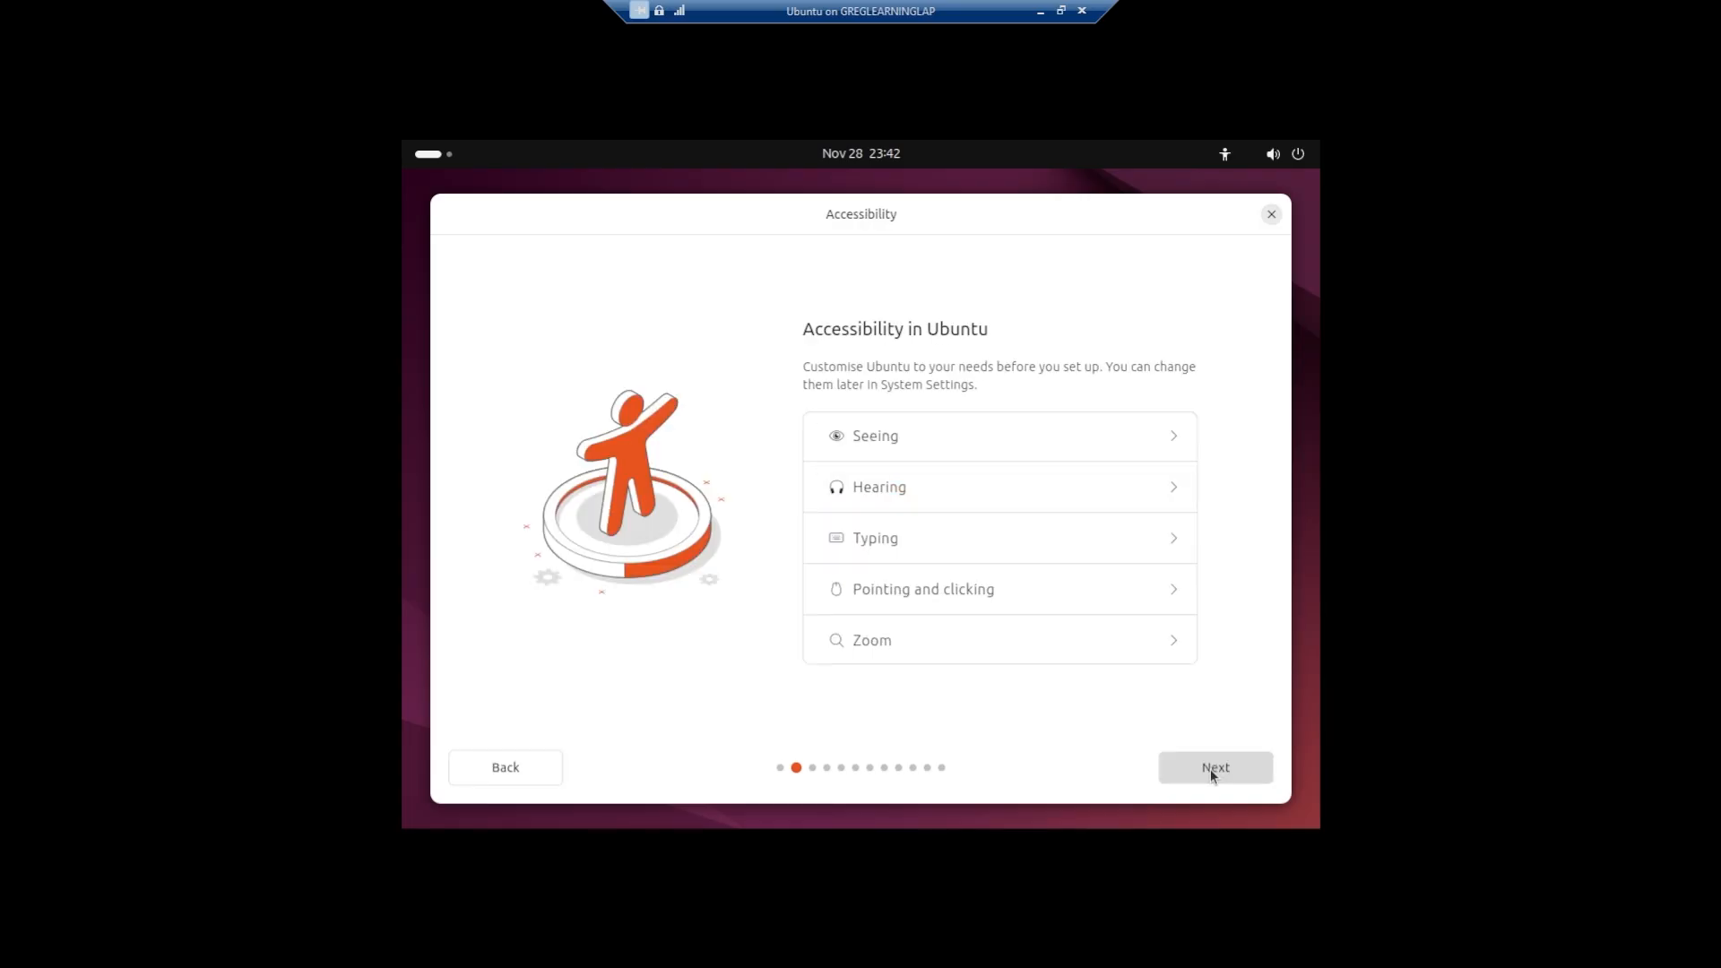
left_click(1211, 770)
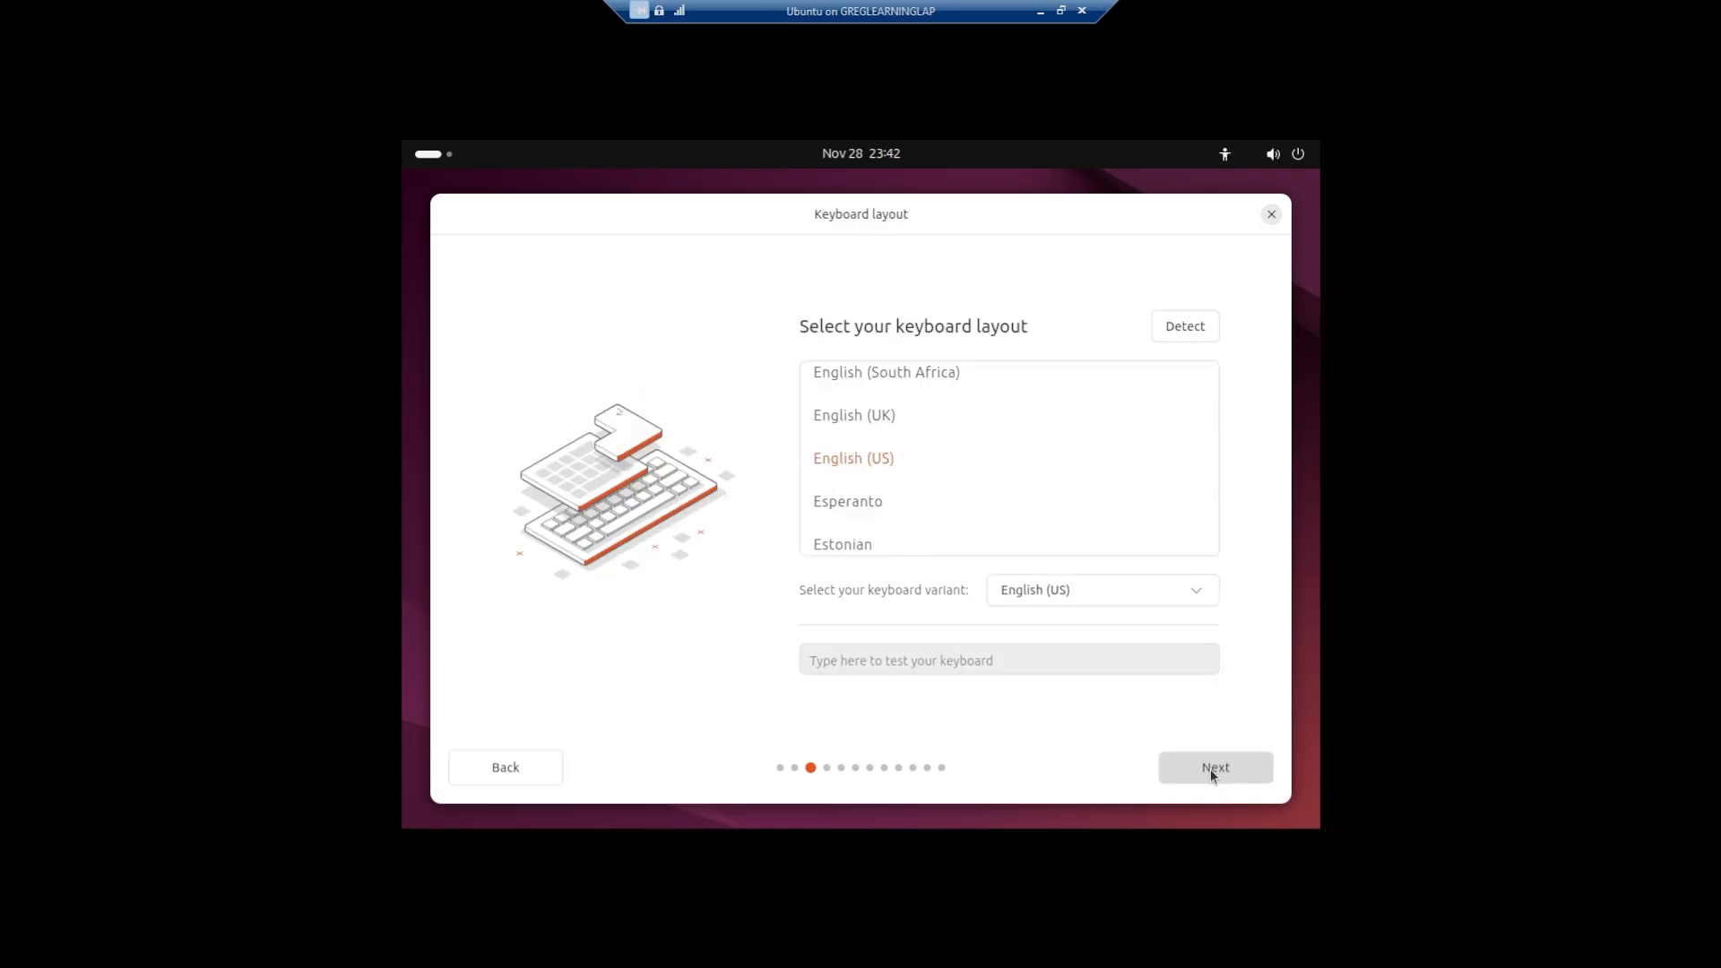
left_click(1210, 769)
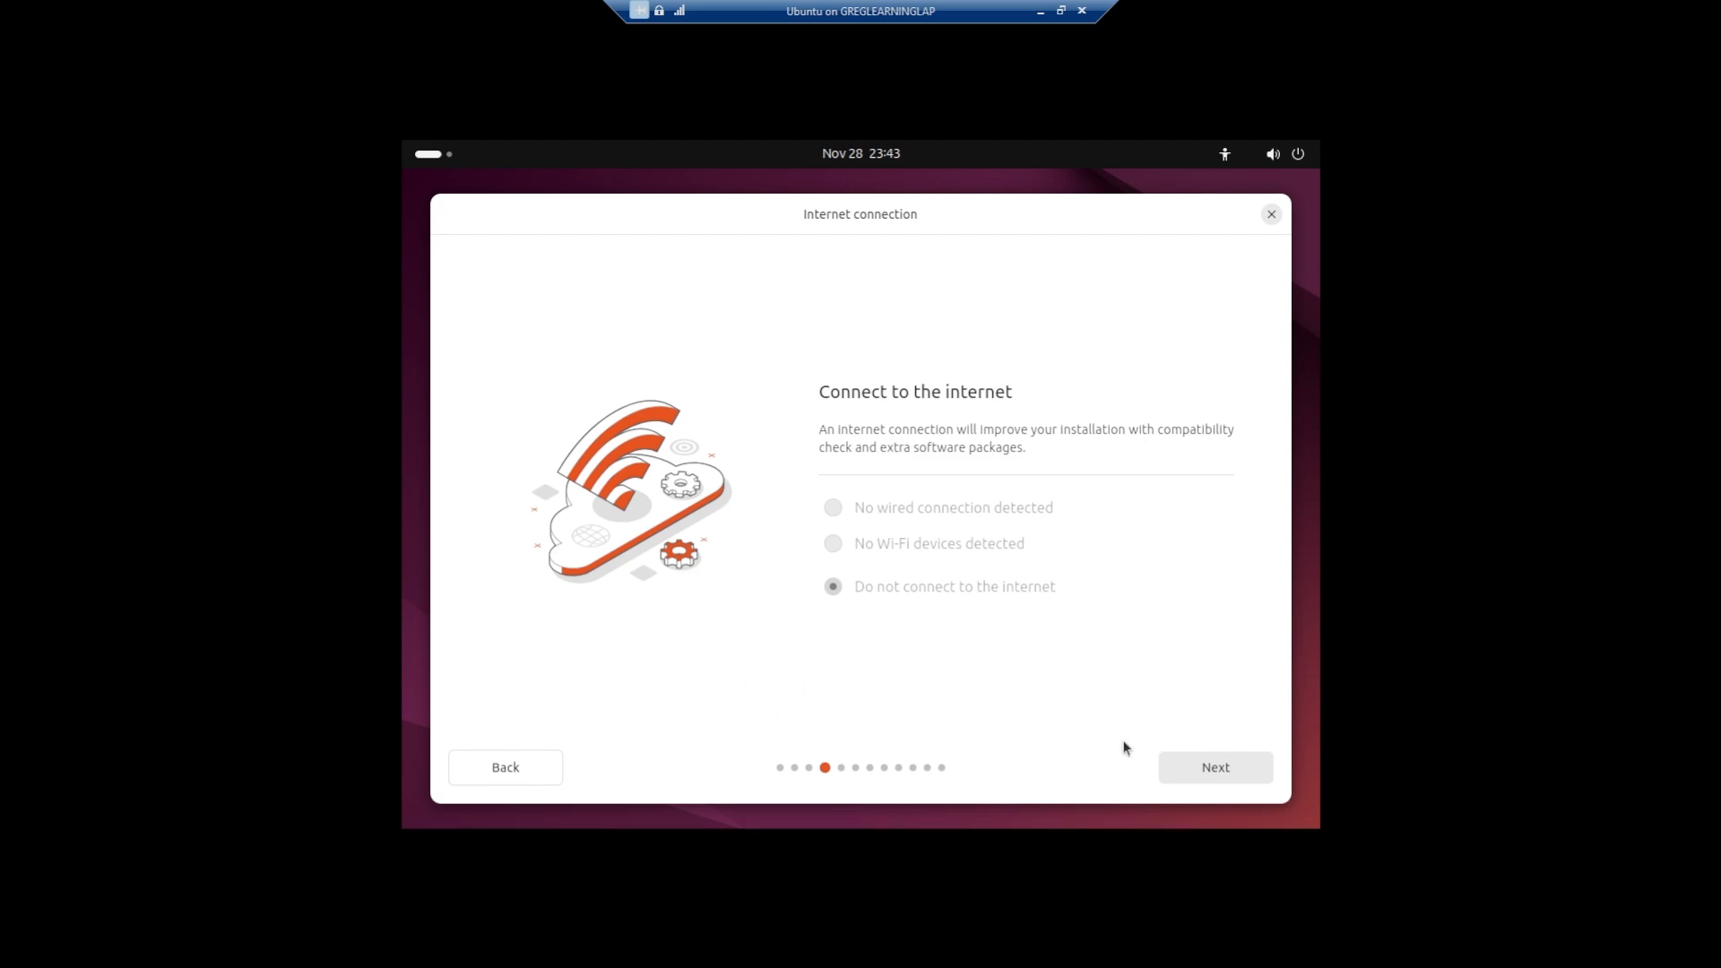
left_click(1198, 762)
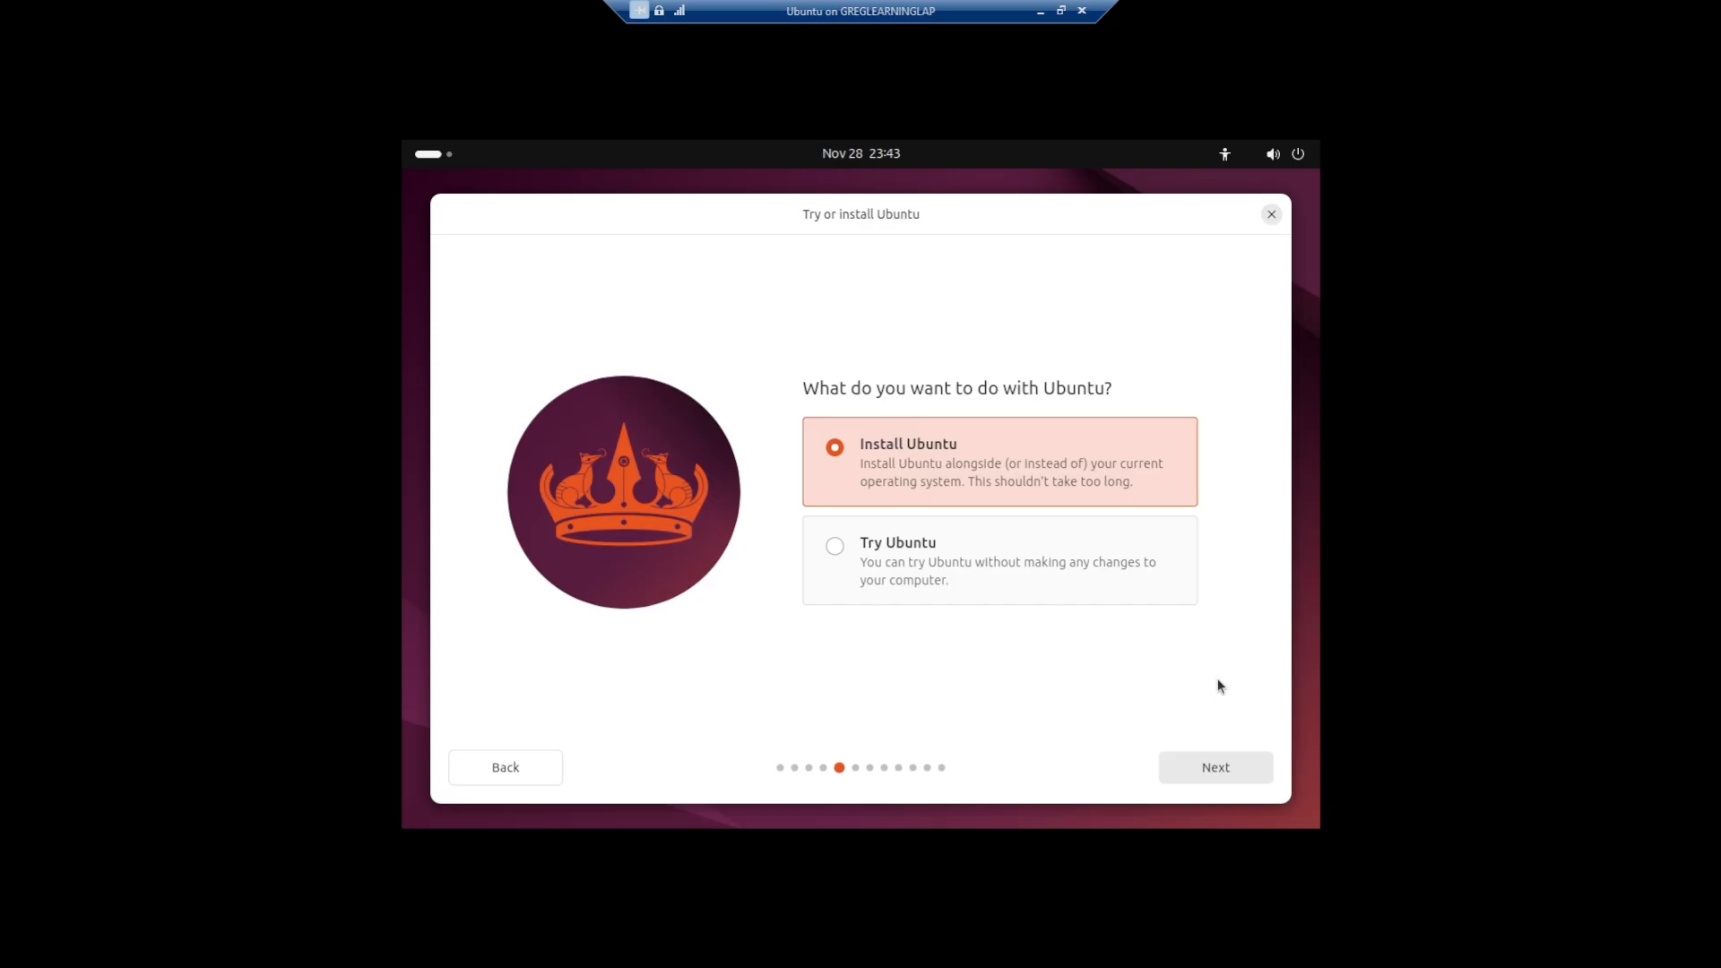
- Choose Install Ubuntu with interactive installation and the default app selection, including third-party software for graphics and Wi-Fi hardware
left_click(1206, 764)
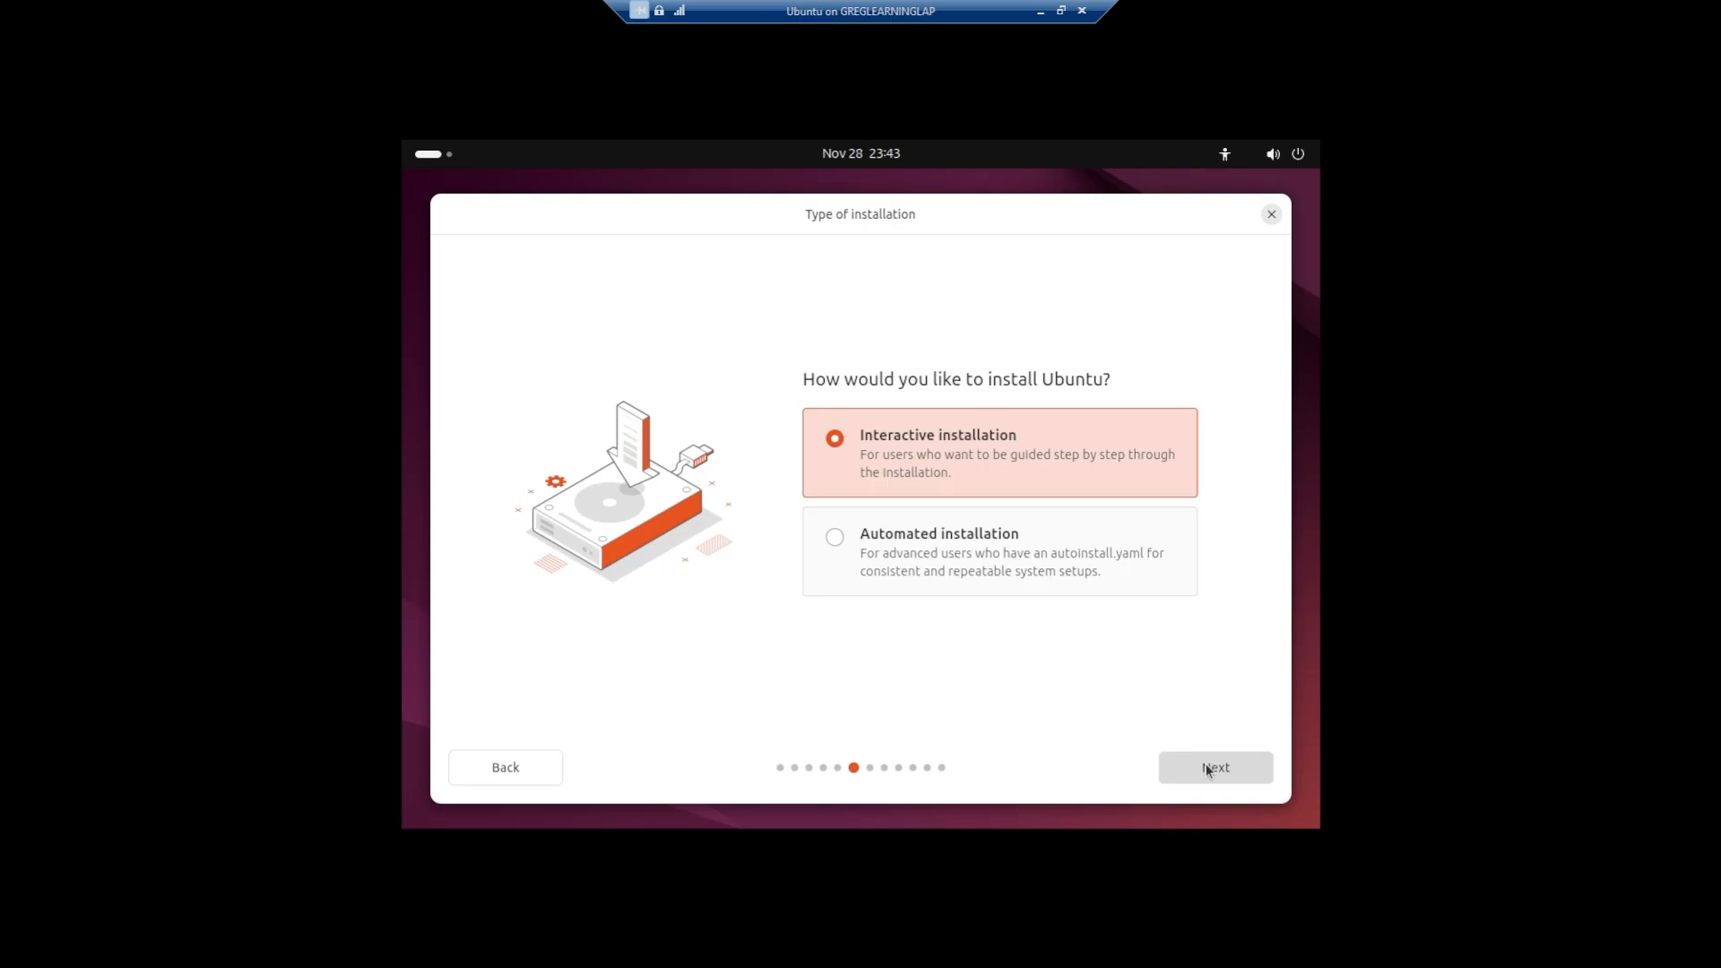
left_click(1207, 764)
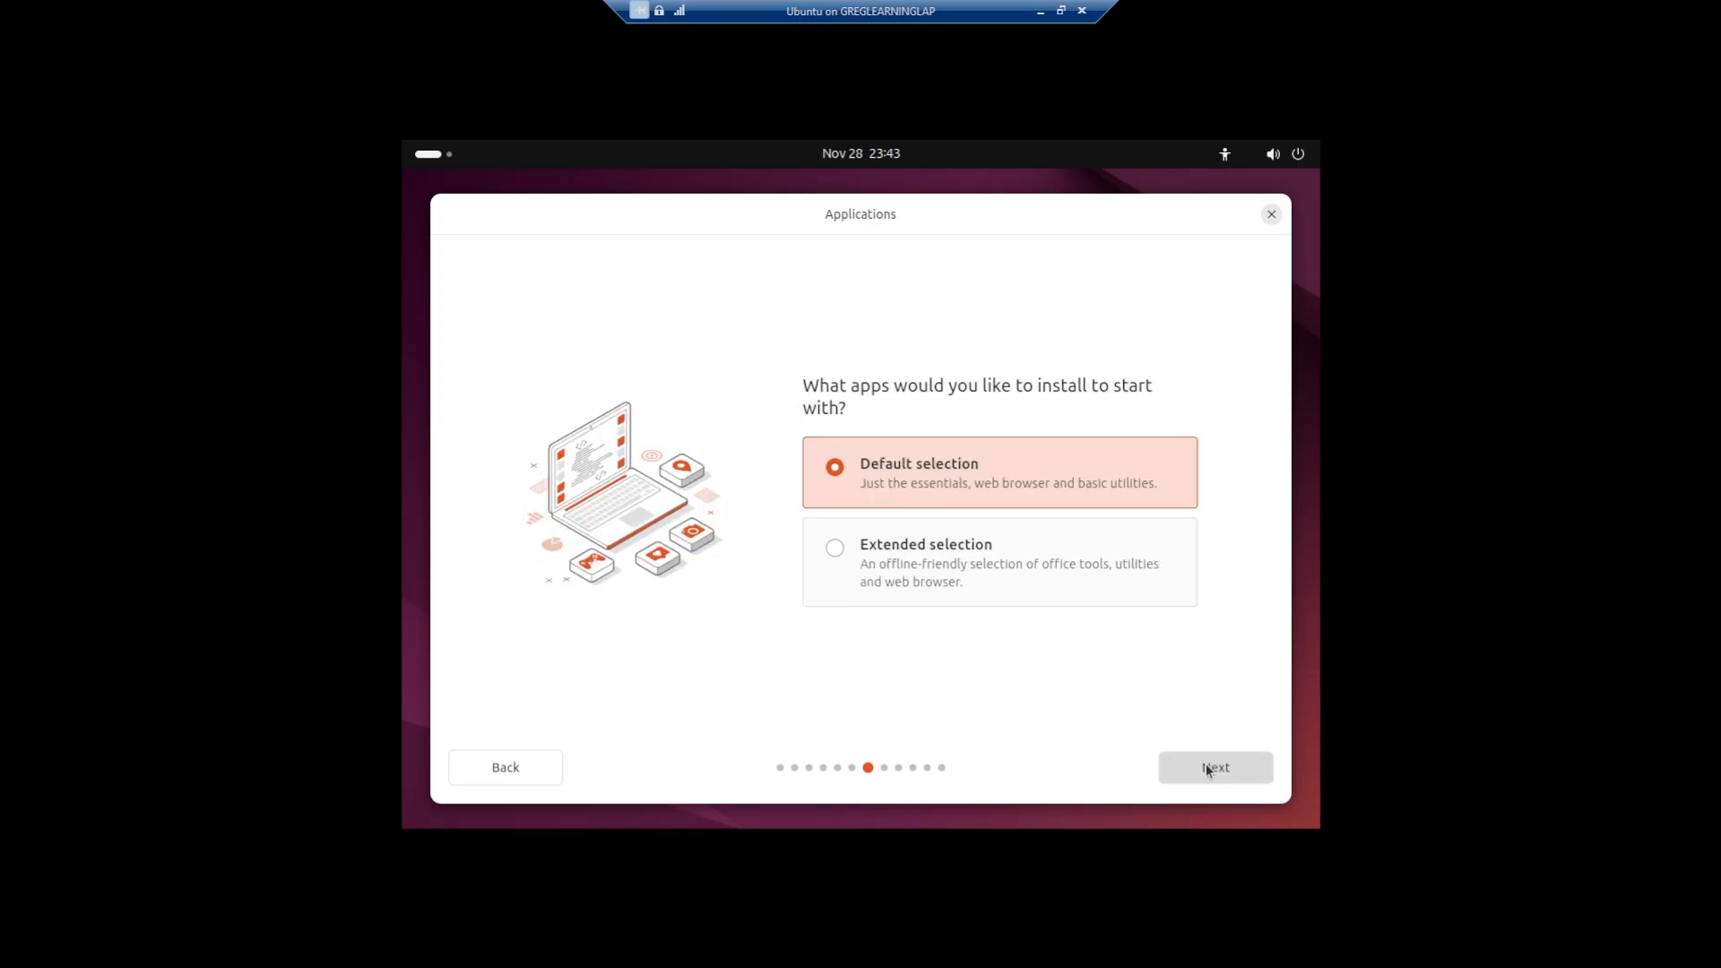
left_click(1207, 764)
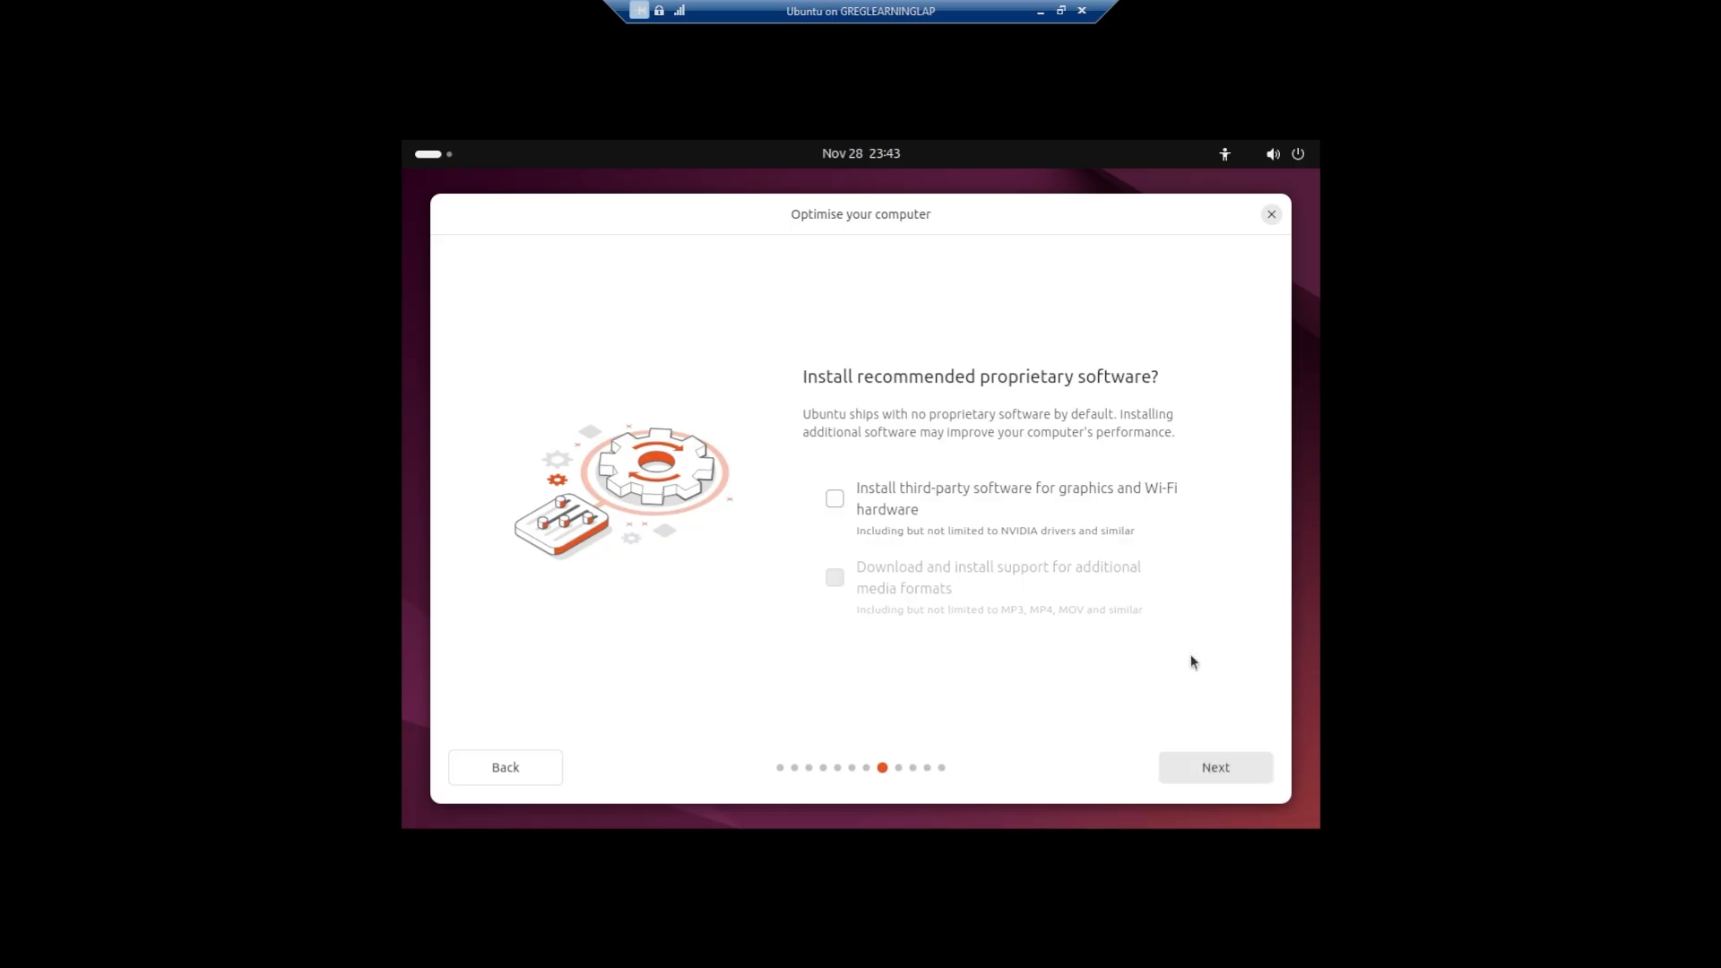
left_click(835, 502)
left_click(1219, 764)
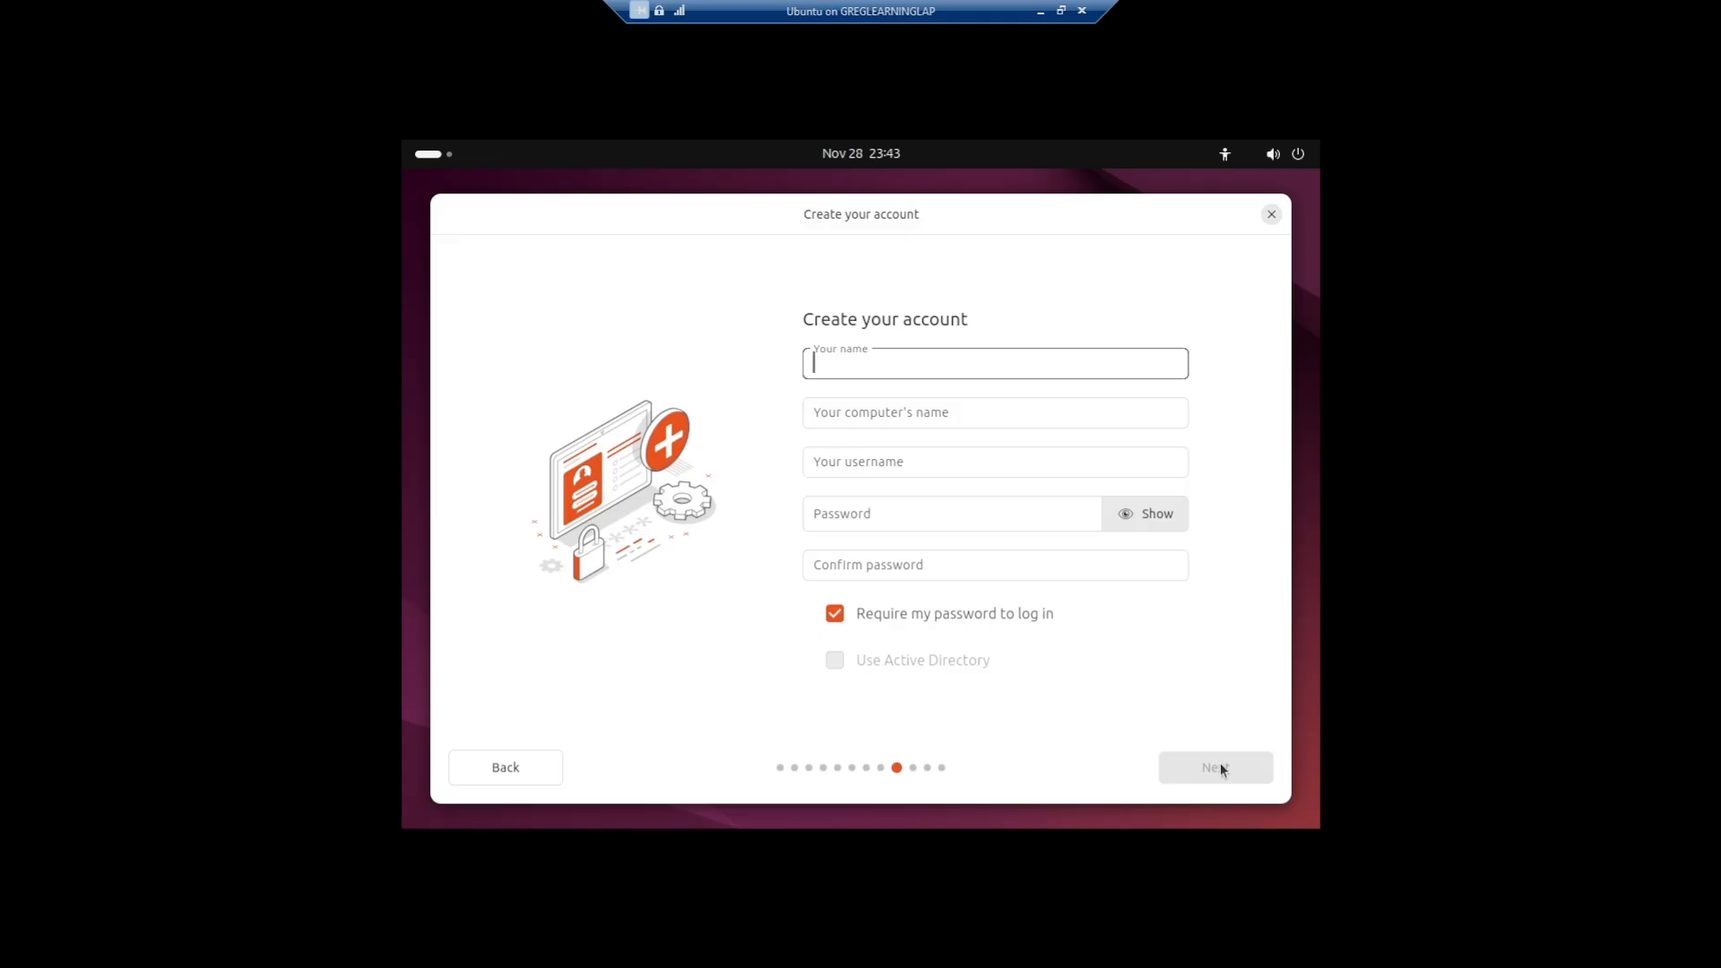
- Create the account with the name TheLab, enter and confirm the account password, and turn off requiring the password to log in
type("TheLab")
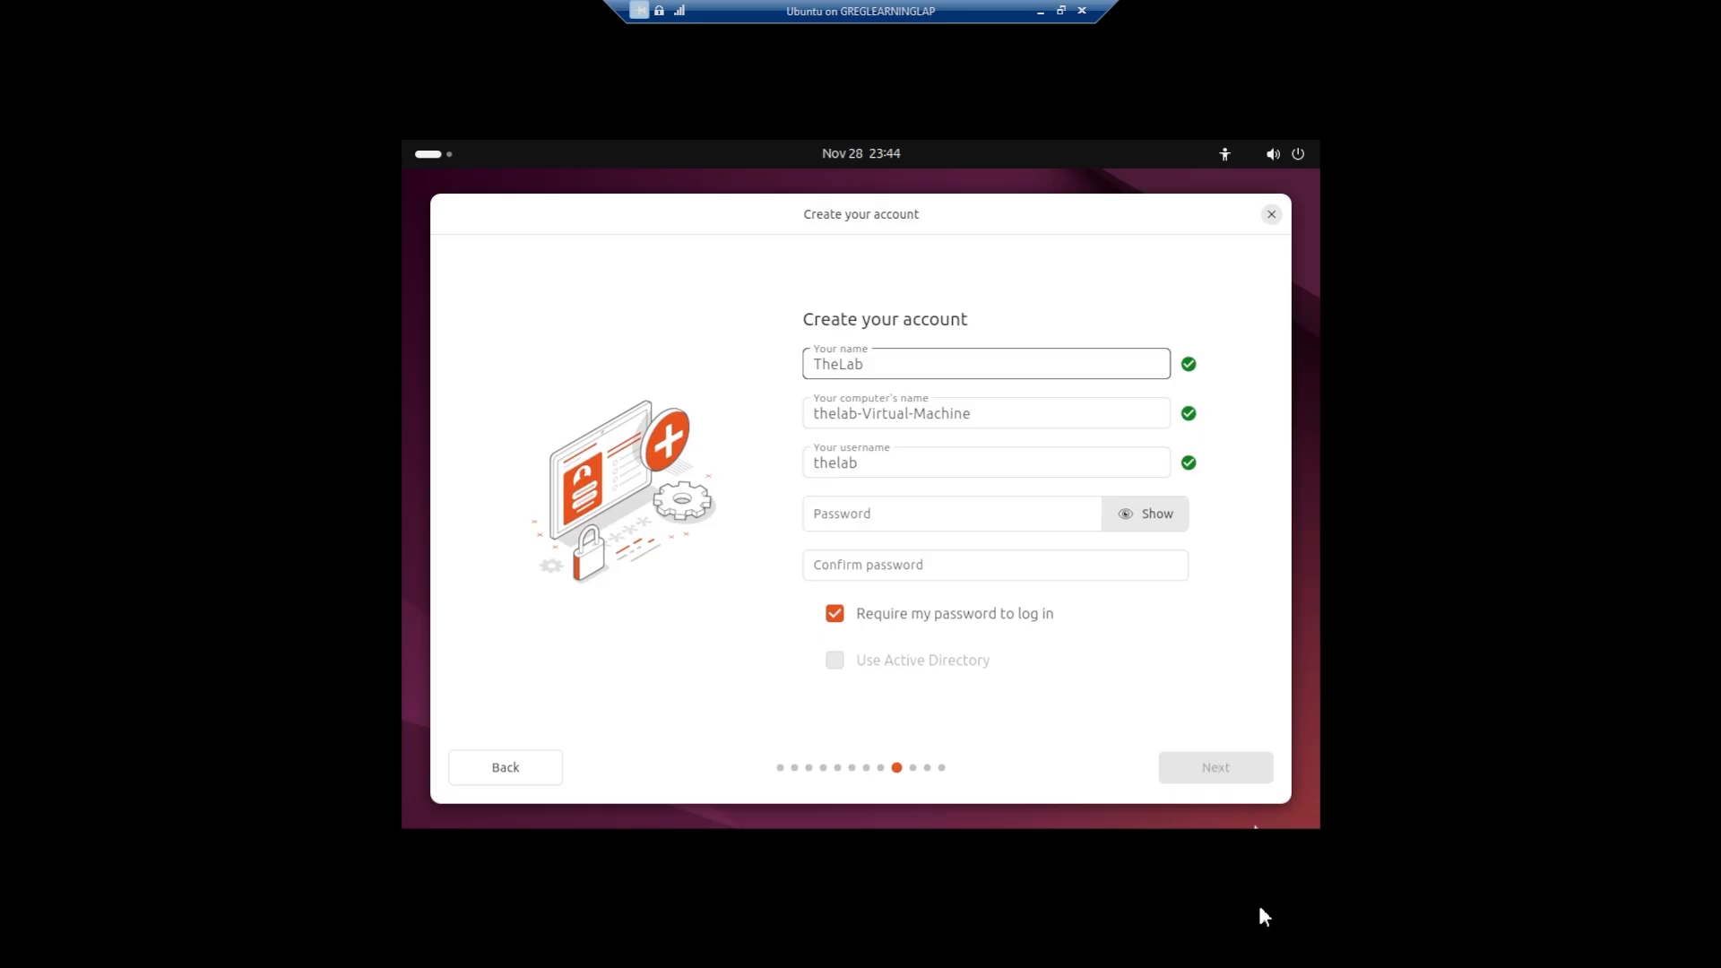
left_click(905, 518)
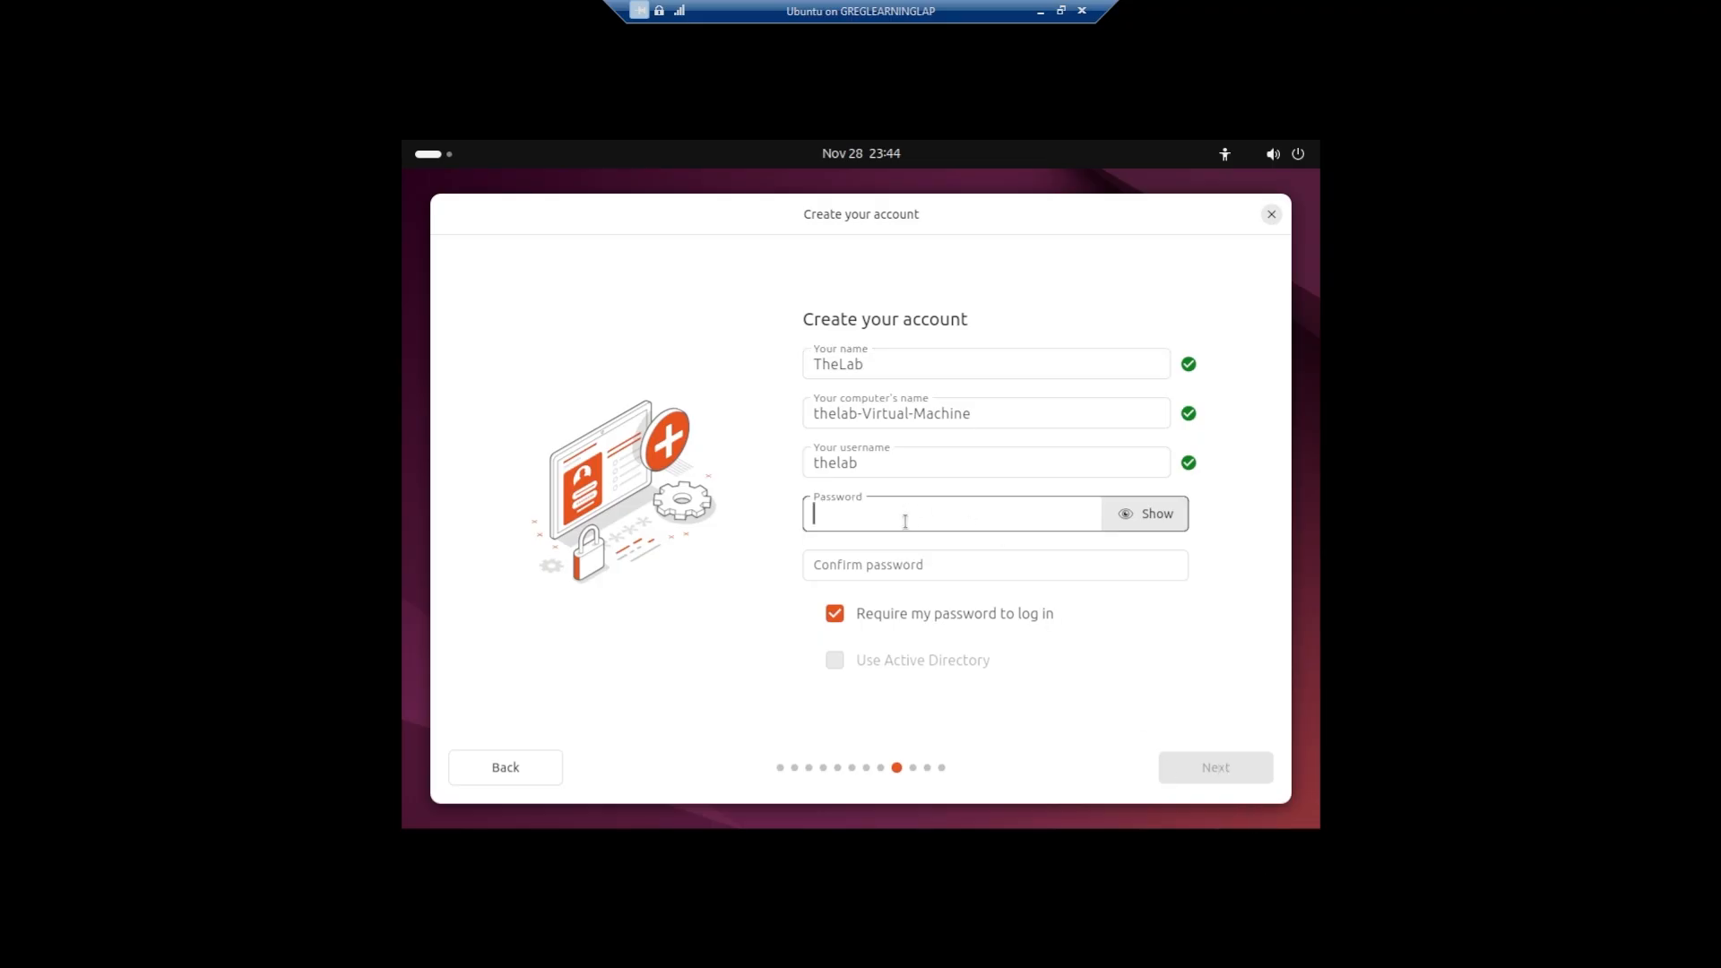
type("•••••••••••")
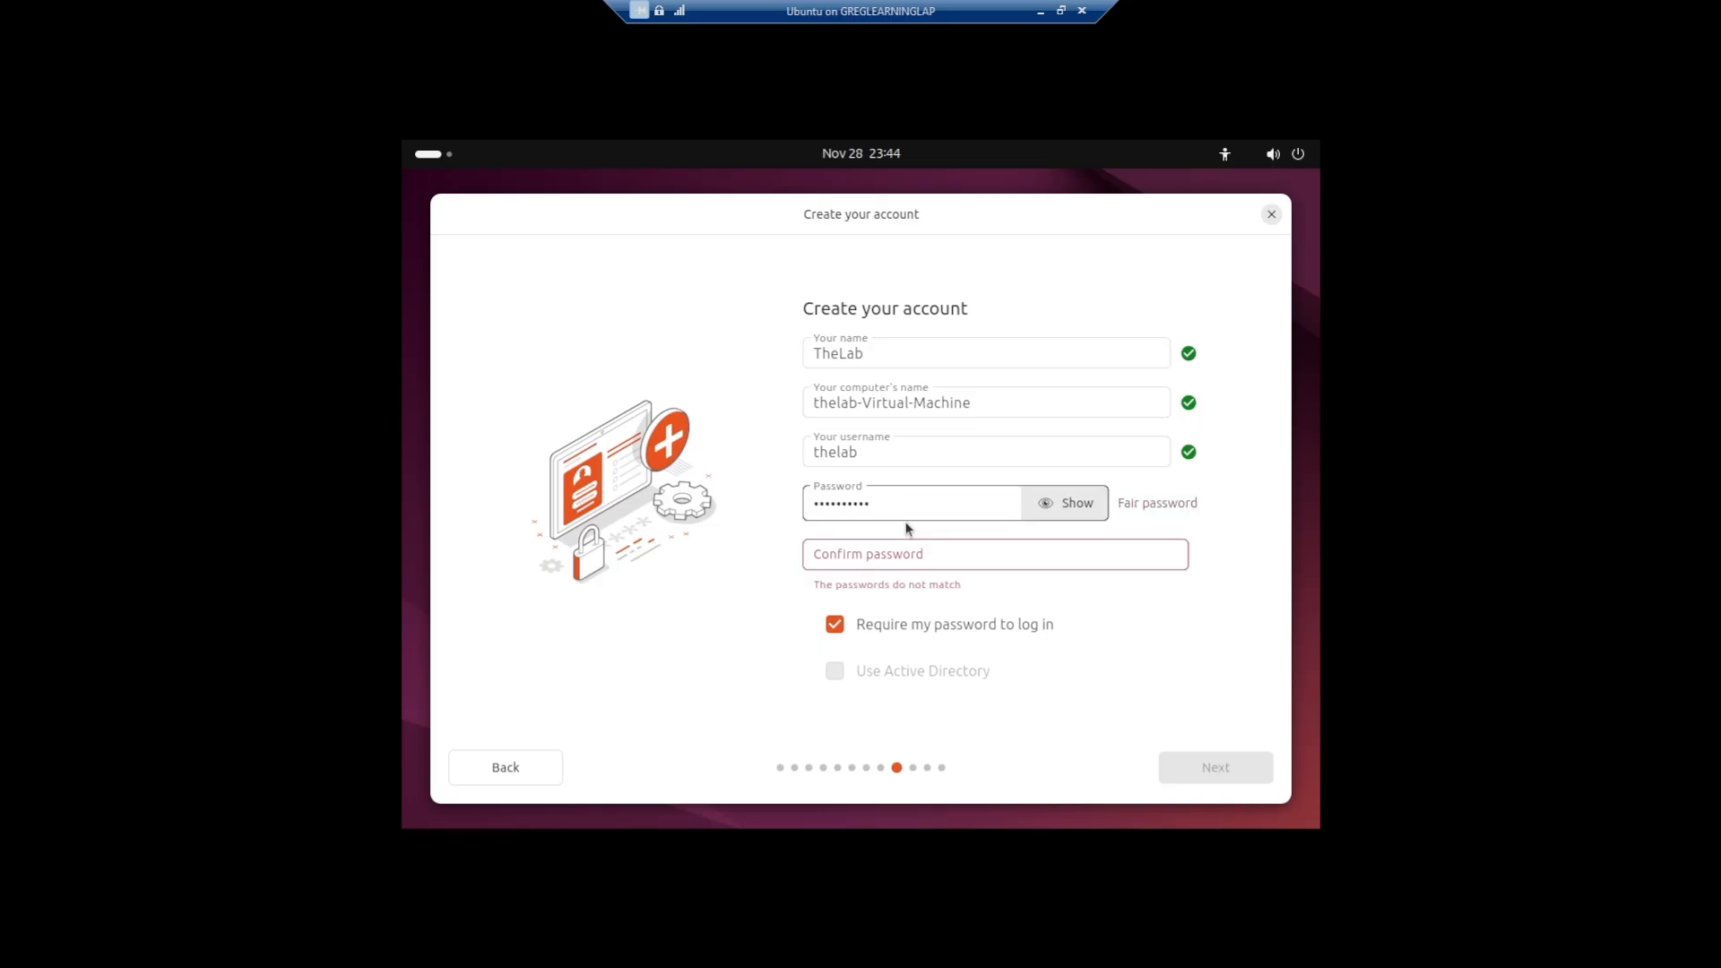
key("Tab")
type("•••••••••••")
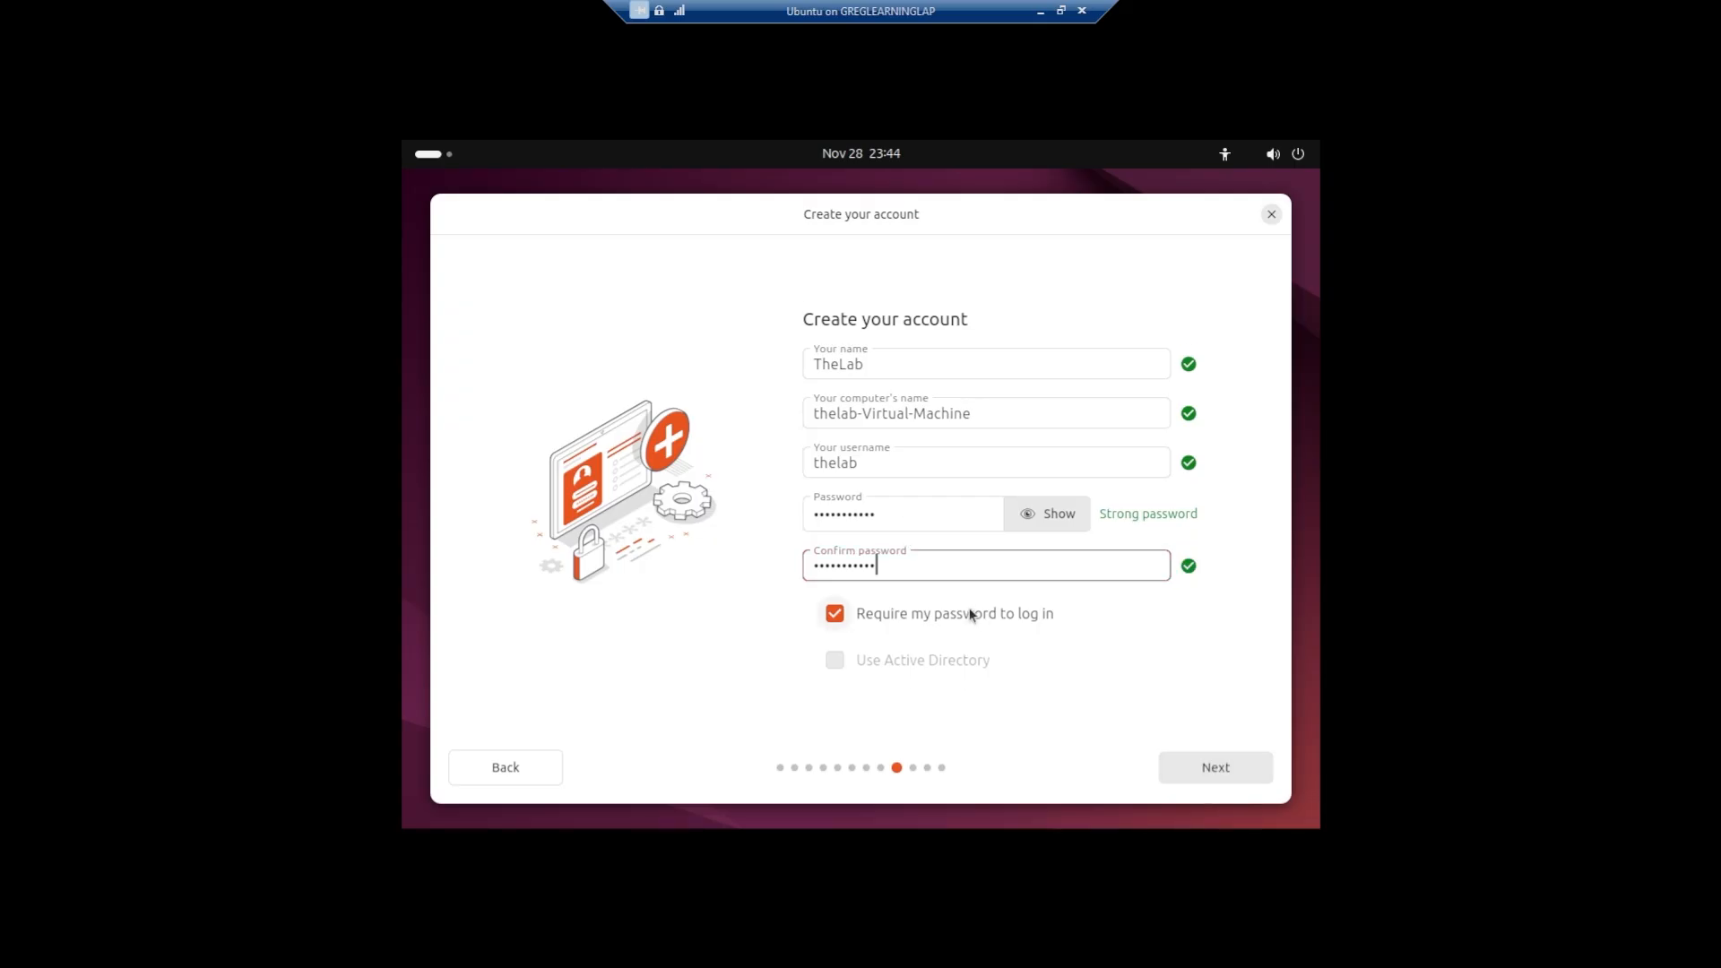
left_click(836, 615)
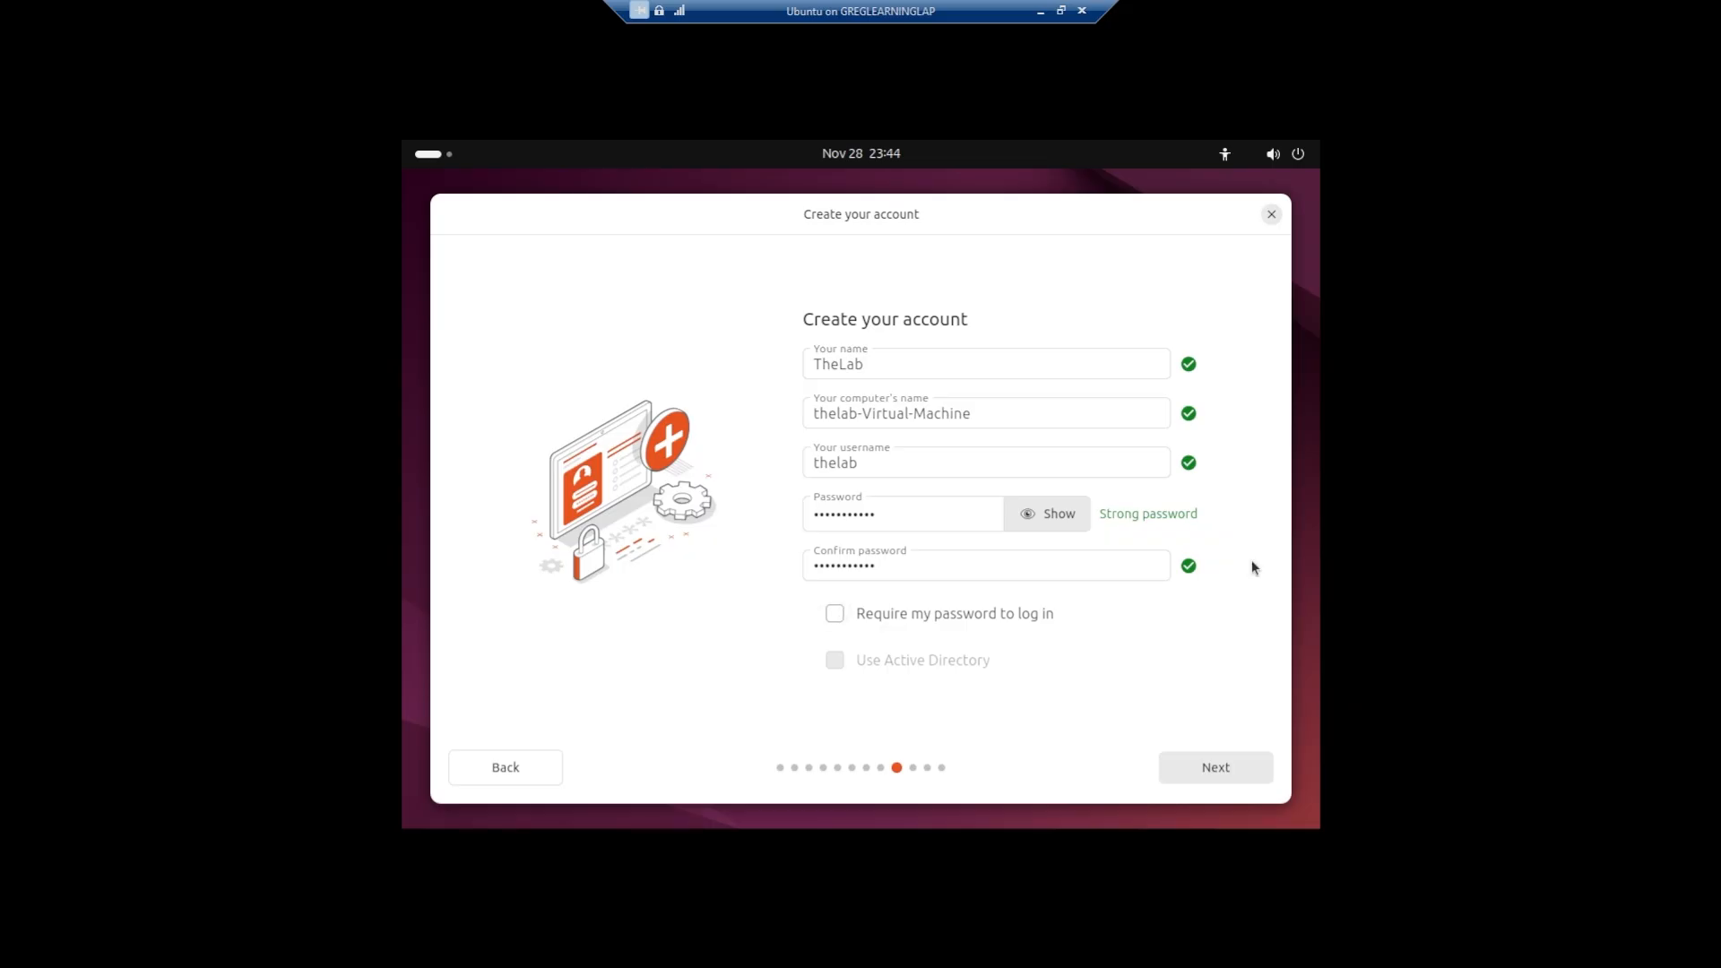
left_click(1225, 762)
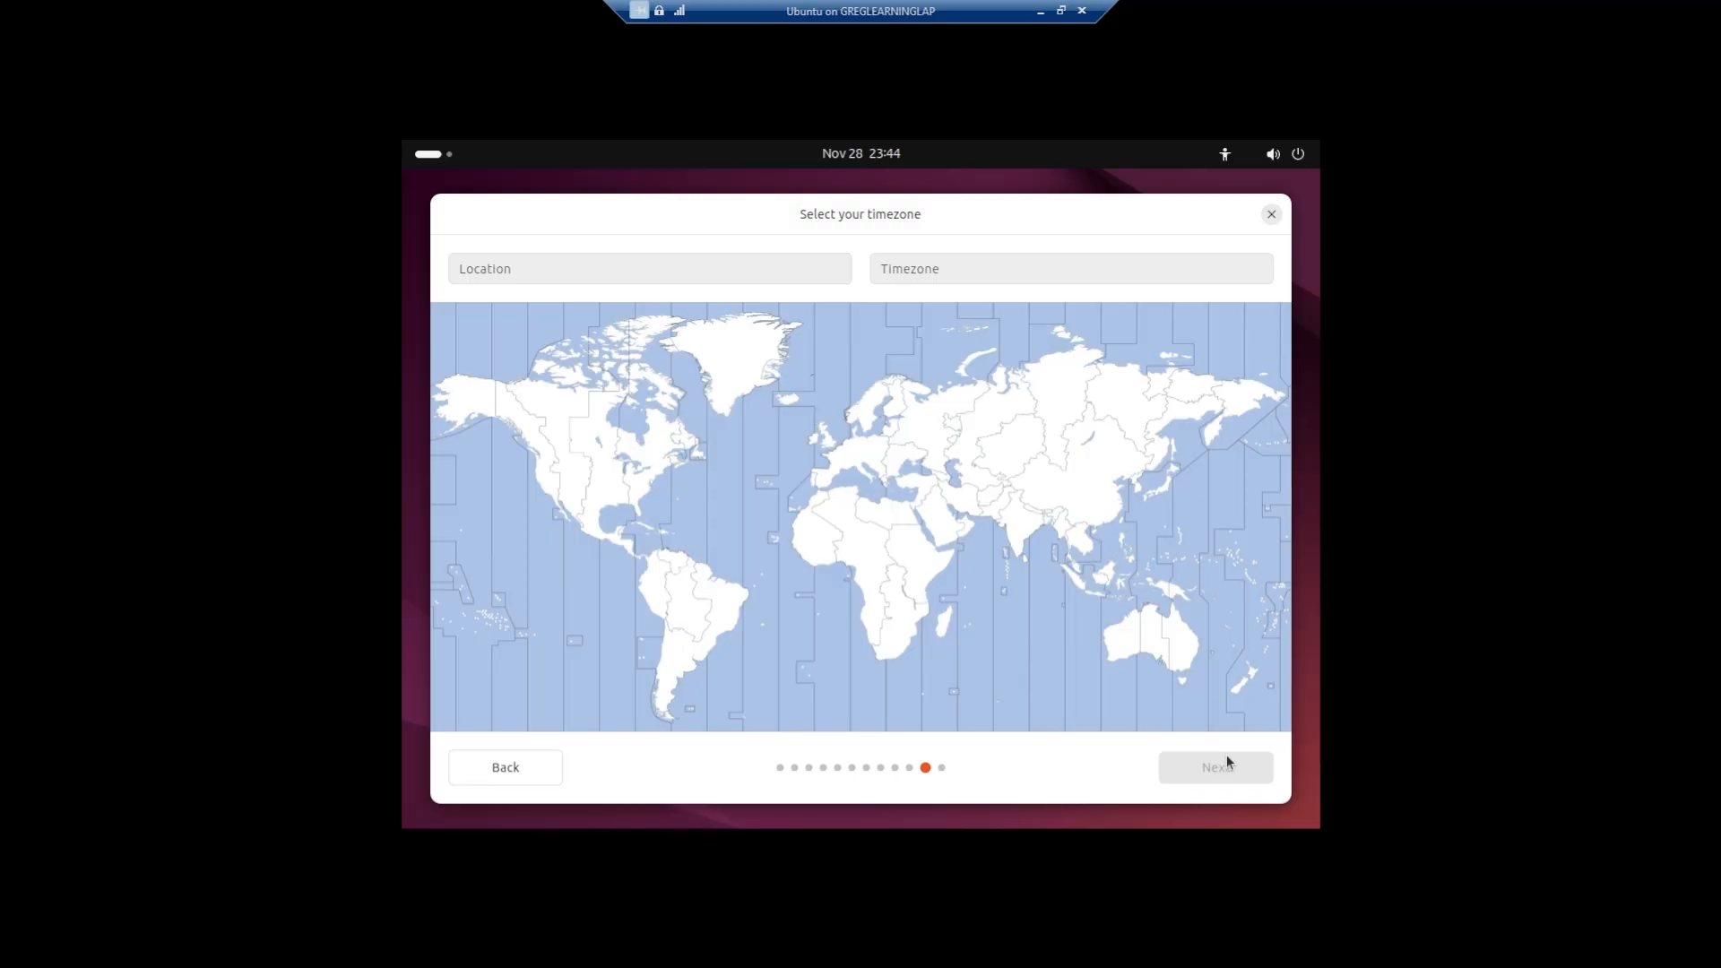
- Set the timezone to America/New York on the map and continue to the review of the installation choices
left_click(642, 500)
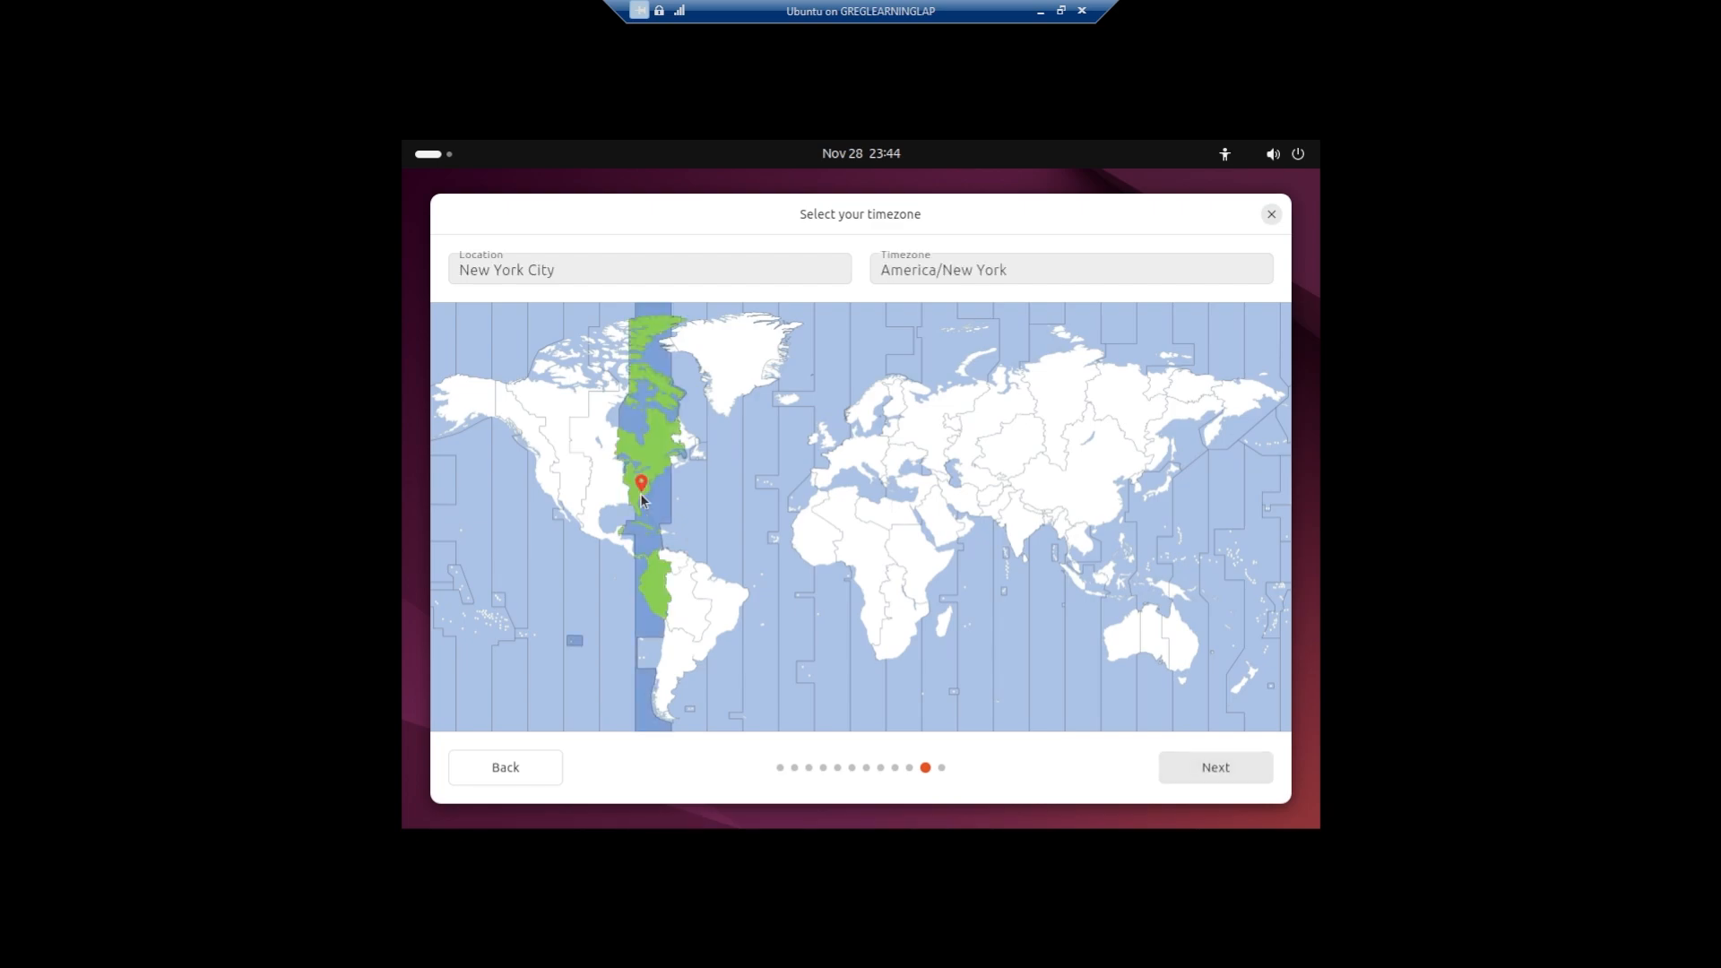
left_click(1198, 772)
left_click(1197, 771)
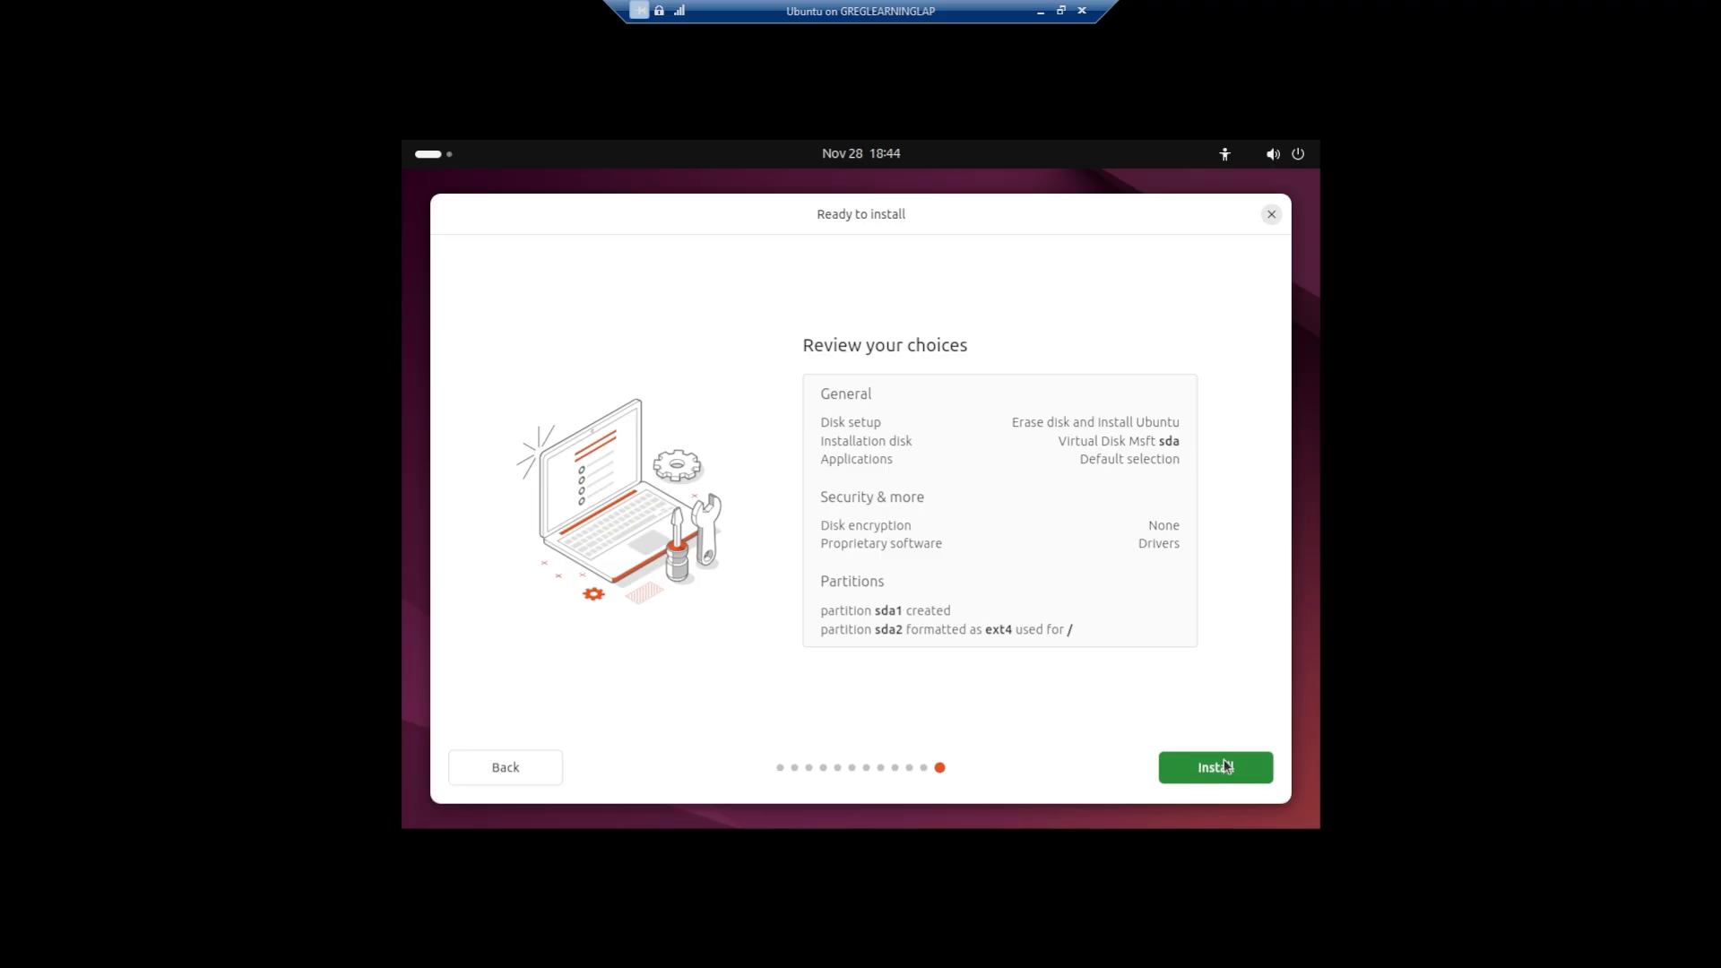